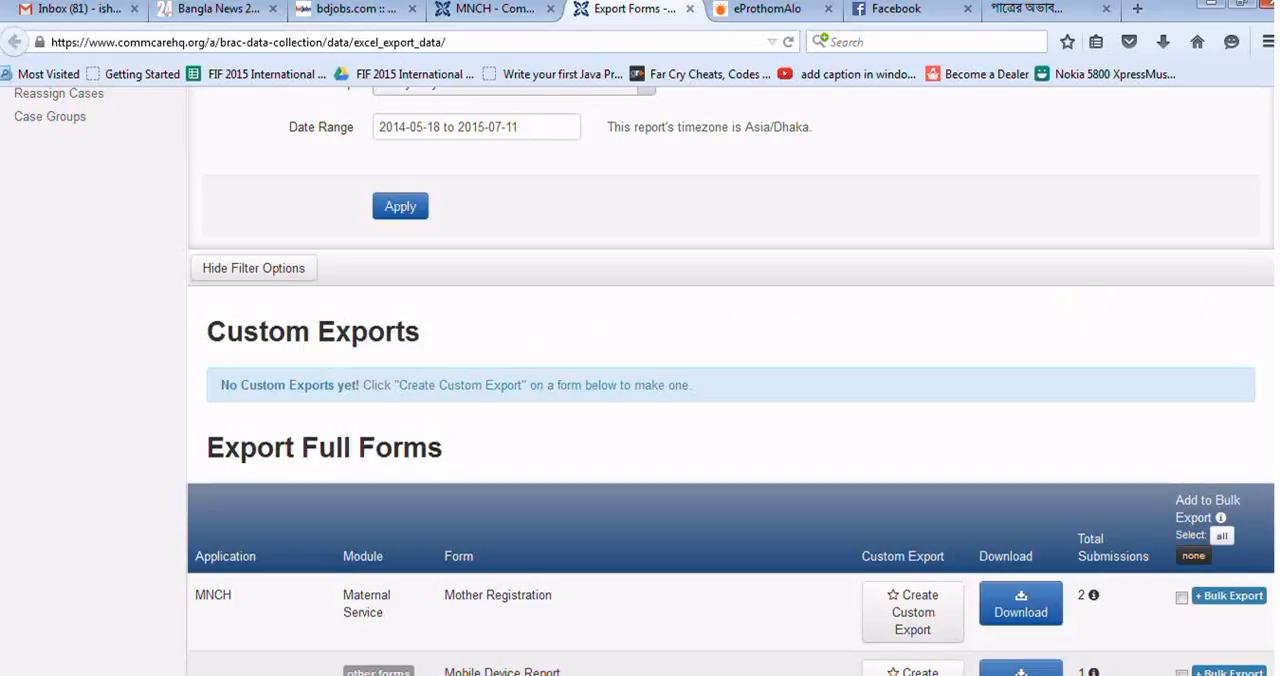
Step: Apply the form export report filters with the group left at Everybody
scroll(1063, 234, "up", 5)
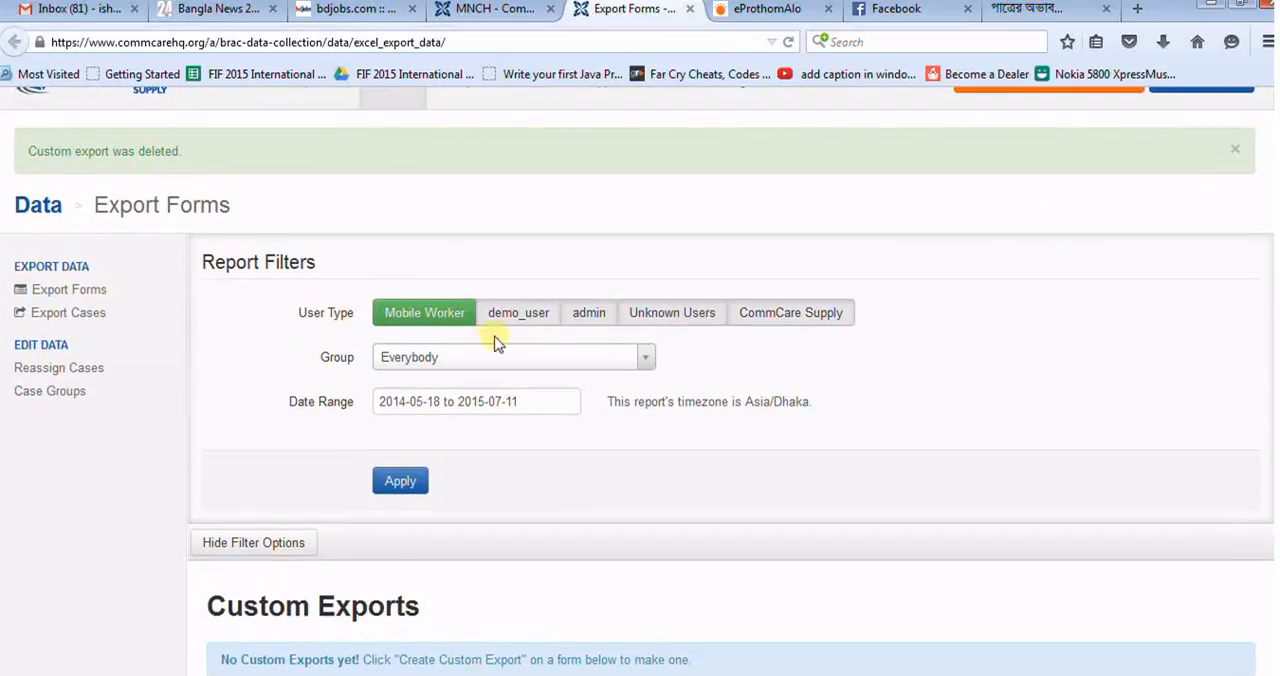
left_click(466, 366)
left_click(466, 366)
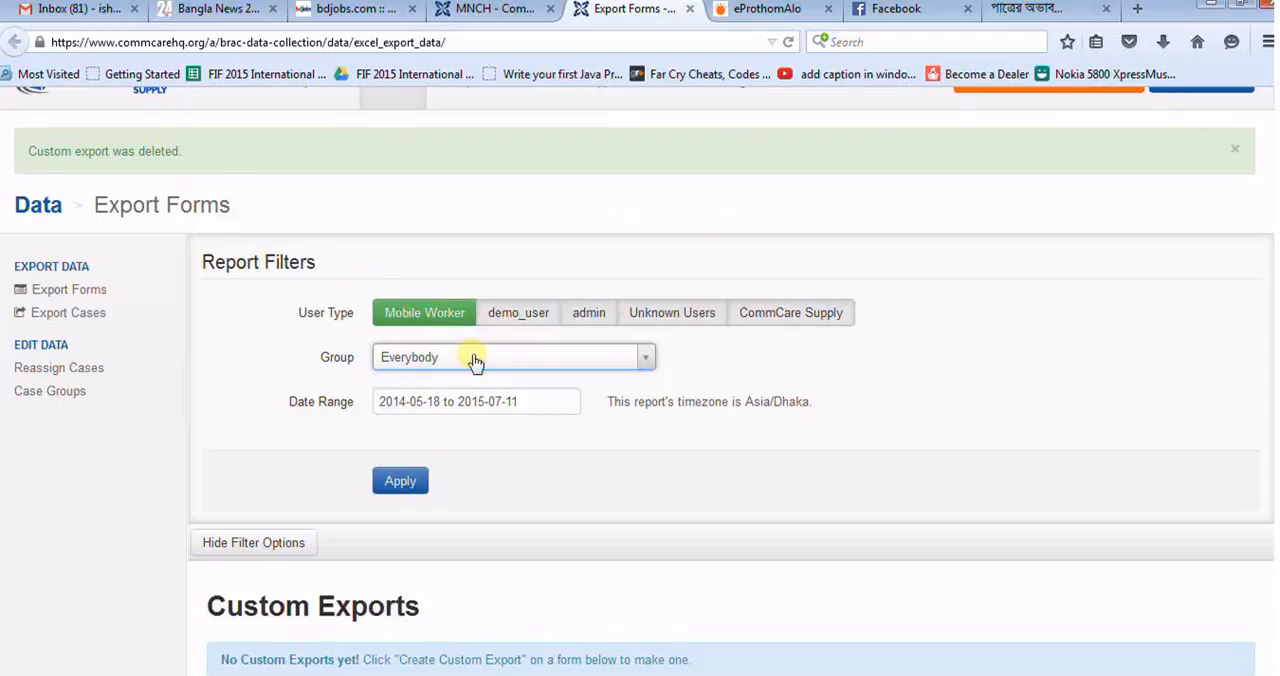
scroll(467, 345, "down", 4)
left_click(420, 261)
Step: Start a custom export of the MNCH Mother Registration form, using the Excel (older versions) file type and enabling a daily saved export
scroll(440, 285, "down", 5)
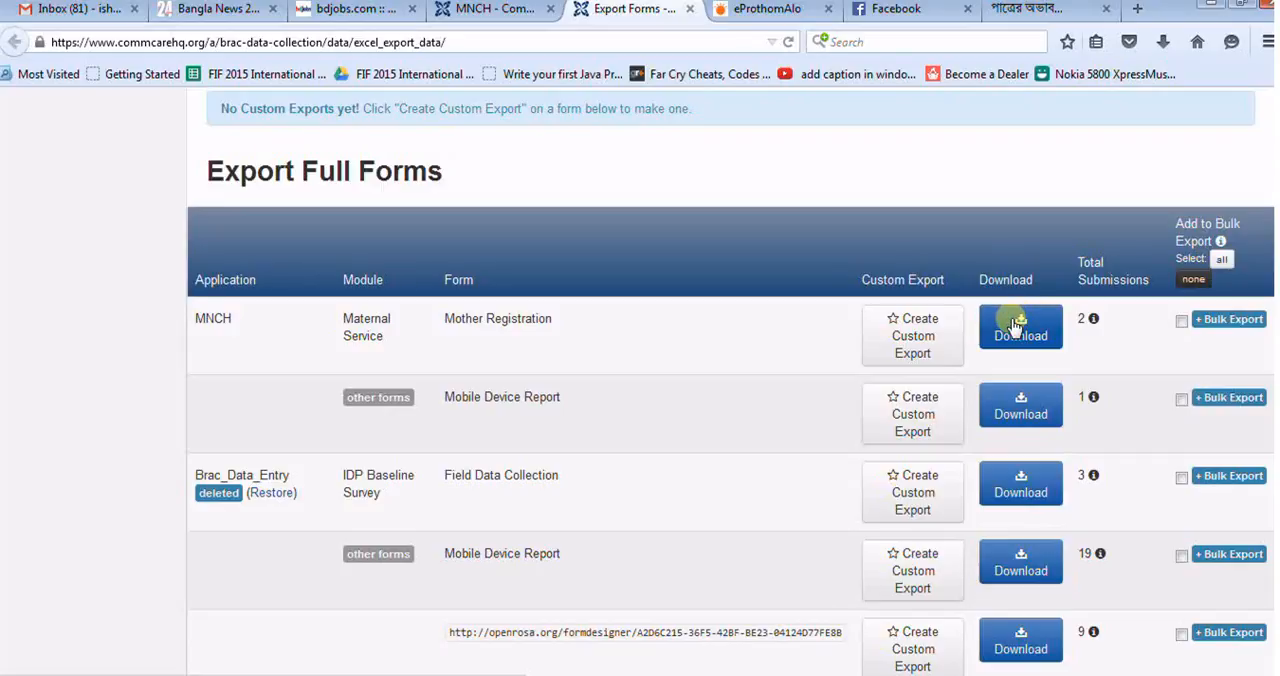
left_click(895, 329)
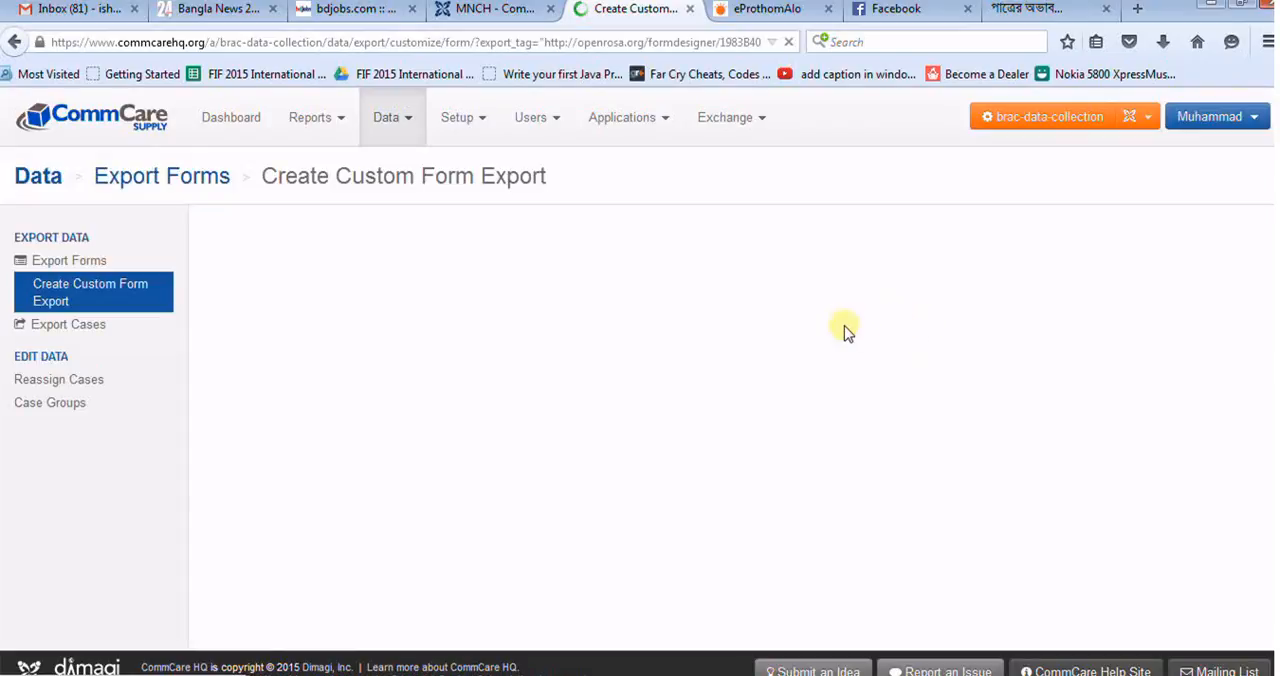
scroll(640, 380, "down", 3)
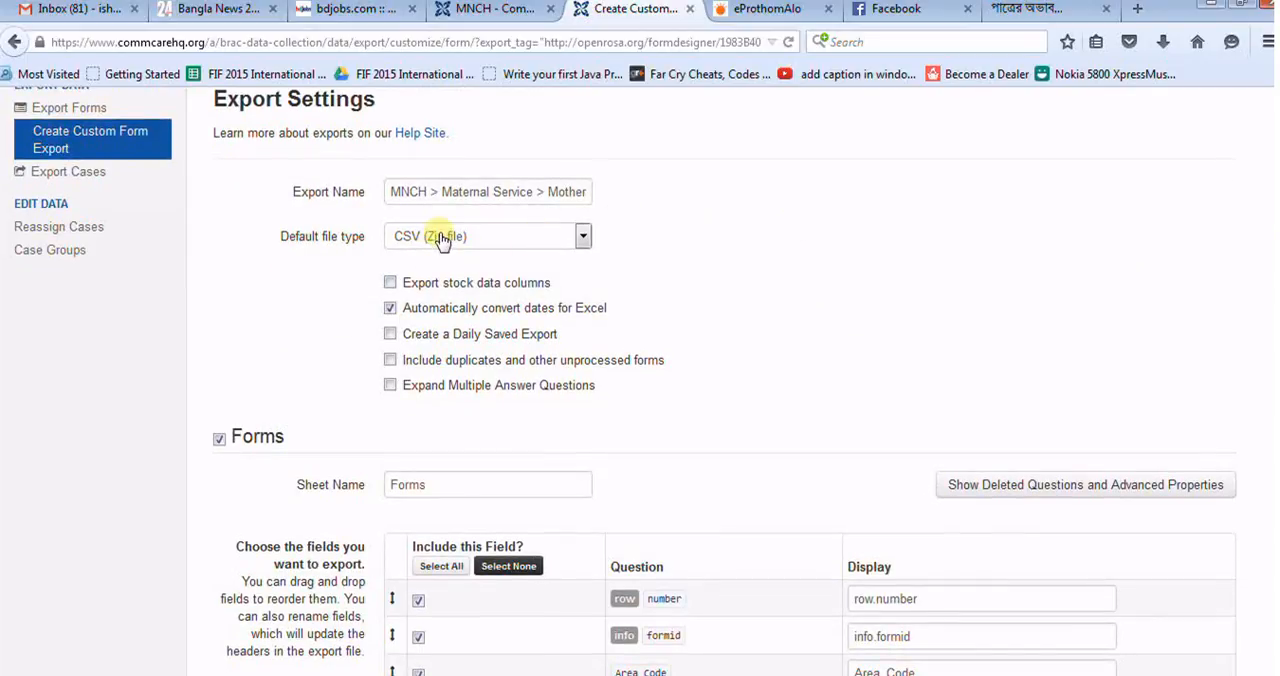
left_click(452, 238)
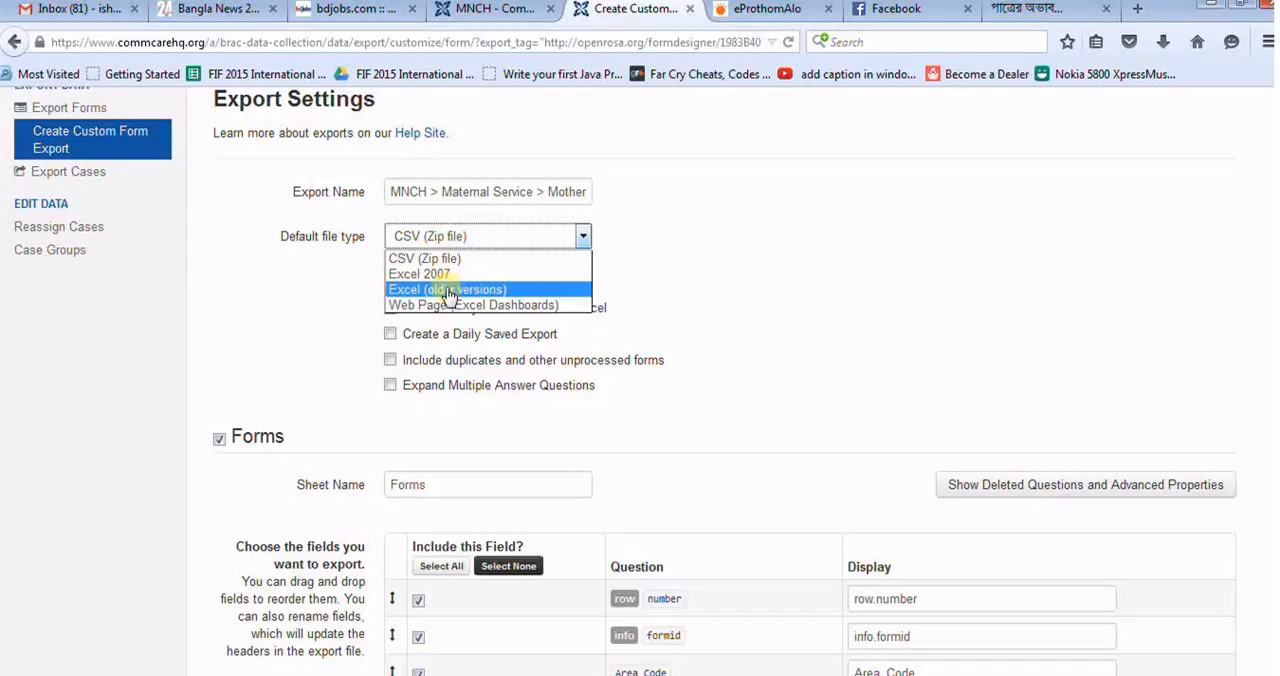
left_click(449, 290)
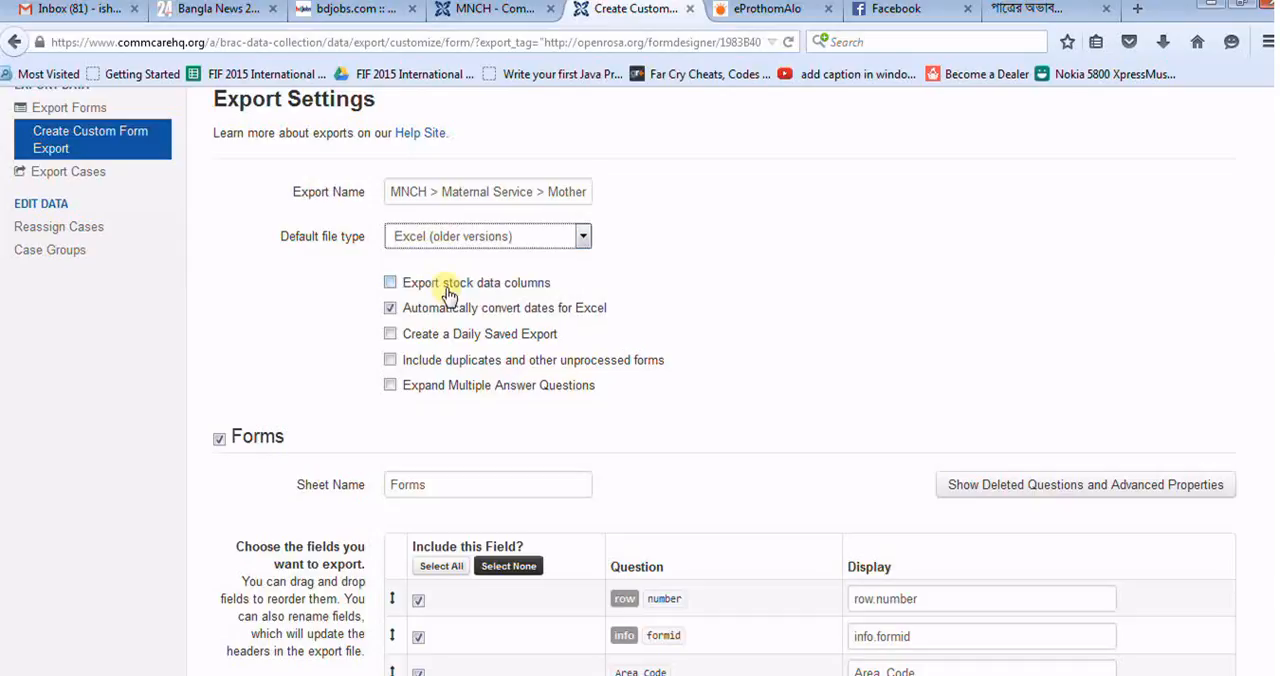
left_click(391, 335)
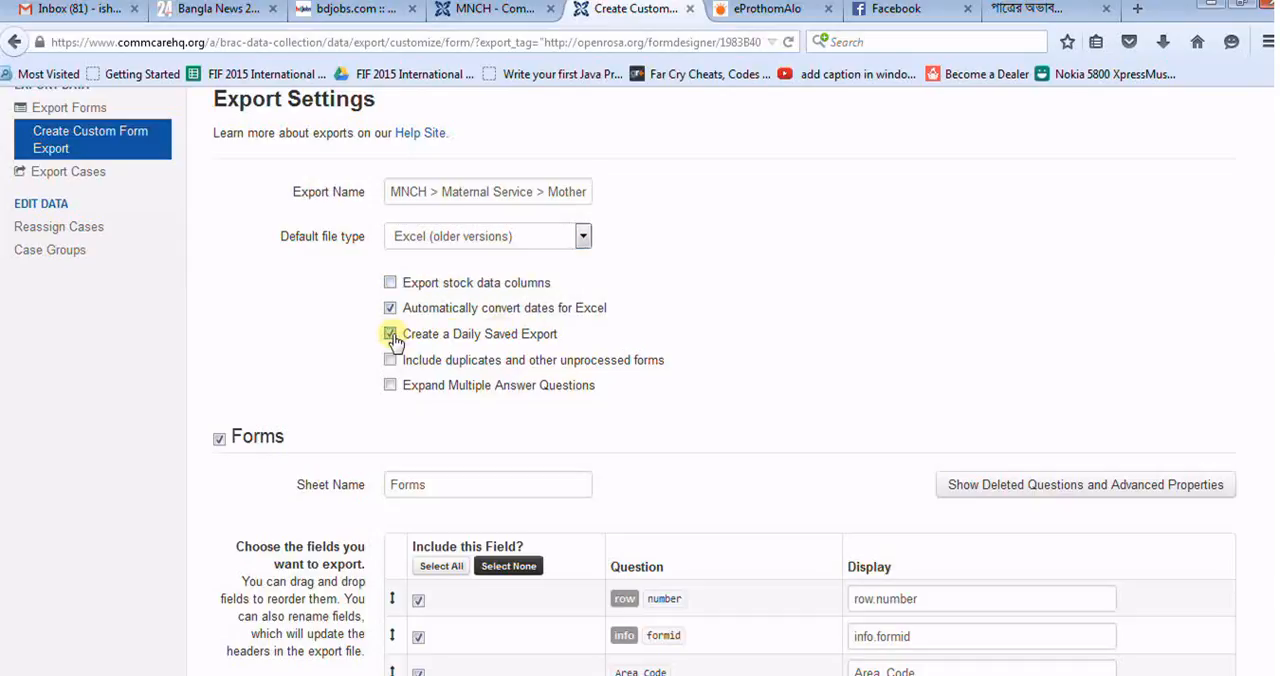
Step: Include the started_time and received_on fields in the custom export
scroll(708, 265, "down", 2)
scroll(708, 265, "down", 1)
scroll(708, 266, "down", 3)
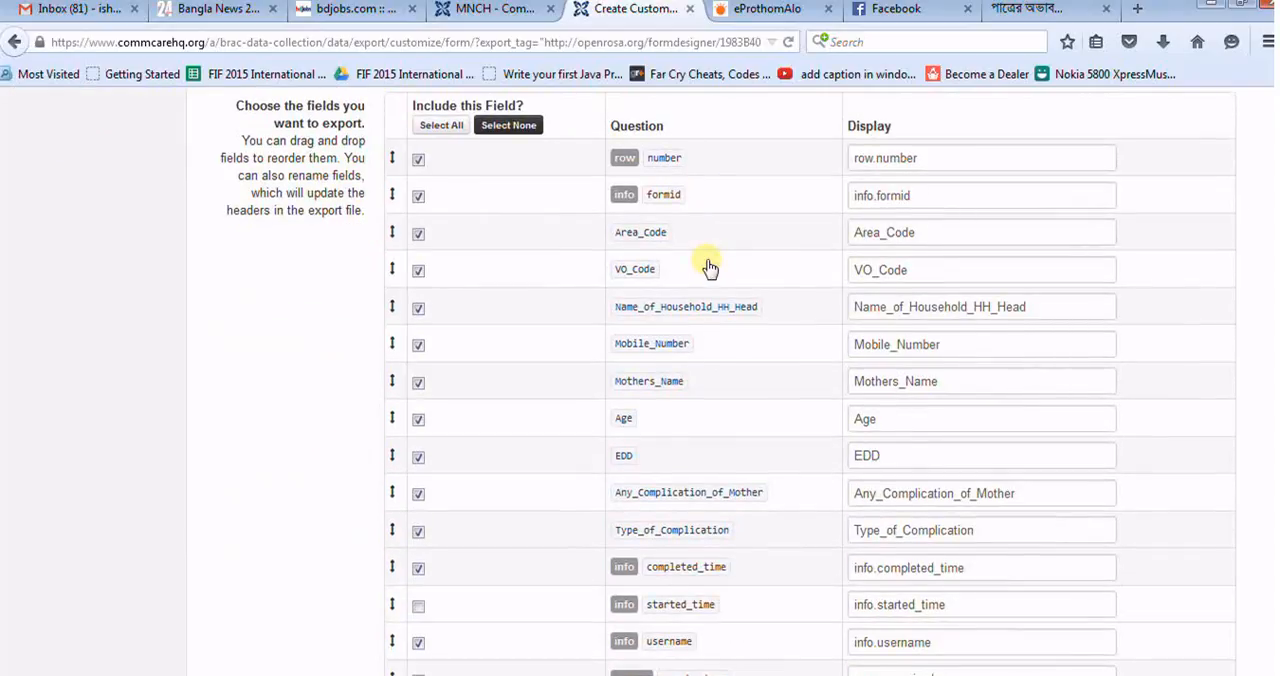
scroll(708, 266, "down", 3)
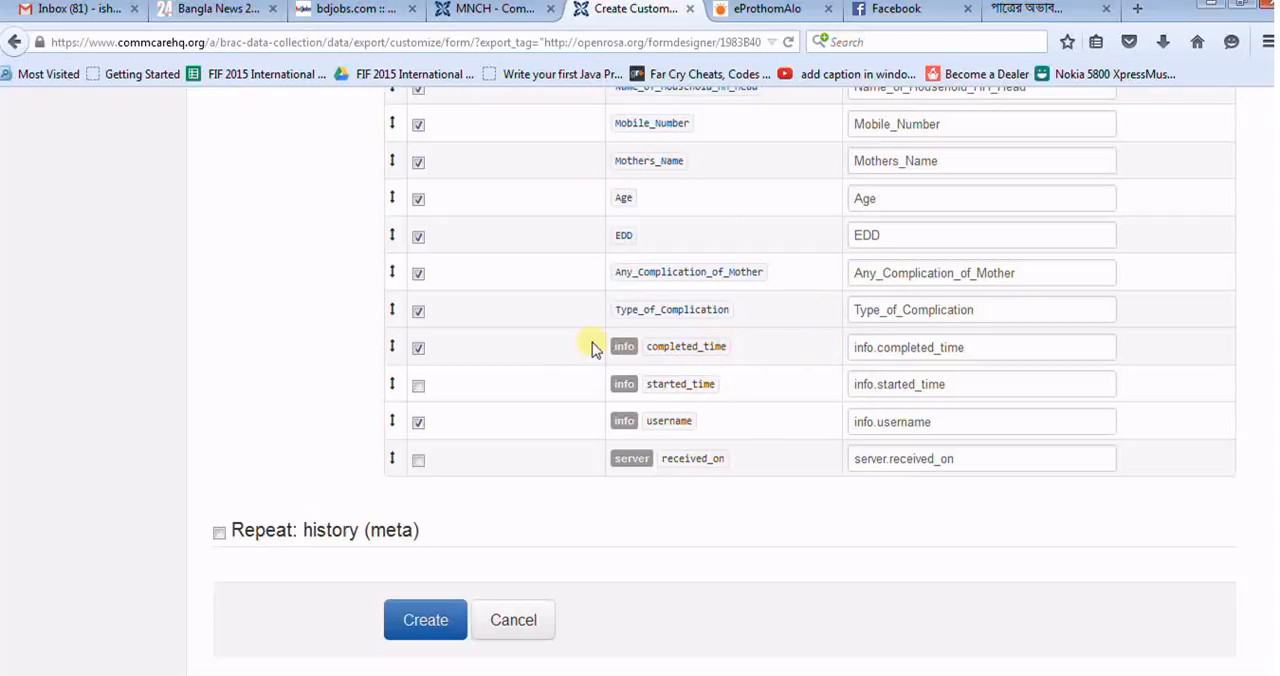
left_click(420, 389)
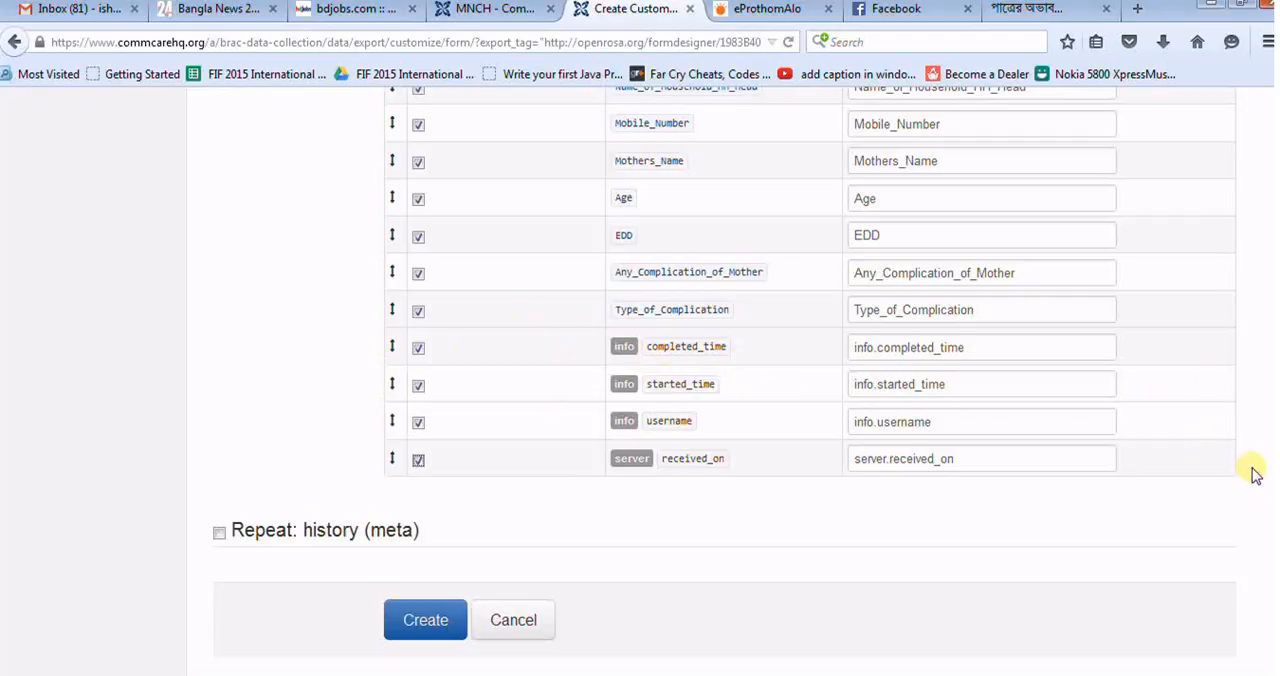
Step: Review the export settings and the full list of included fields with their display names
scroll(724, 380, "up", 4)
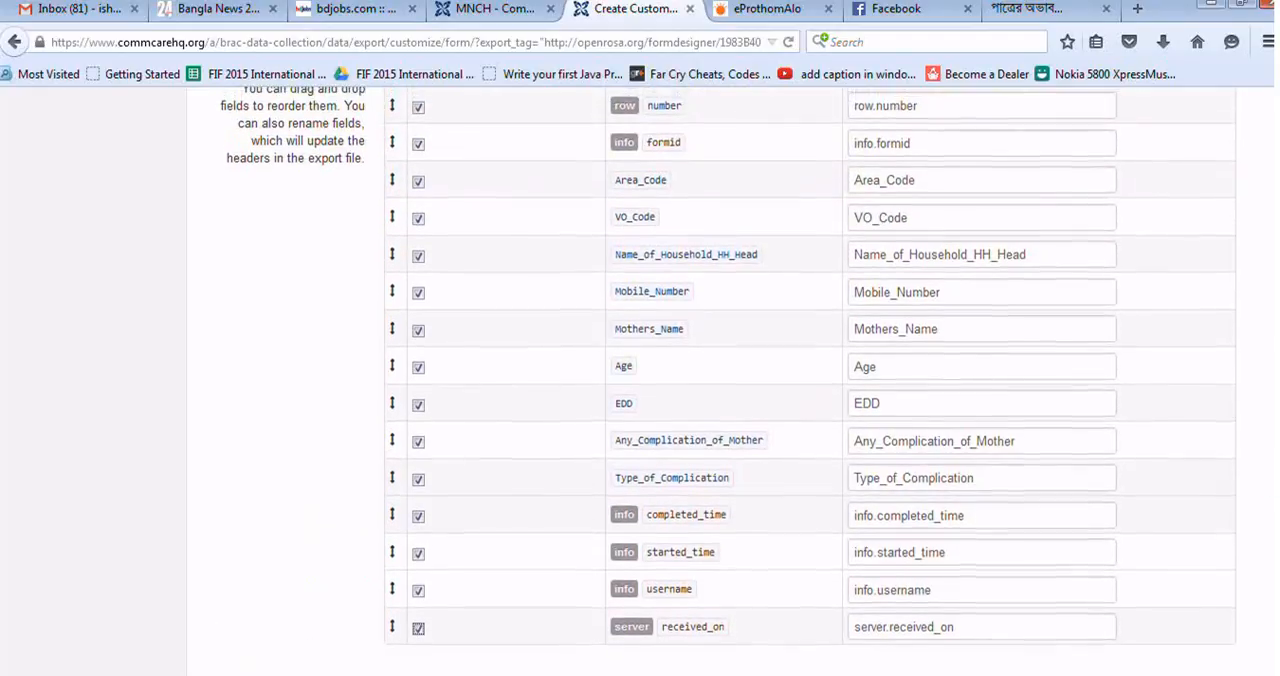
scroll(724, 380, "up", 2)
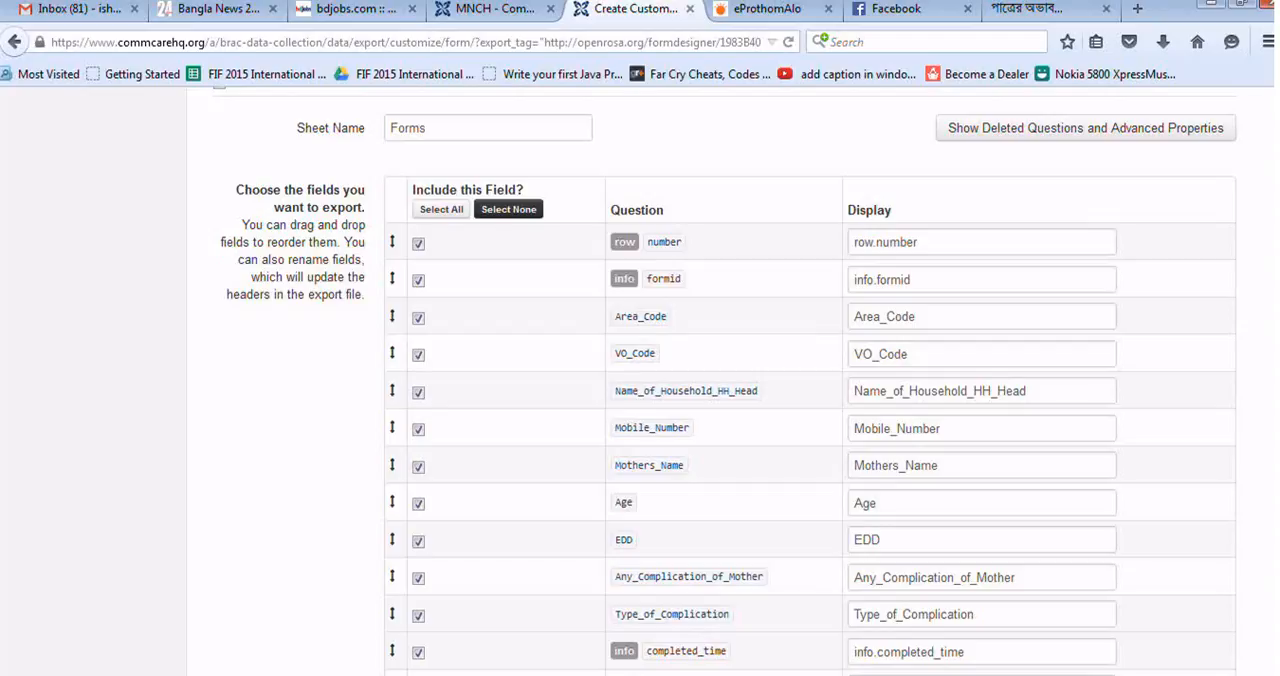
scroll(724, 380, "down", 4)
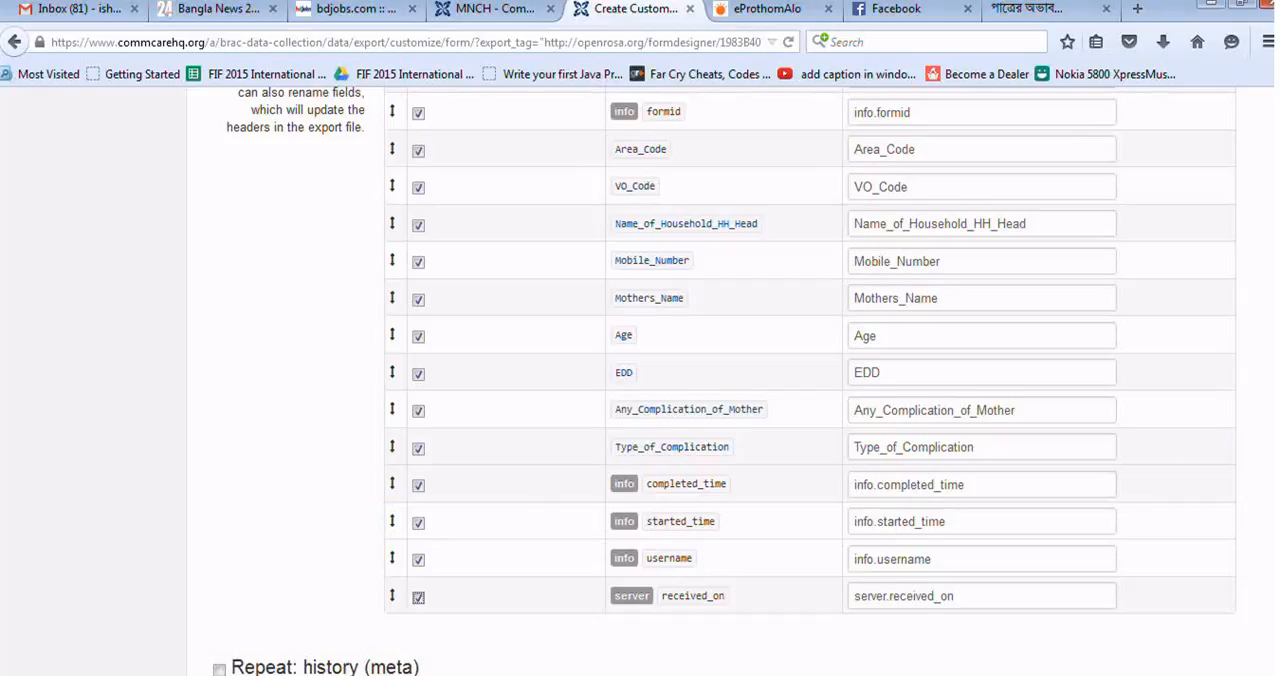
scroll(640, 380, "down", 3)
scroll(640, 380, "up", 3)
scroll(725, 380, "up", 5)
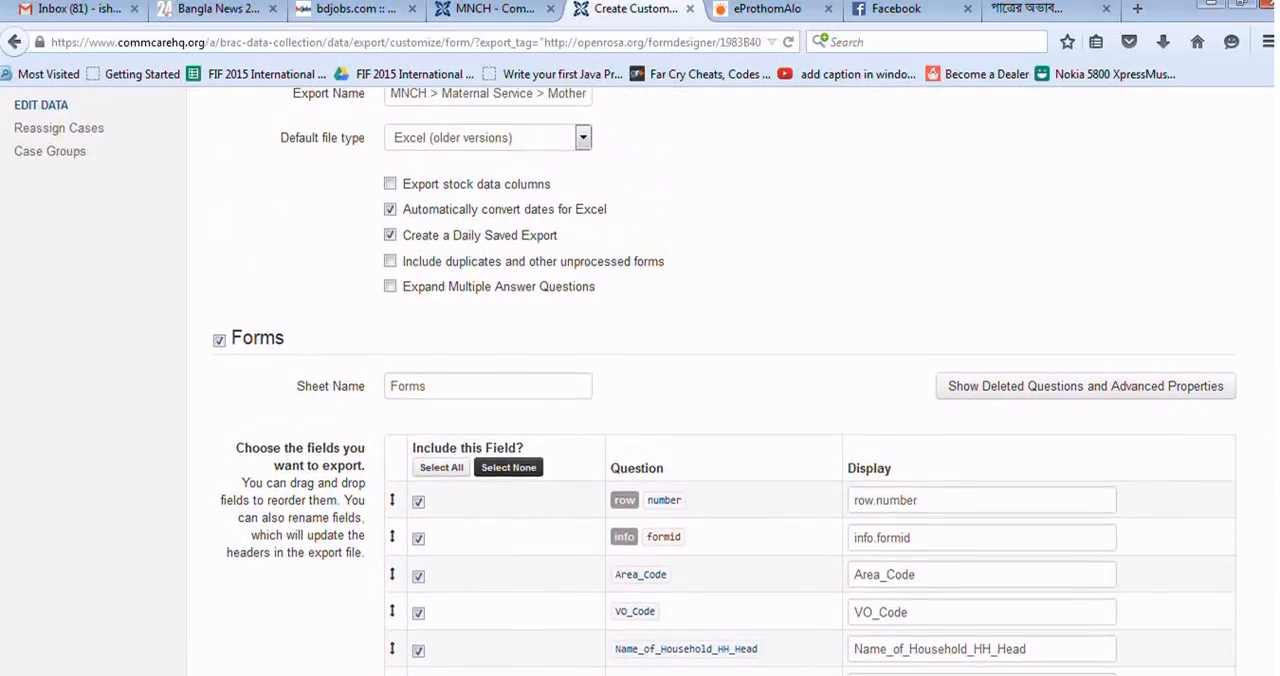
scroll(725, 380, "up", 1)
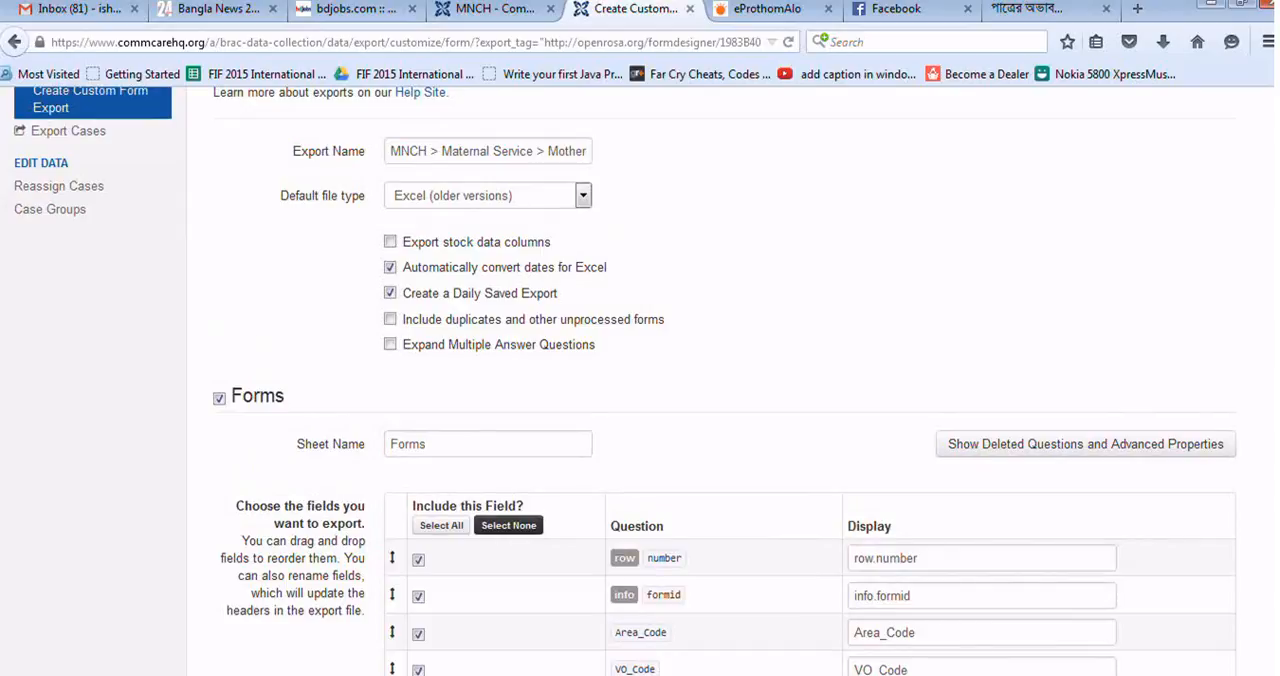
scroll(725, 380, "down", 7)
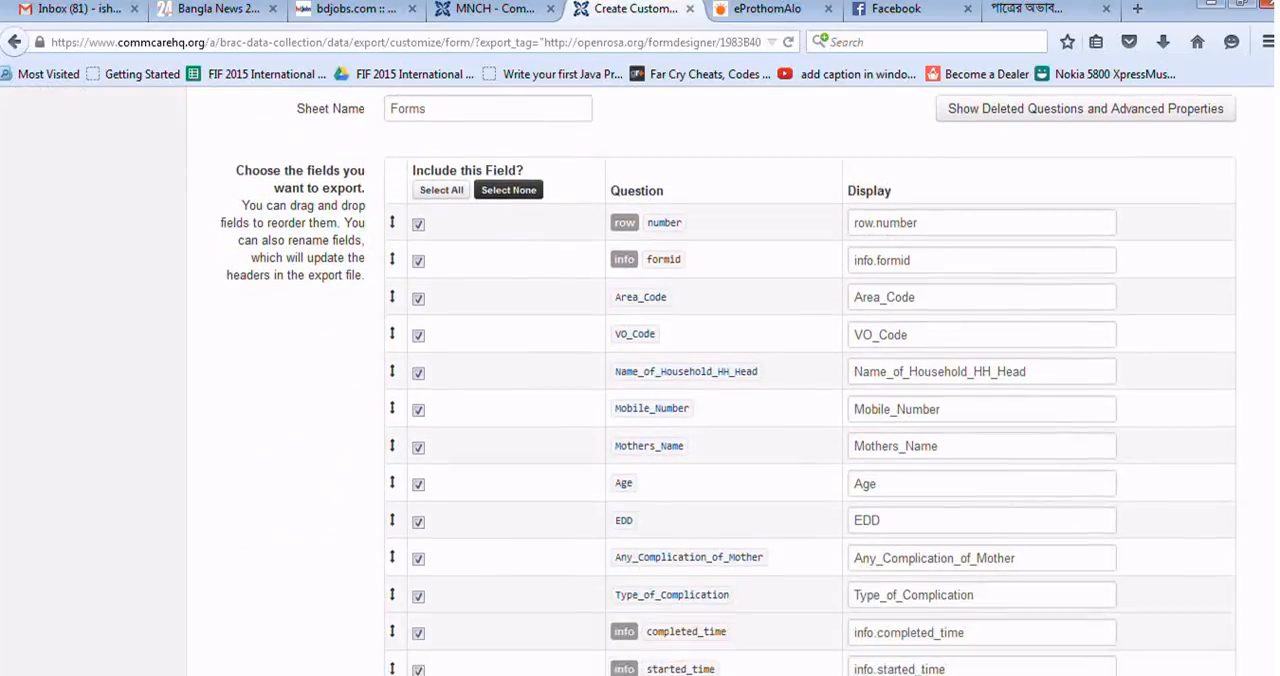
scroll(1266, 545, "down", 1)
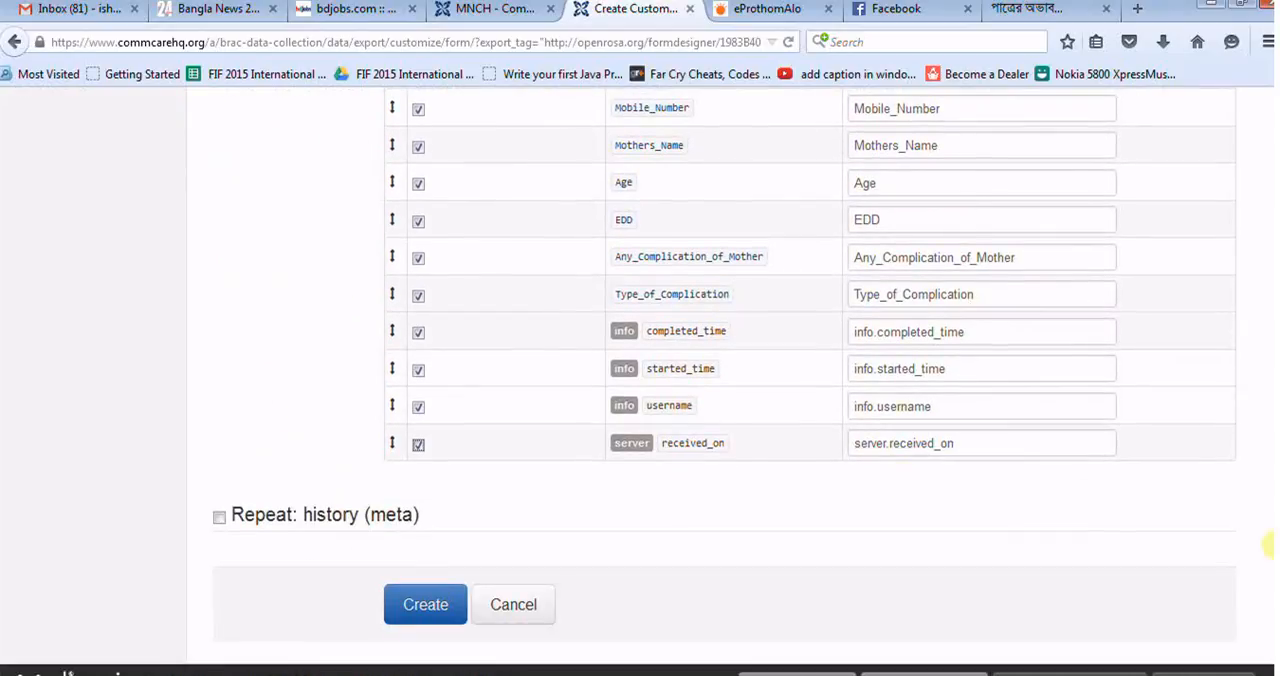
Step: Create the custom Mother Registration export with the display names left as they are
left_click(933, 404)
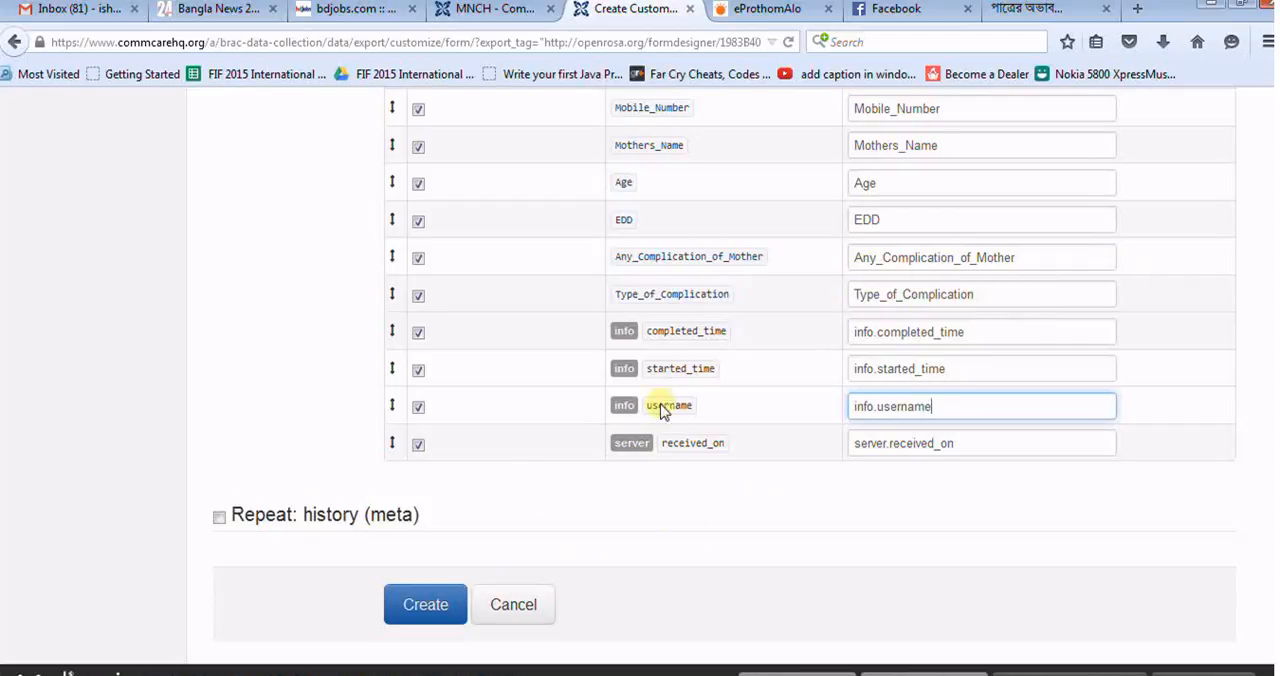
left_click(408, 610)
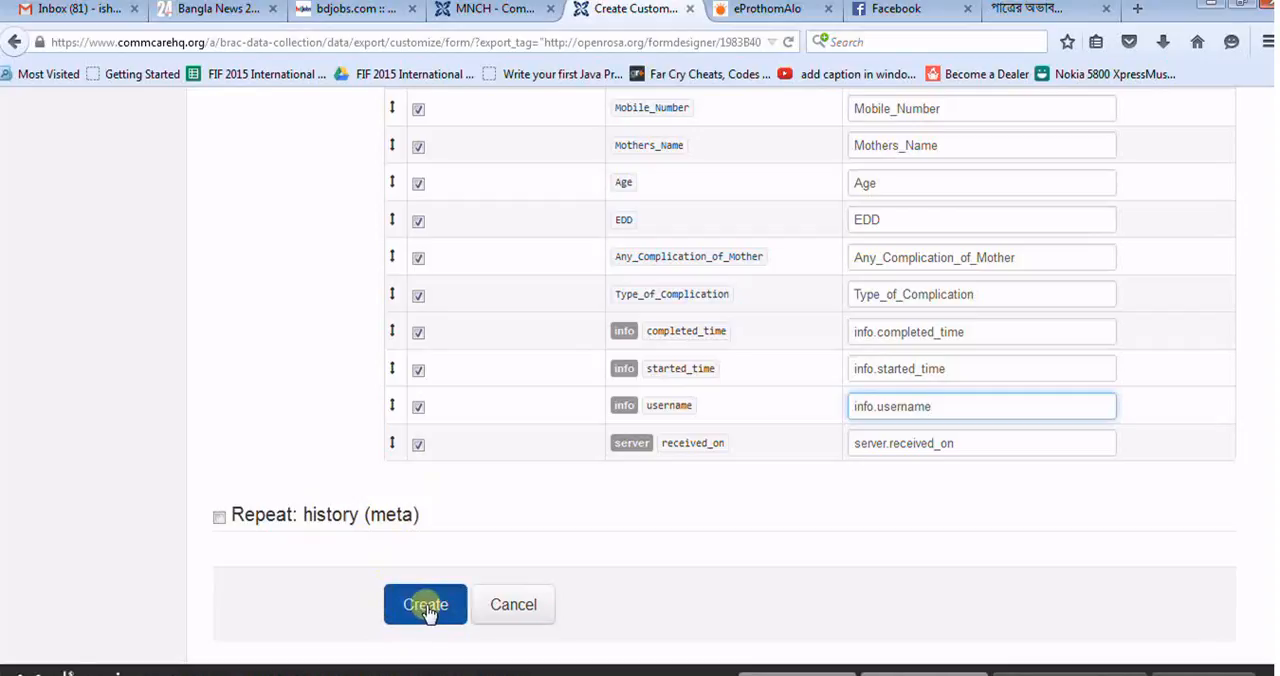
scroll(640, 380, "up", 6)
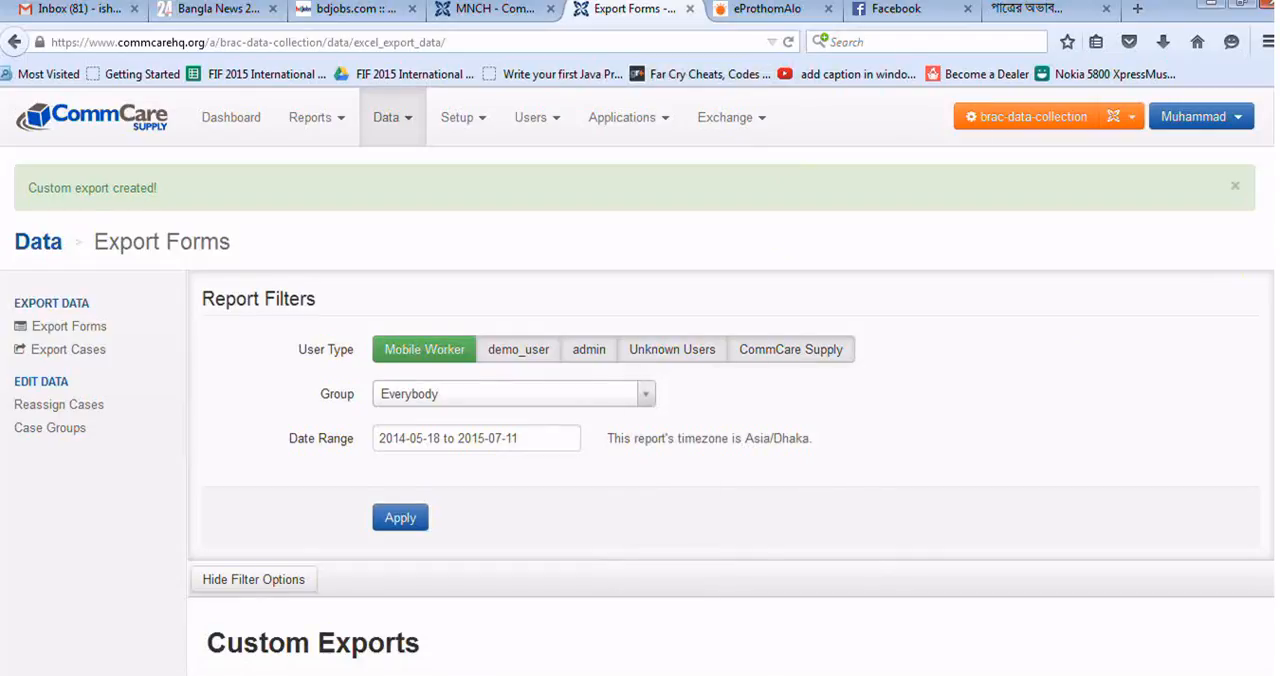
Step: Open the web preview of the custom Mother Registration export in a separate browser tab and view it
scroll(640, 315, "down", 5)
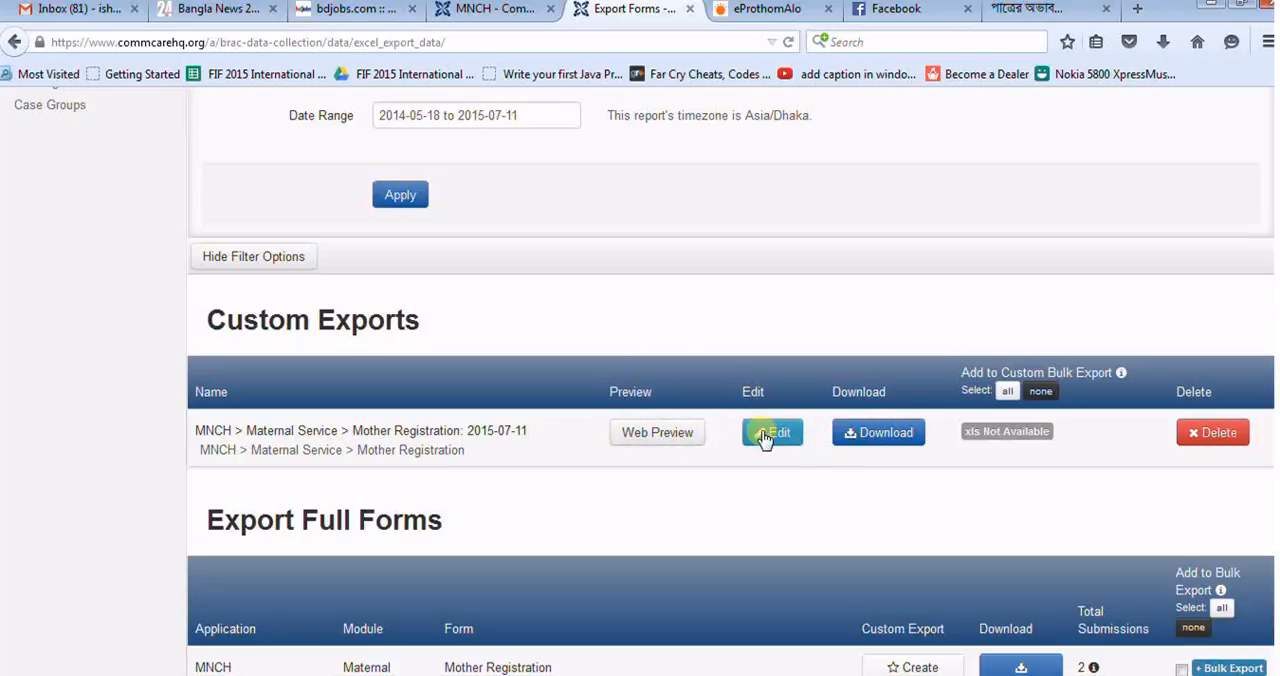
right_click(666, 441)
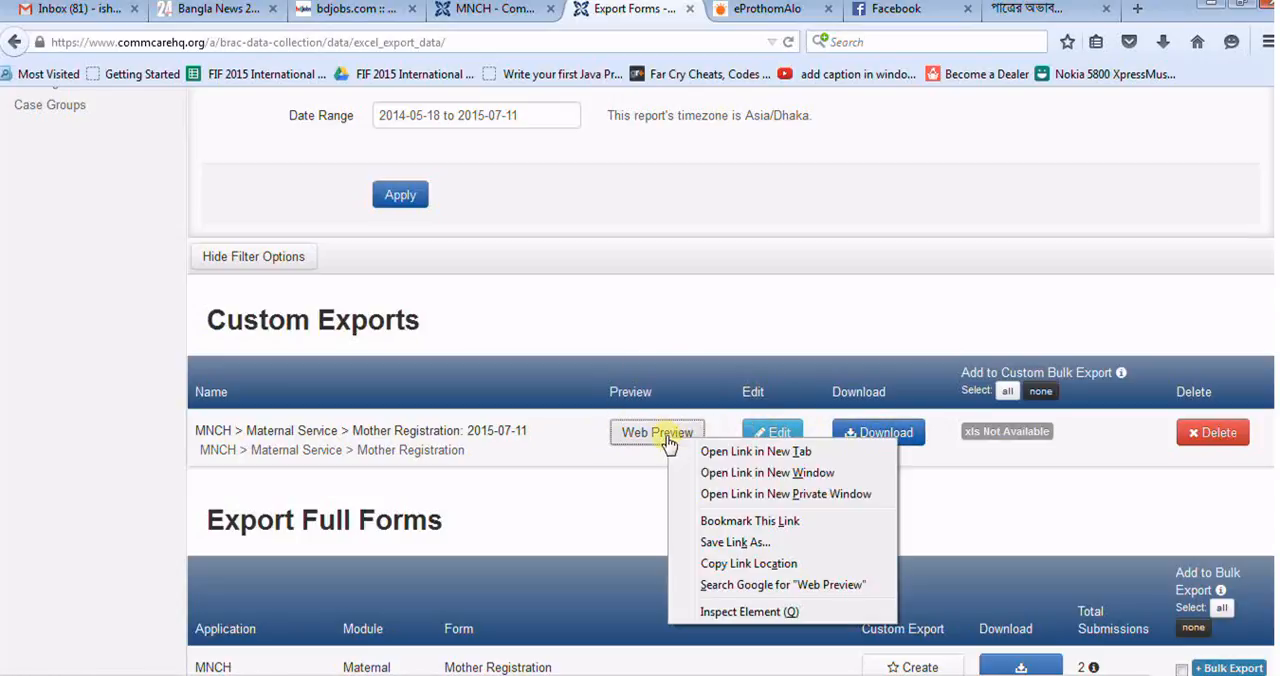
left_click(723, 451)
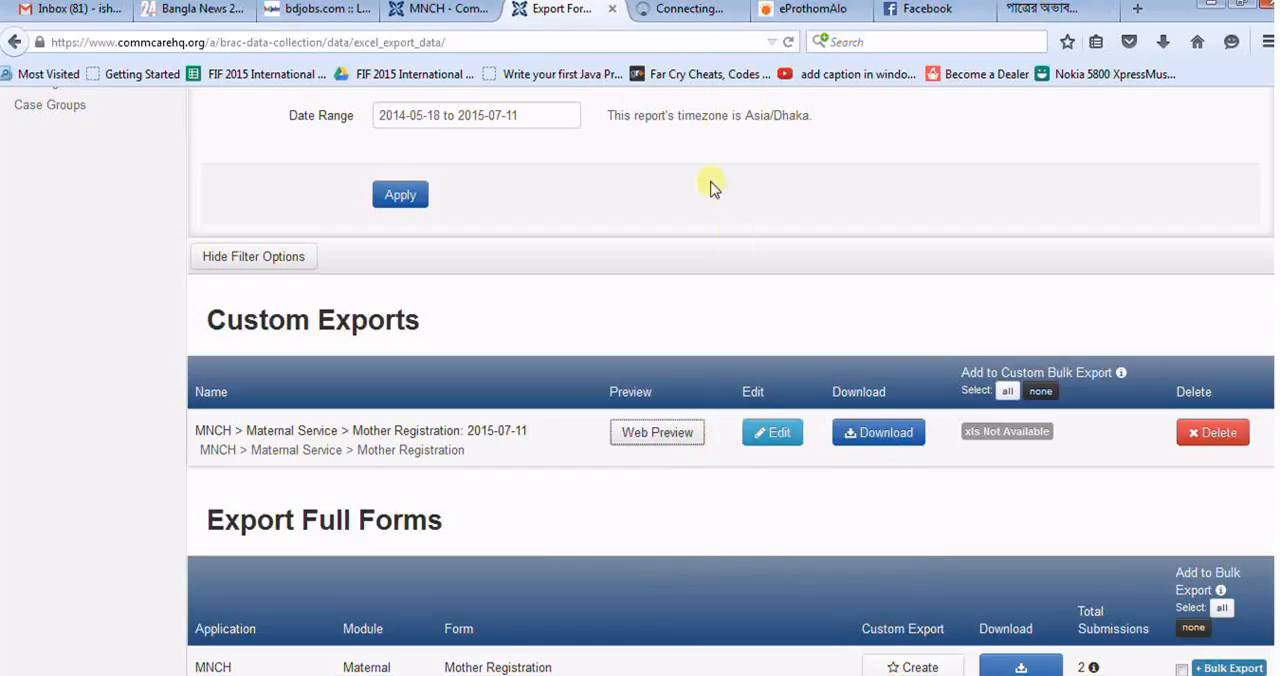
left_click(670, 14)
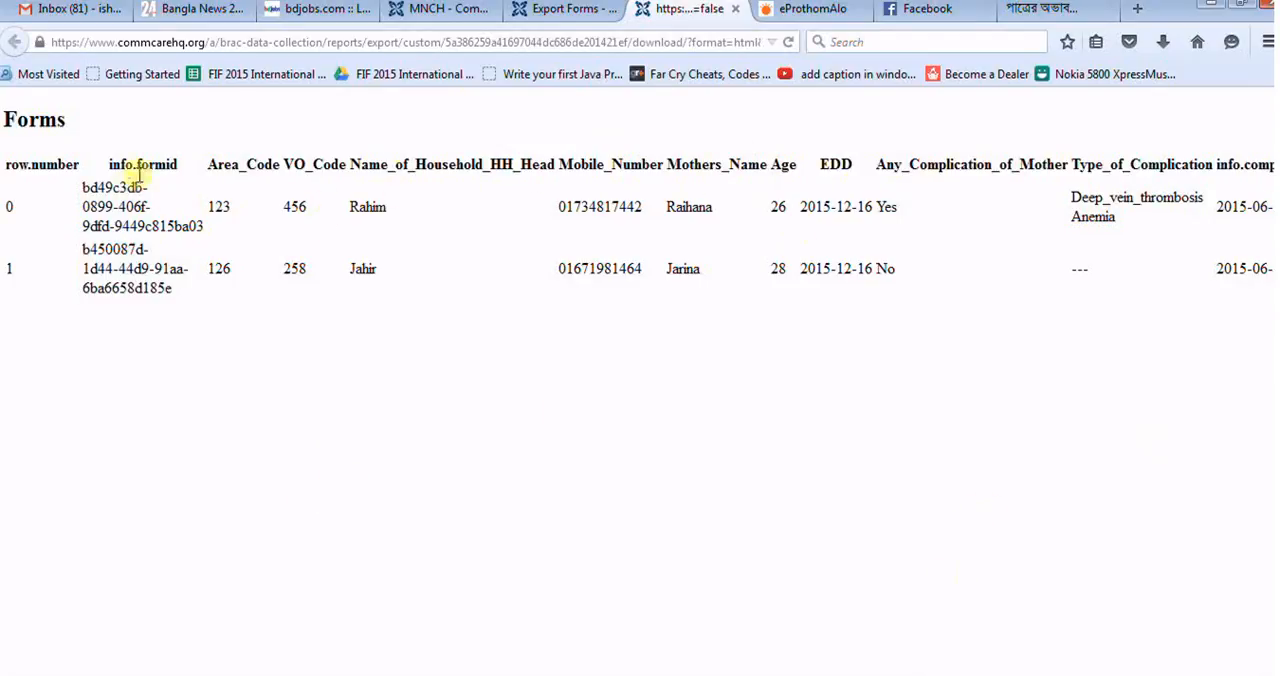
Step: Return to the export list, download the custom Mother Registration export and save the file to disk
left_click(582, 12)
left_click(890, 432)
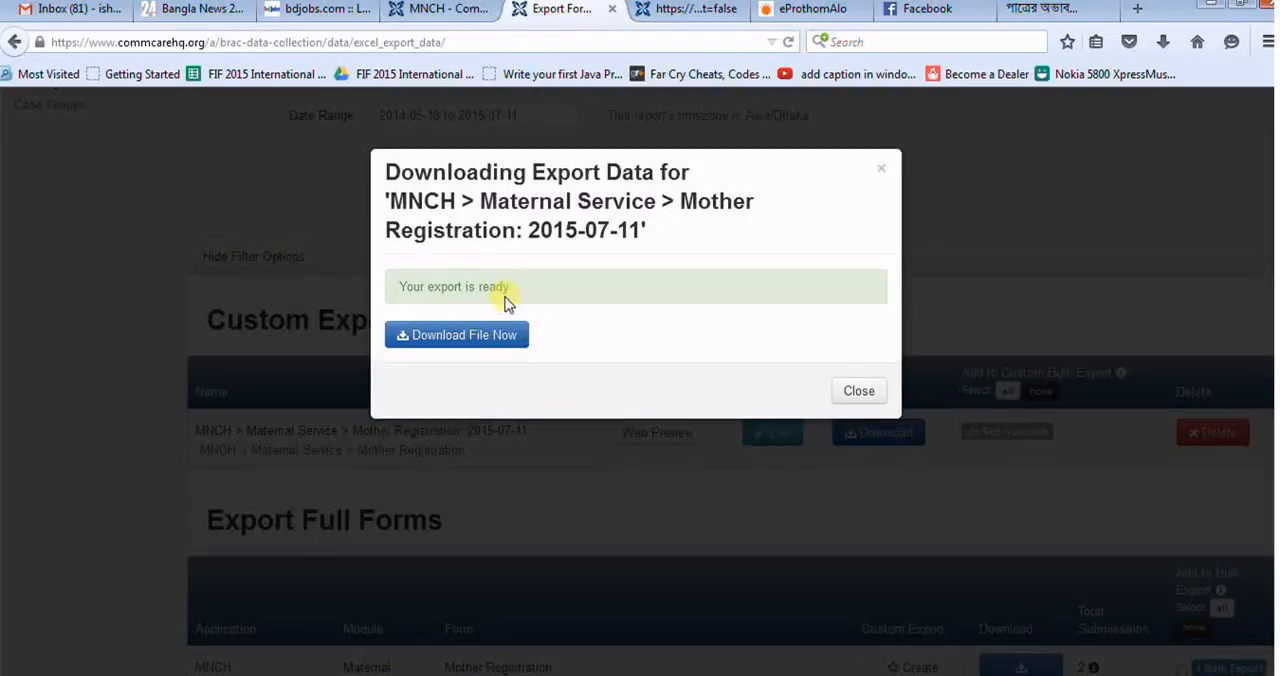
left_click(467, 340)
left_click(467, 345)
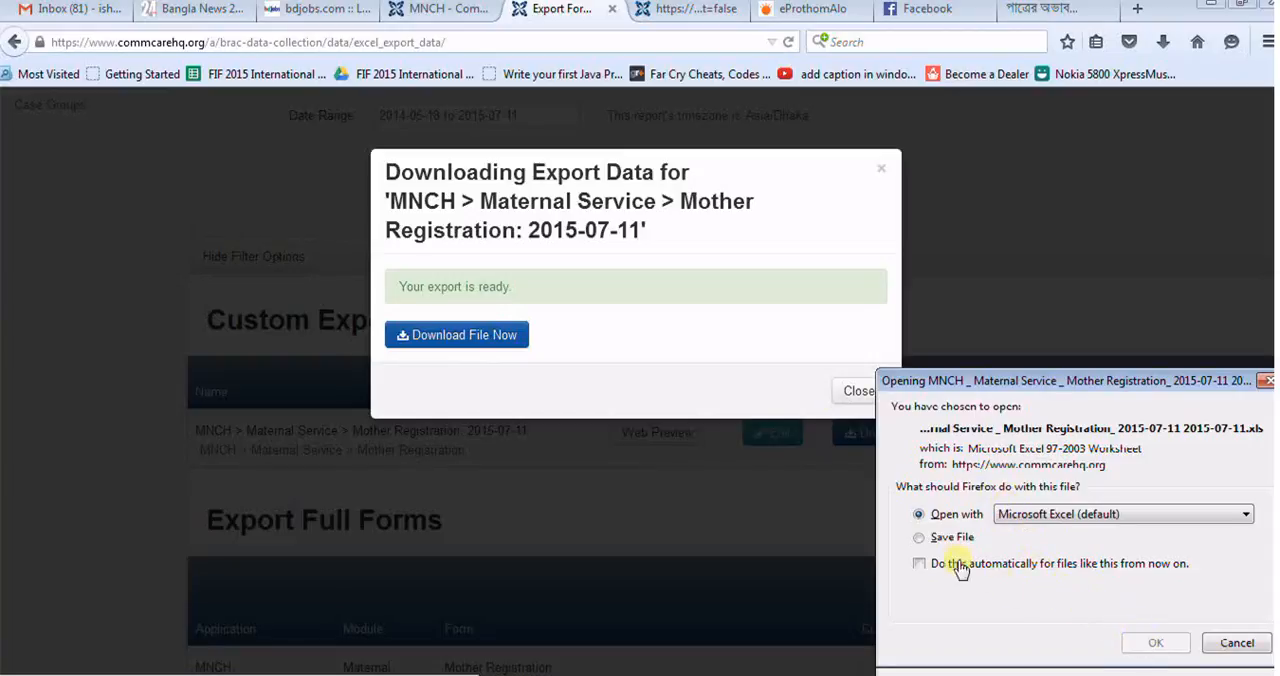
left_click(918, 538)
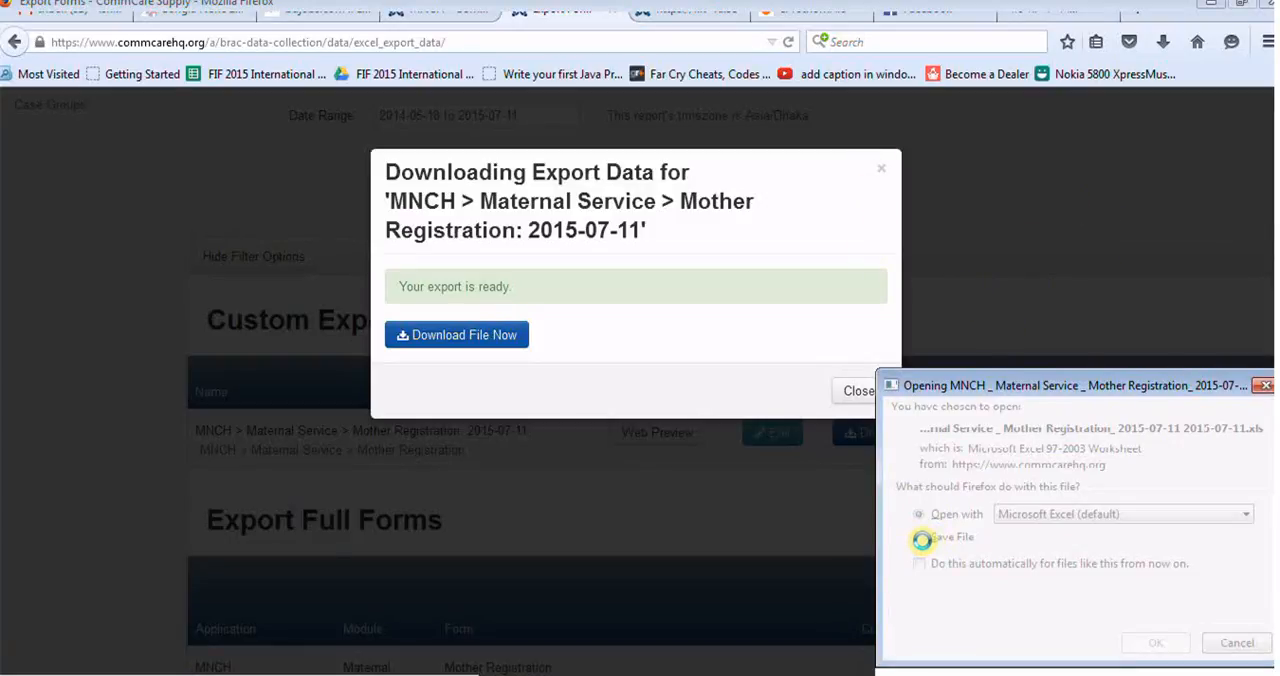
left_click(922, 551)
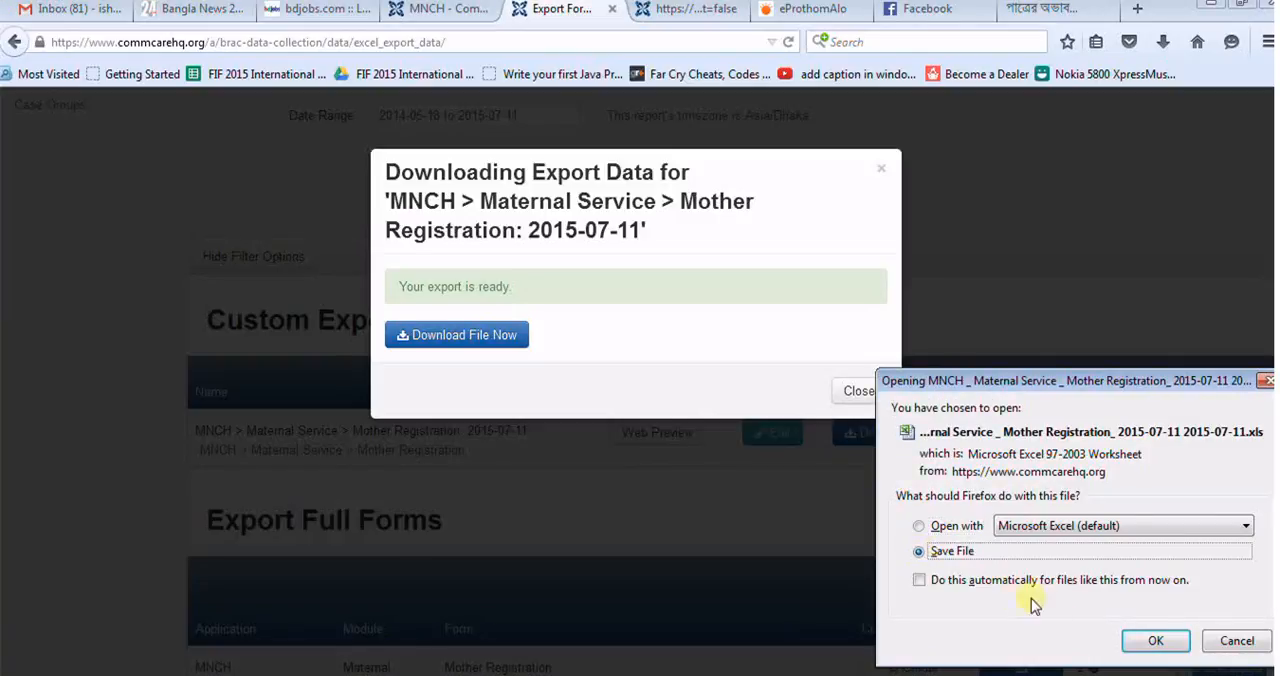
left_click(1153, 640)
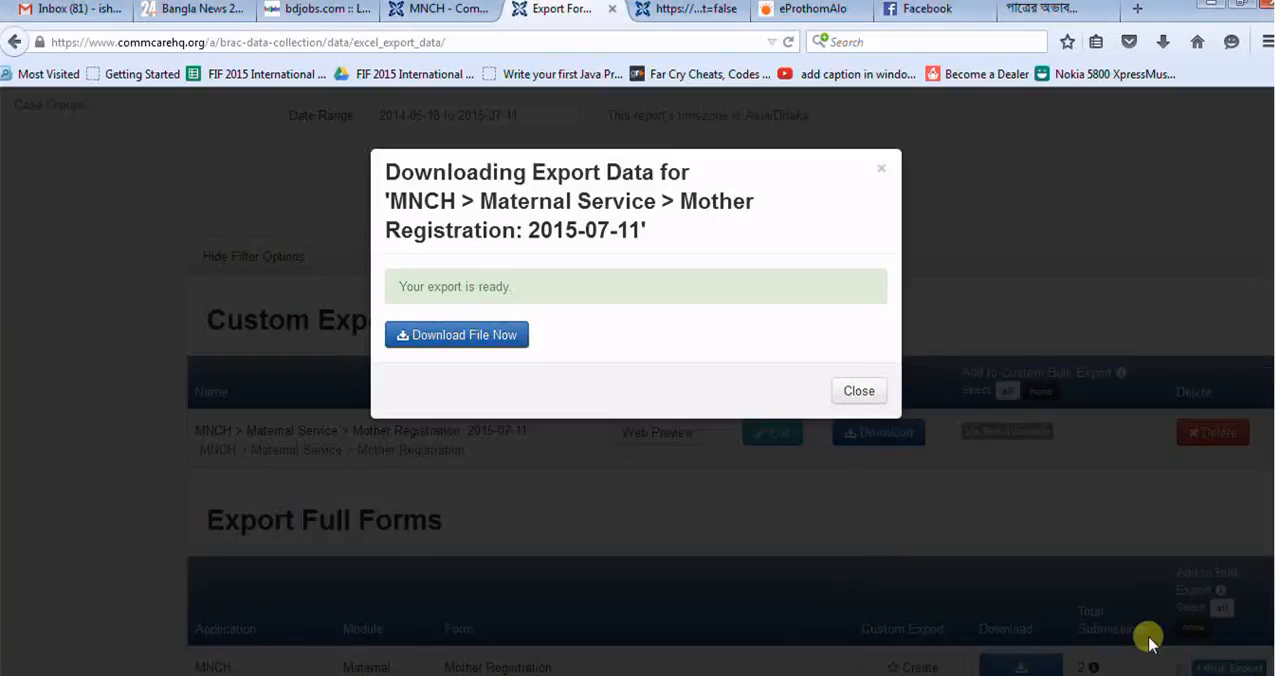
Step: Open the downloaded Mother Registration export in Microsoft Excel and maximize its window
left_click(1163, 48)
left_click(988, 89)
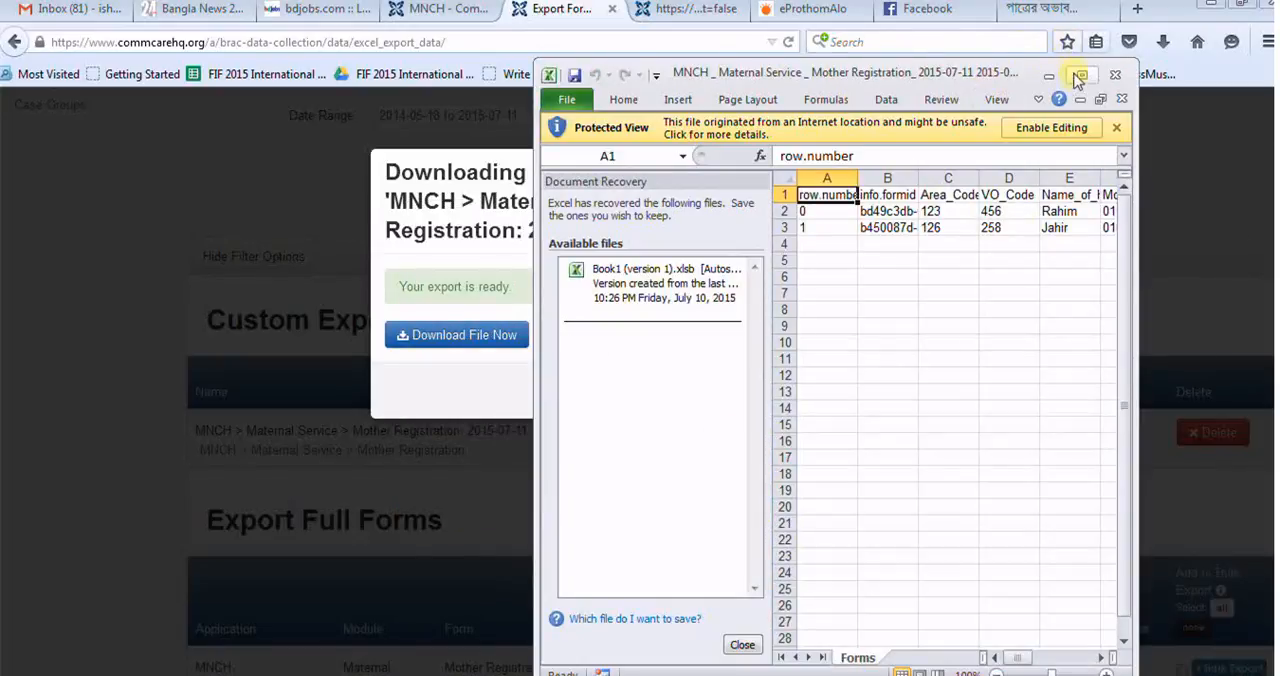
left_click(1081, 77)
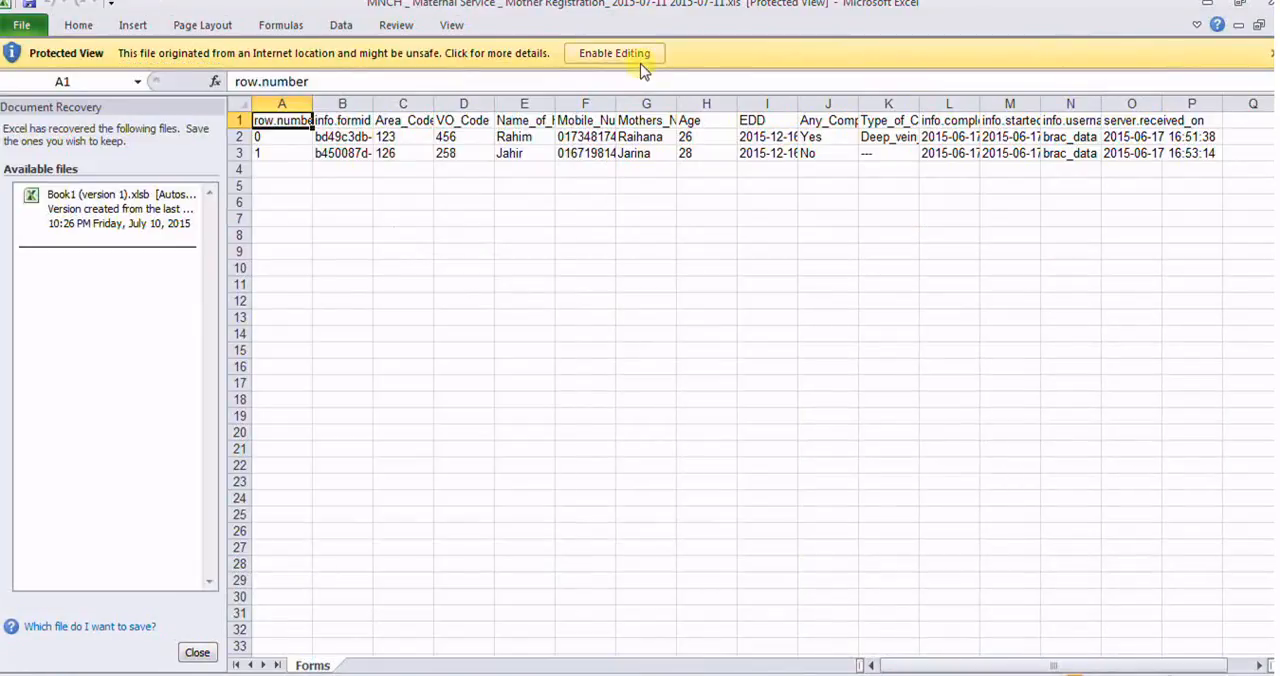
Step: Enable editing of the exported workbook and close Document Recovery, removing the recovered files
left_click(641, 63)
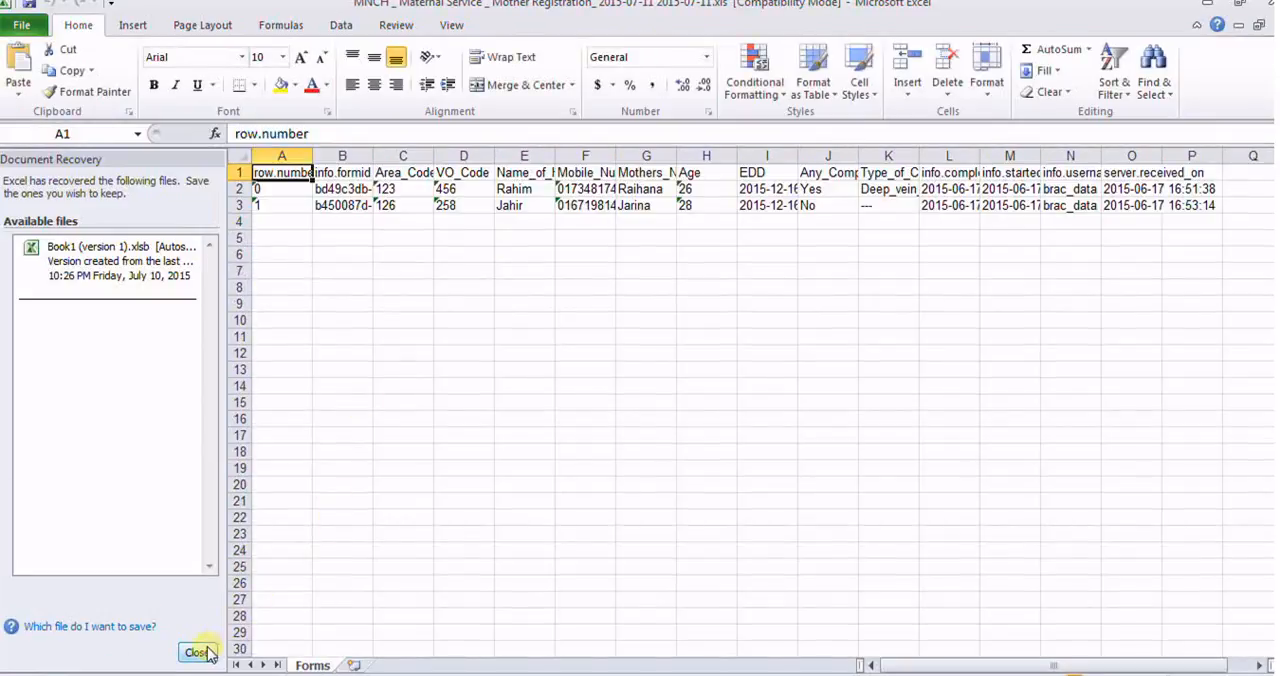
left_click(199, 652)
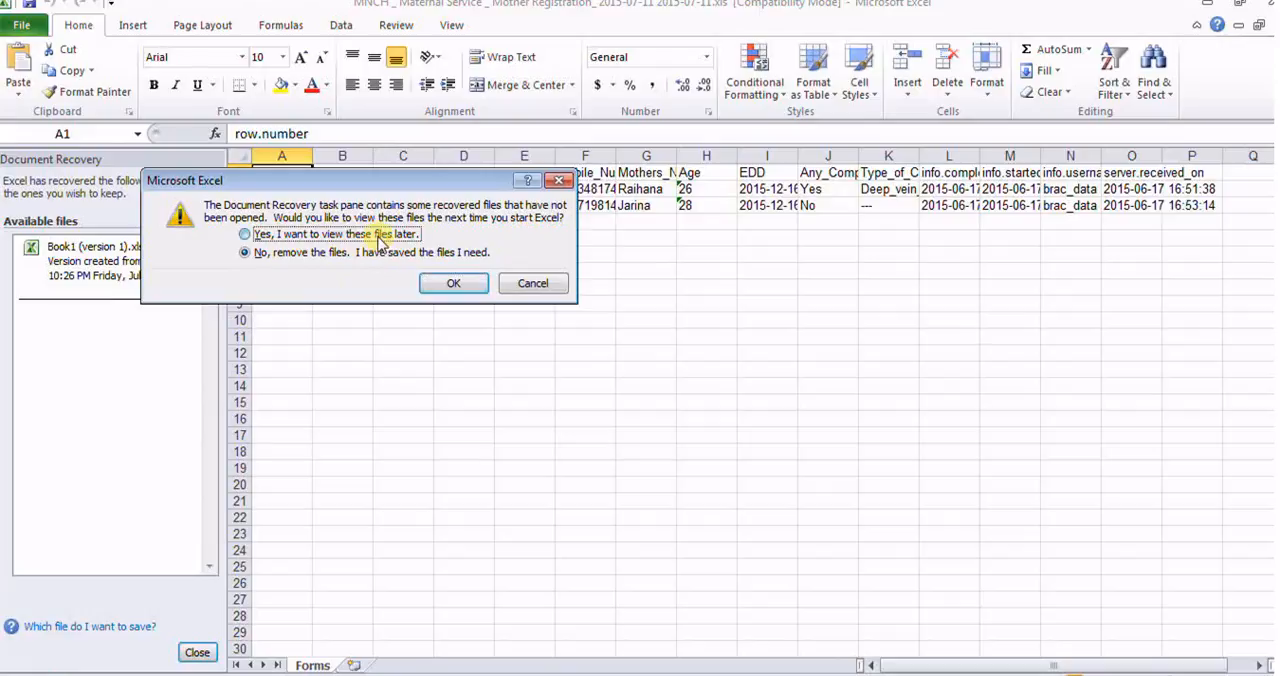
left_click(455, 283)
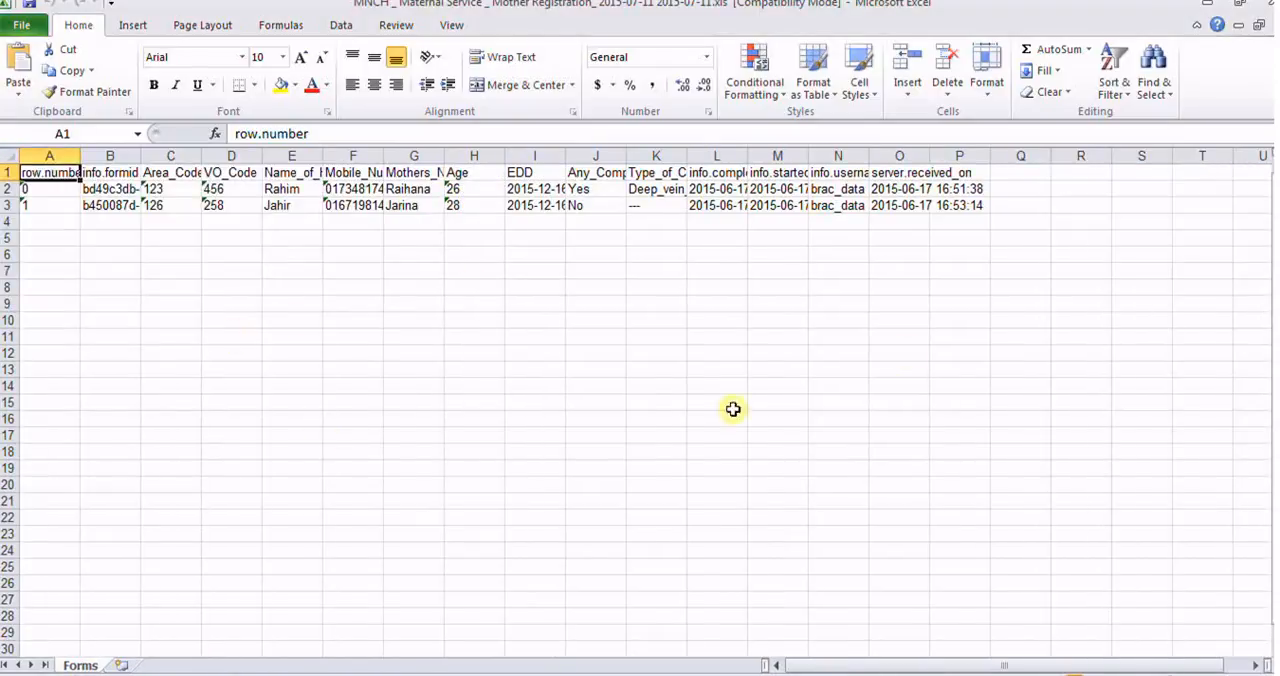
Step: Auto-fit the info.formid, Name_of_Household_HH_Head, Mobile_Number, Mothers_Name, Age, Any_Complication_of_Mother and Type_of_Complication columns to their contents
left_click(899, 352)
left_click_drag(1057, 662, 980, 662)
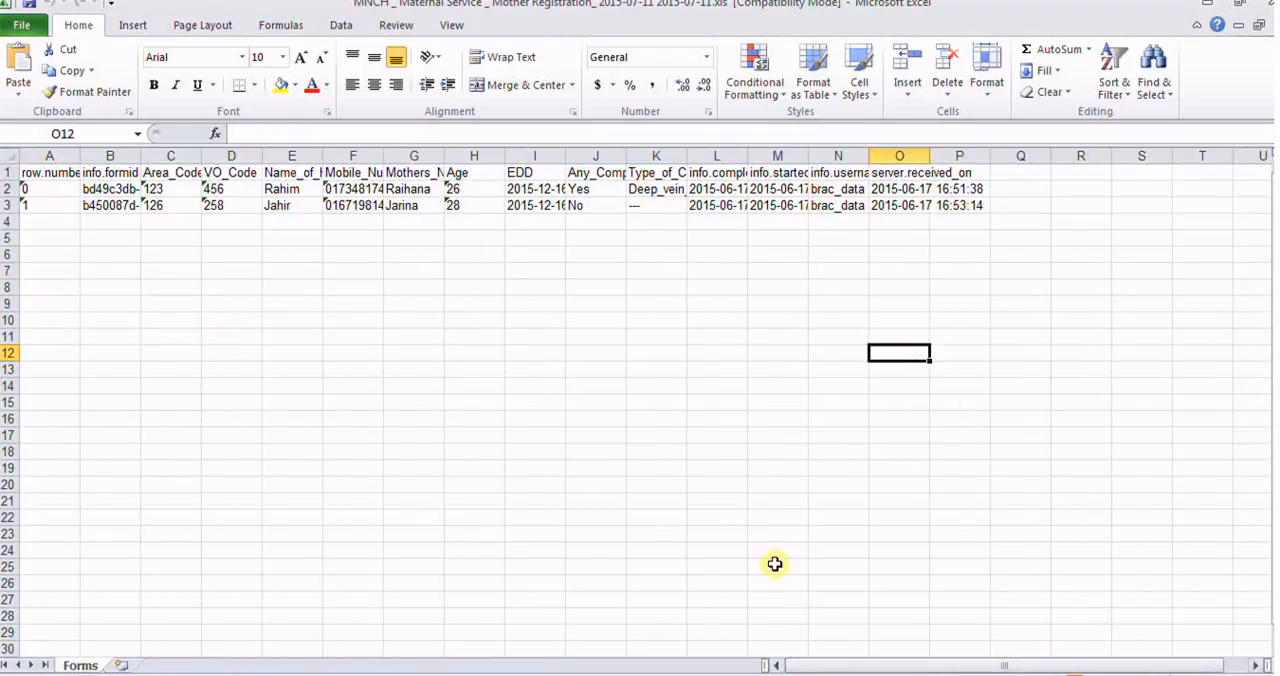
left_click(320, 370)
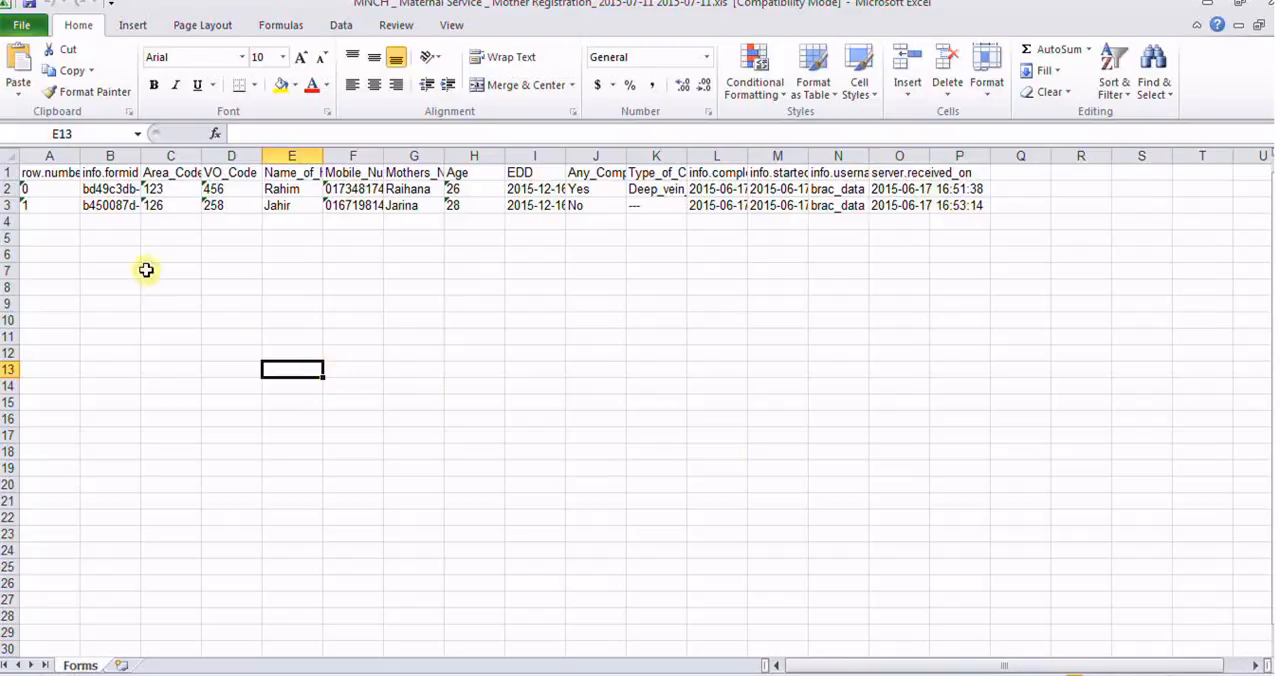
double_click(144, 154)
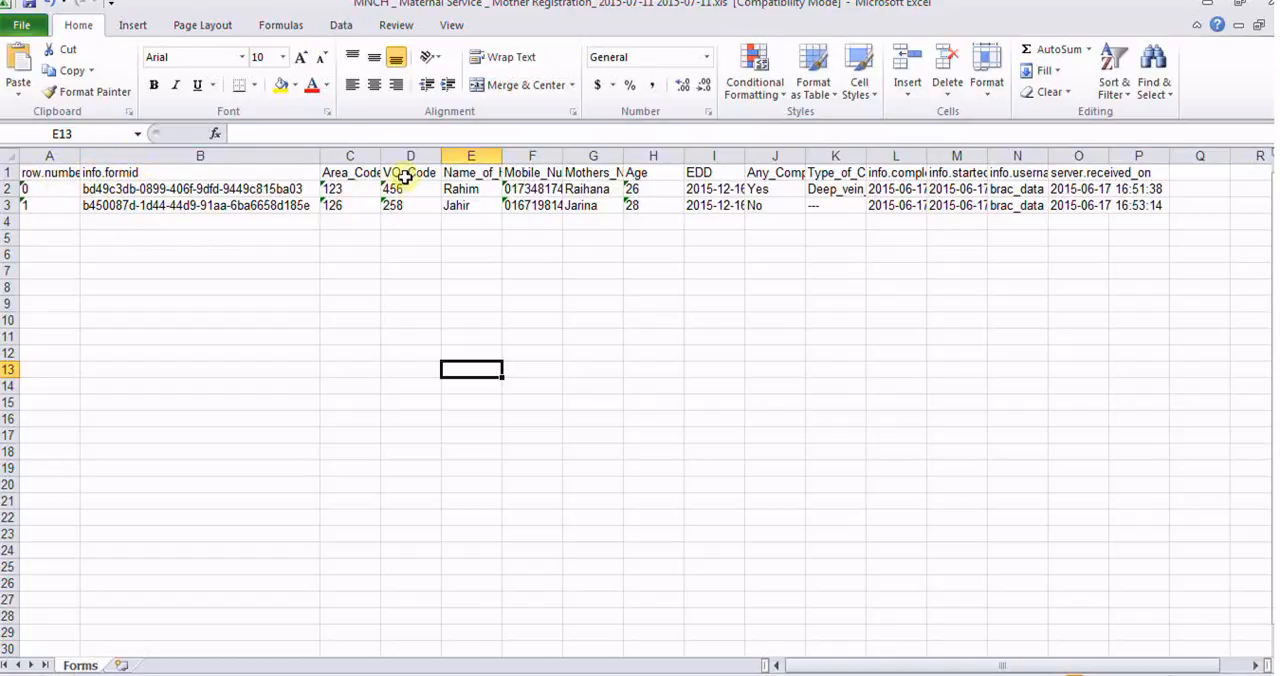
double_click(504, 161)
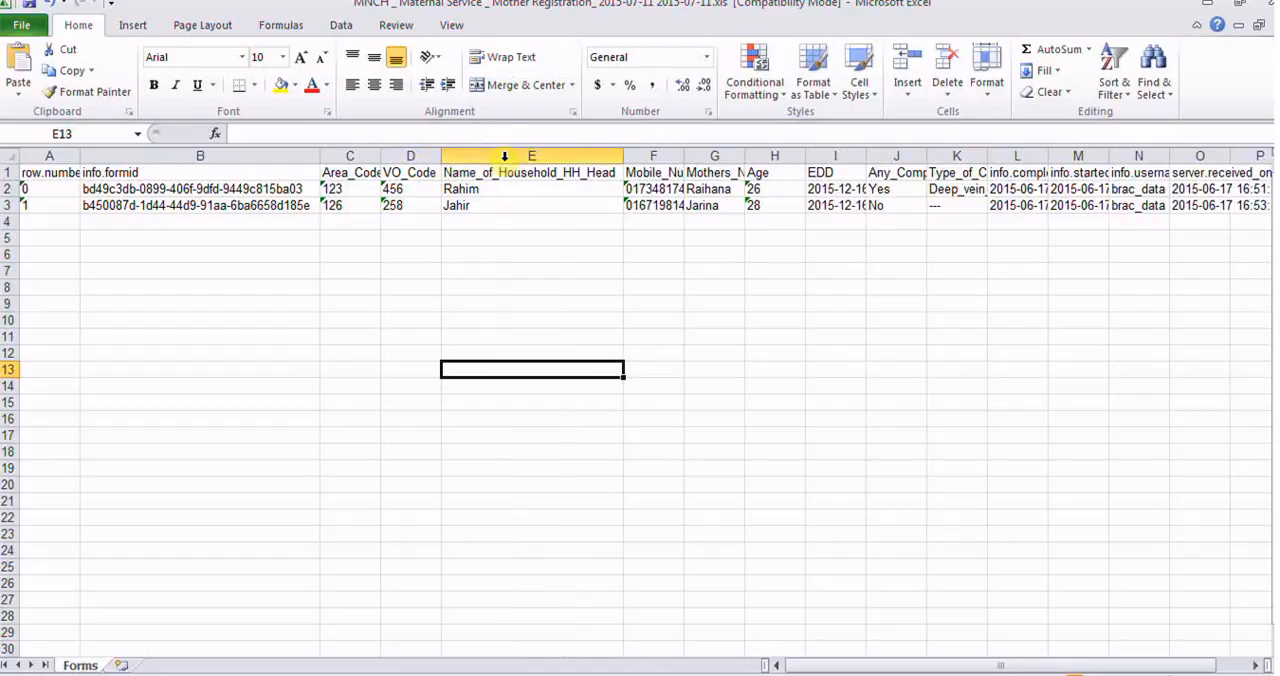
double_click(681, 161)
double_click(773, 156)
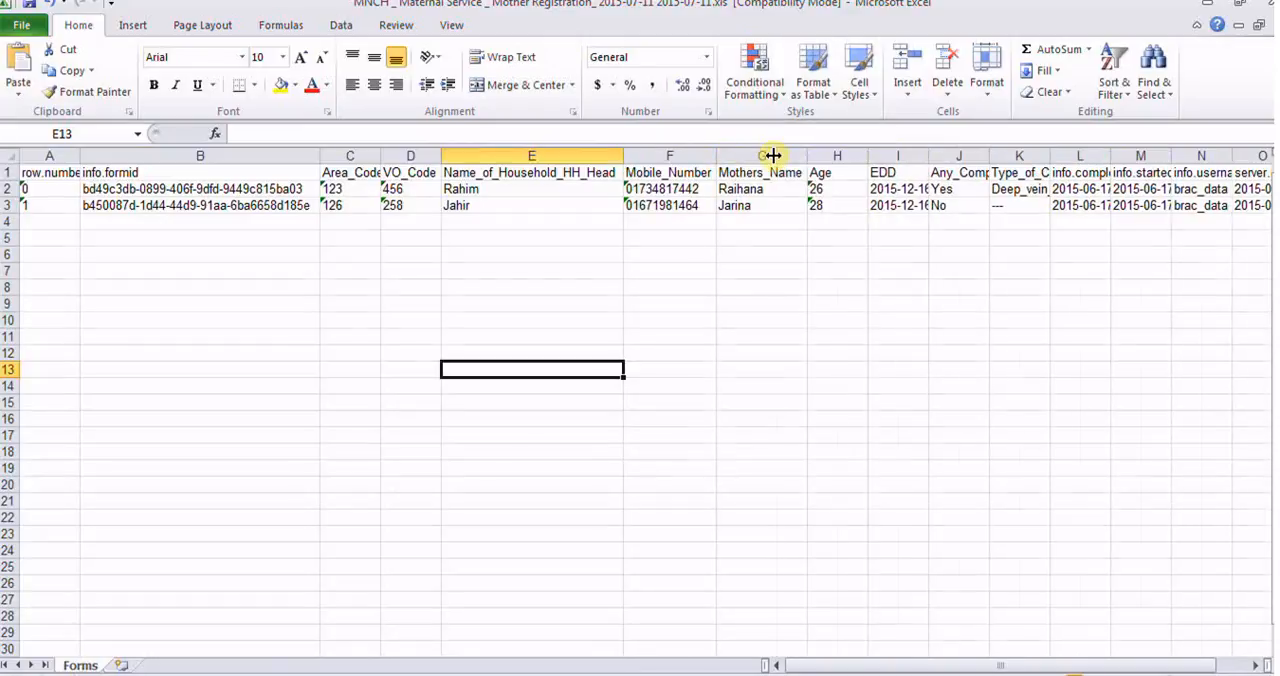
double_click(864, 156)
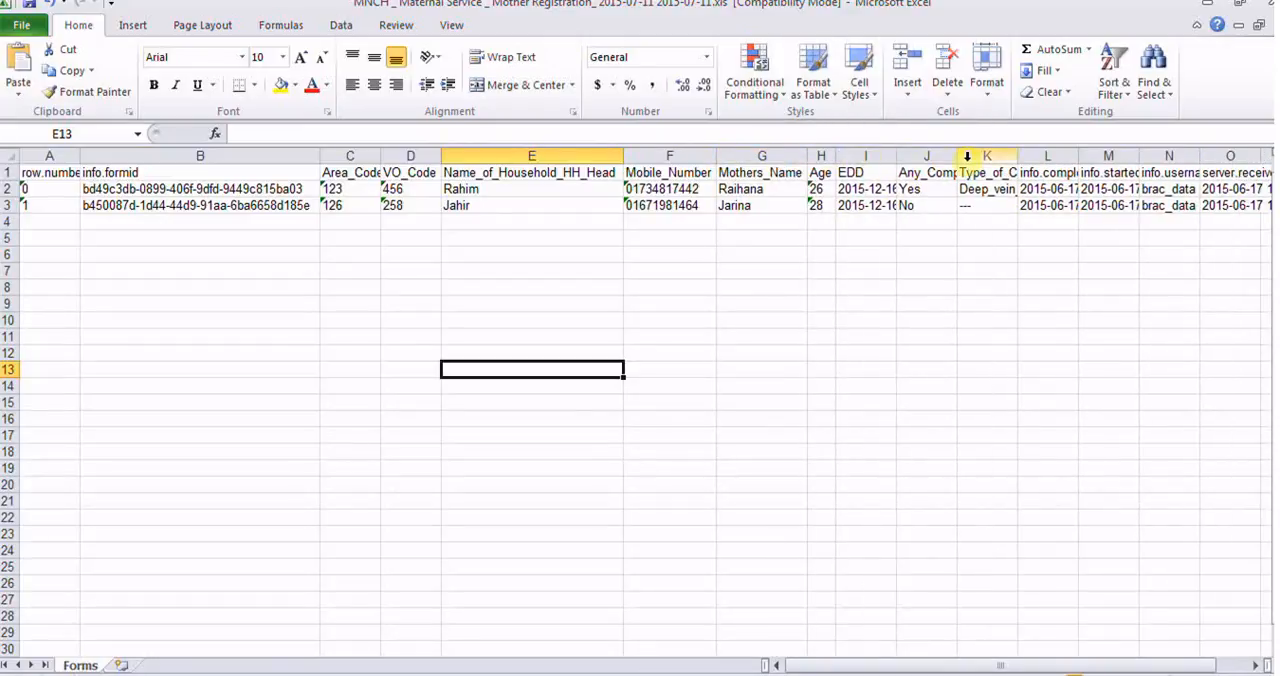
double_click(958, 156)
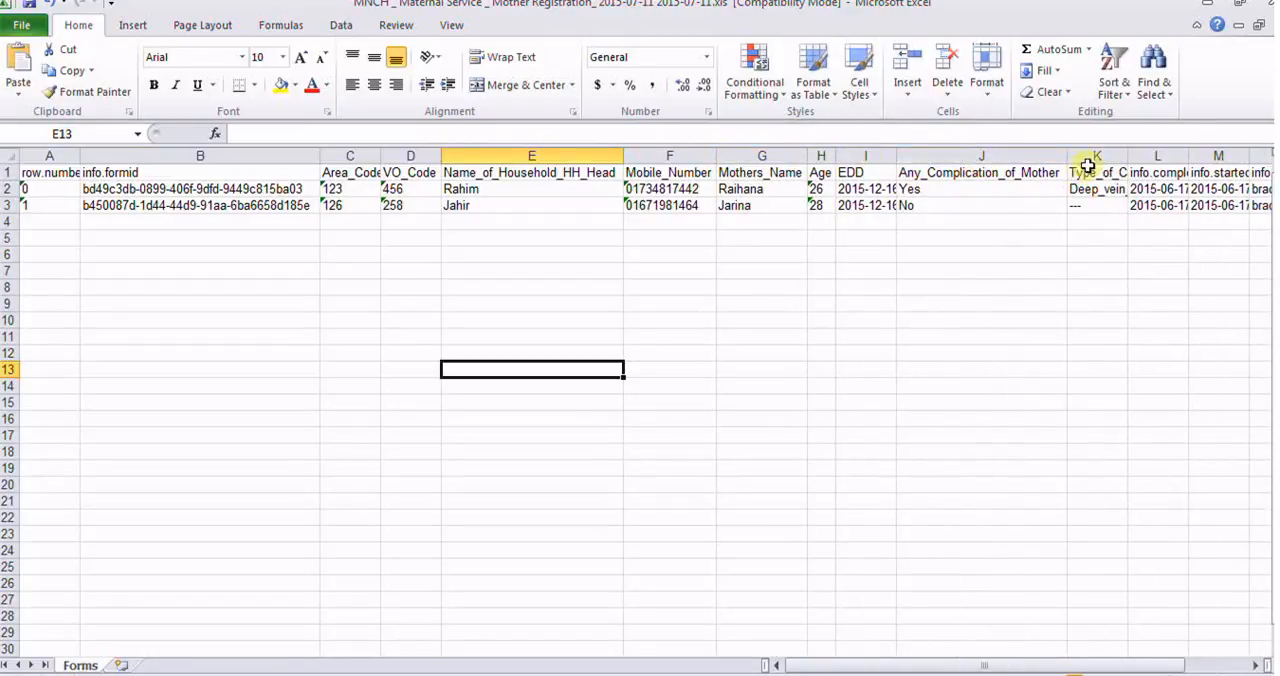
double_click(1129, 158)
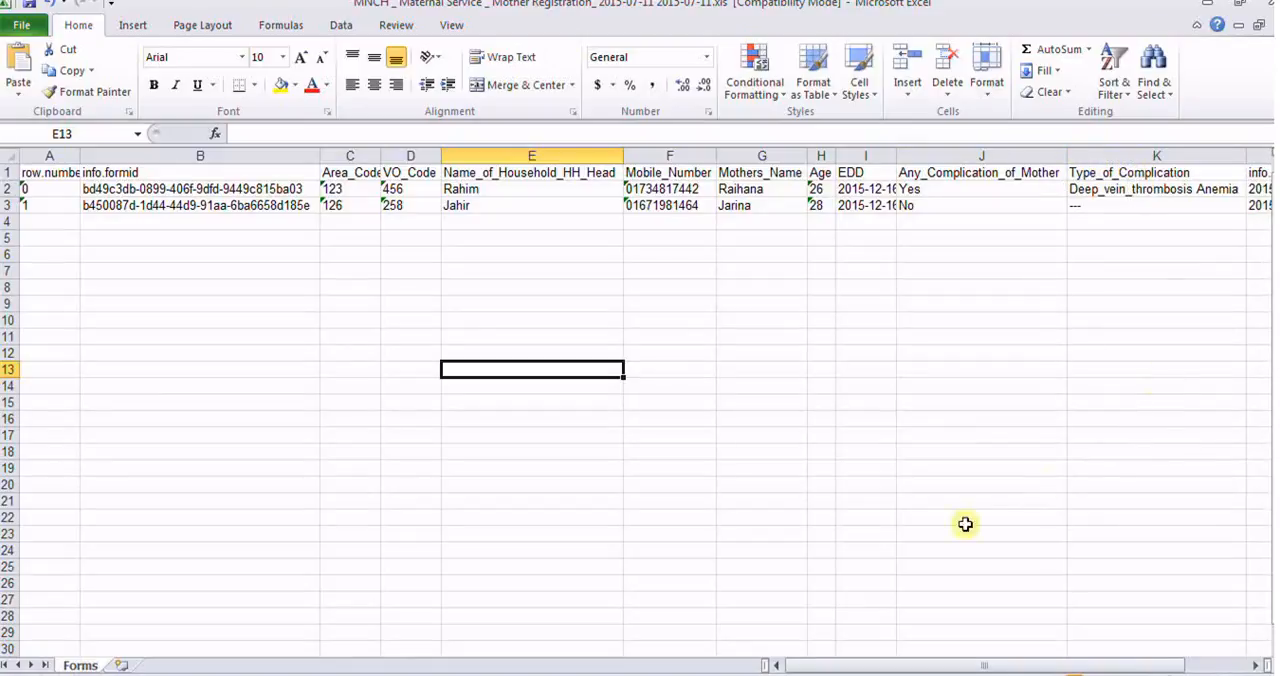
Step: Auto-fit the info.completed_time, info.started_time and info.username columns to their contents
left_click_drag(908, 665, 1040, 660)
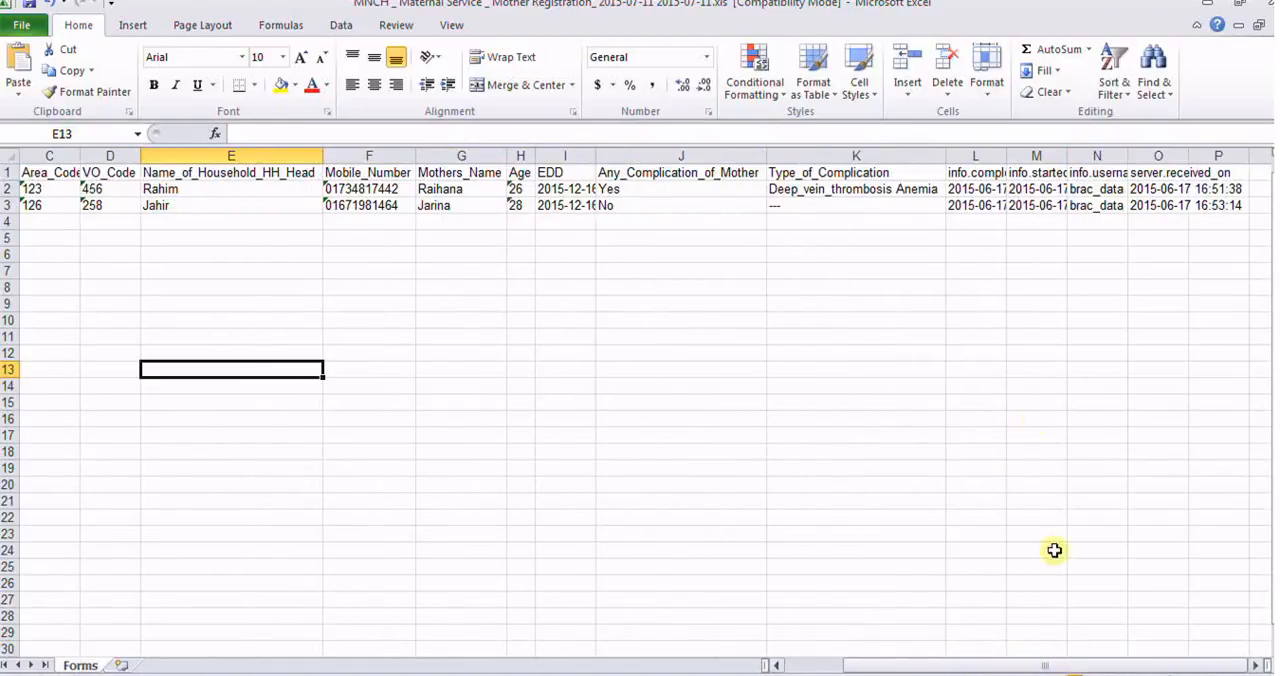
double_click(1011, 160)
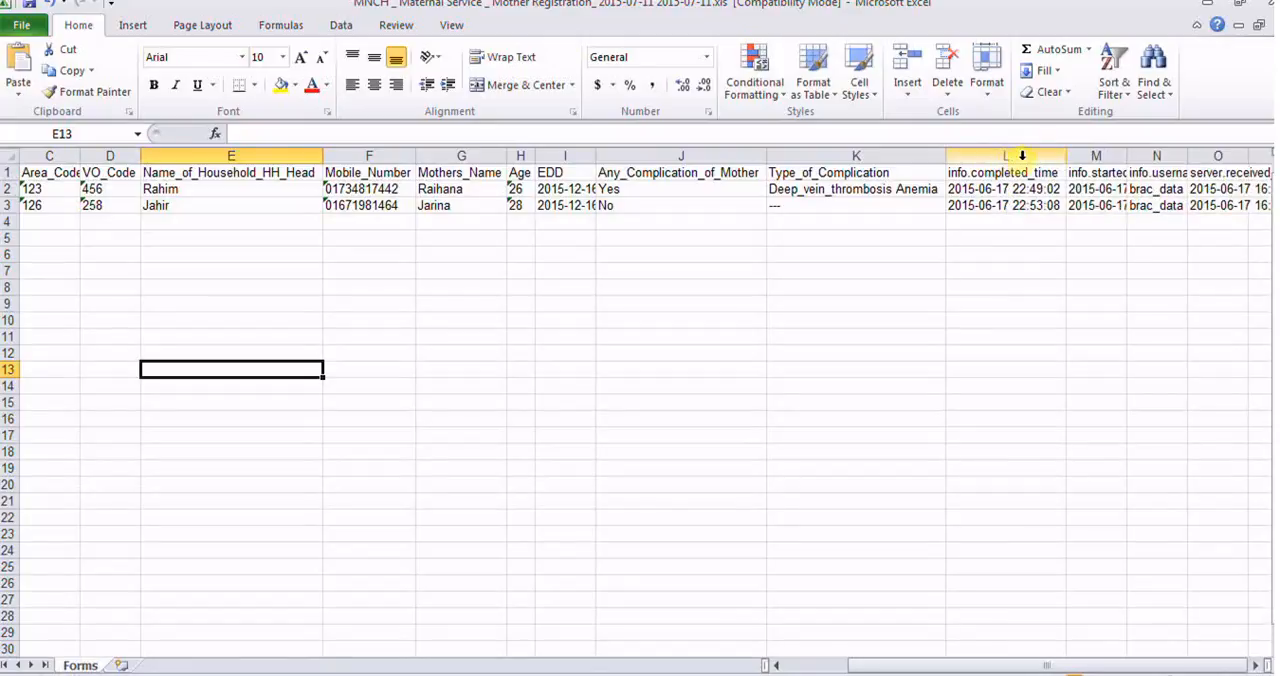
double_click(1126, 158)
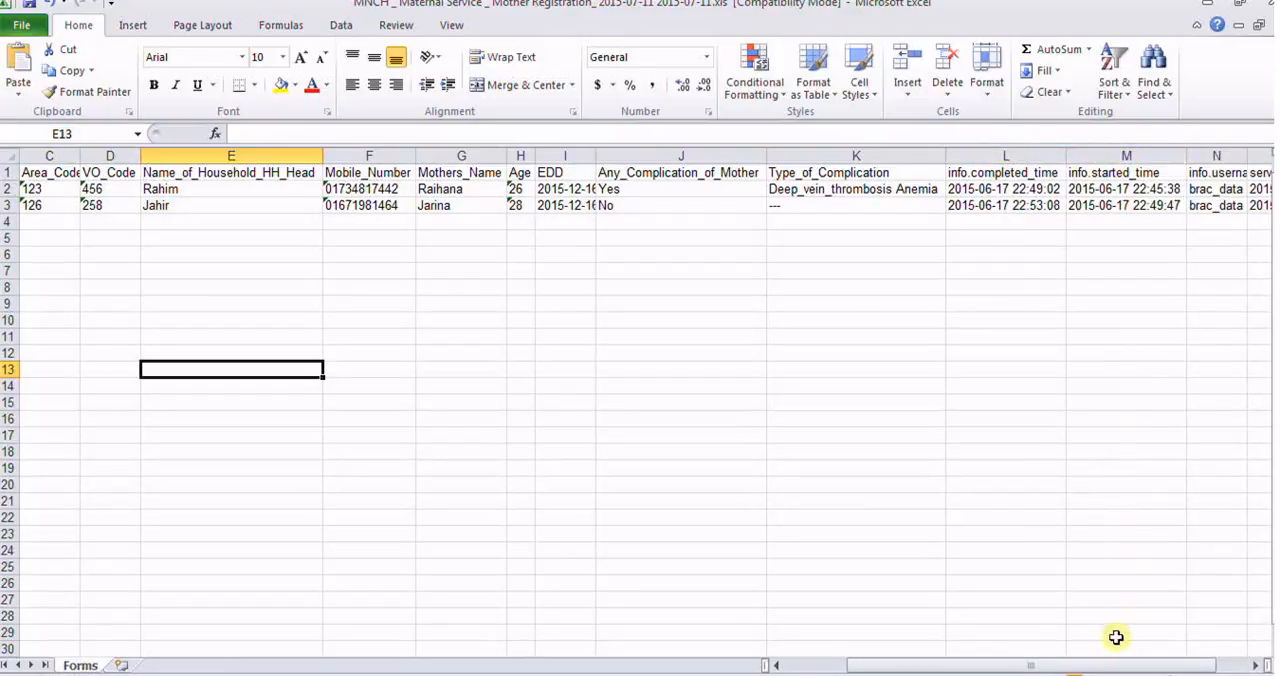
left_click_drag(1116, 668, 1118, 668)
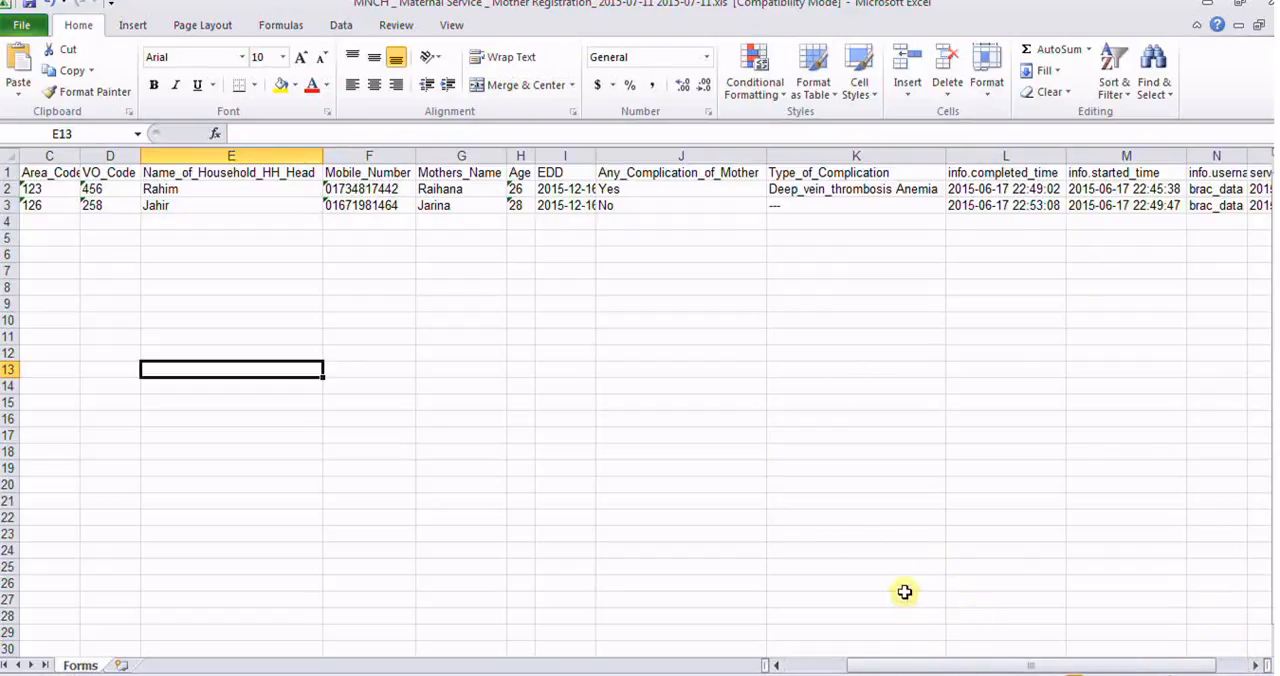
left_click_drag(895, 668, 957, 668)
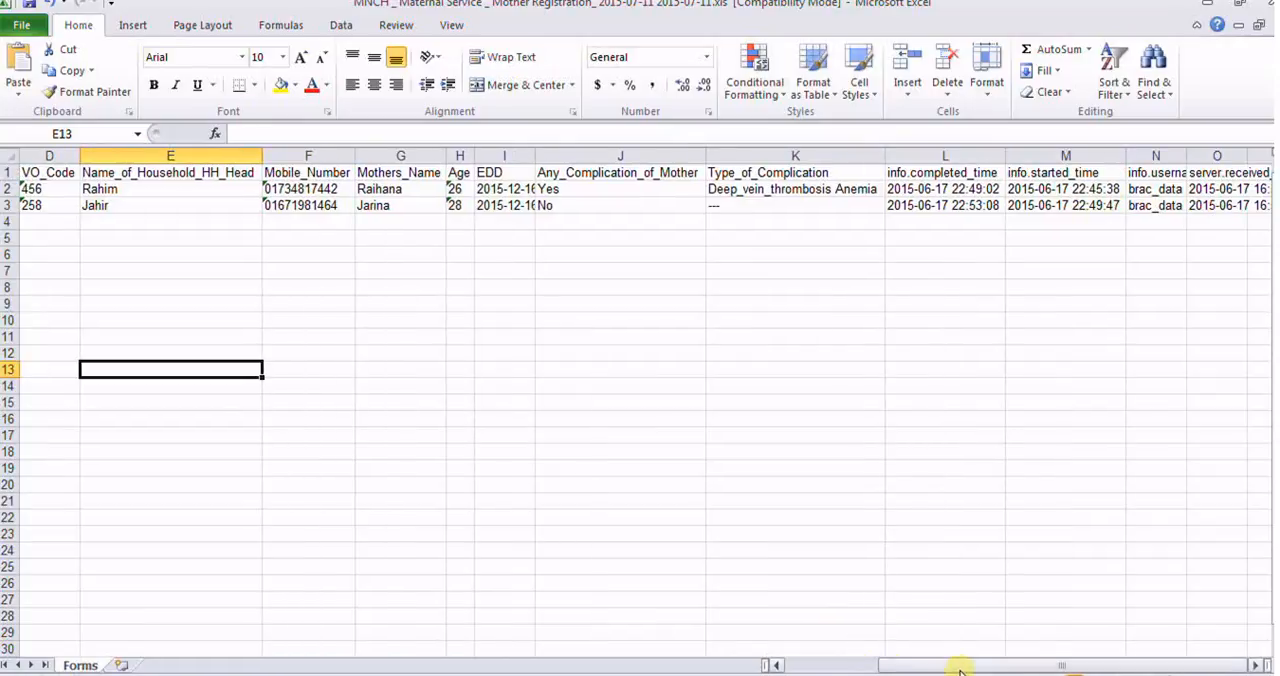
double_click(1187, 155)
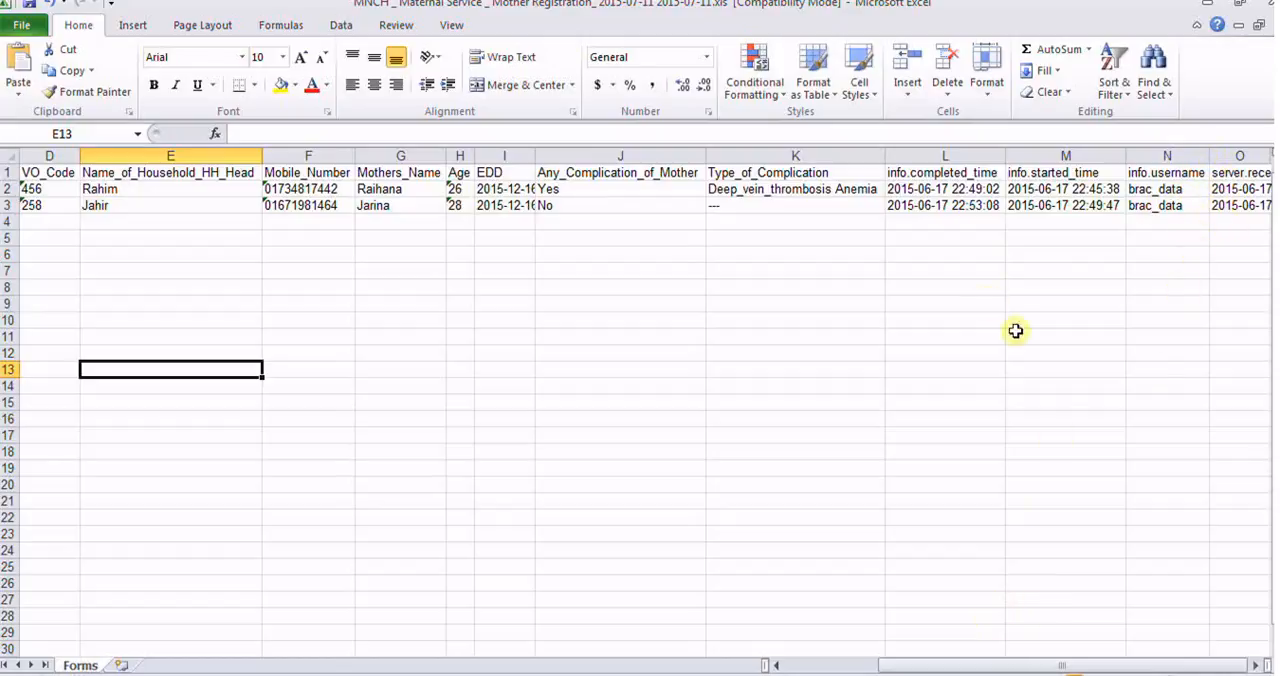
Step: Examine the form IDs of both exported records and look through the remaining columns up to the submission times and username
left_click_drag(1074, 663, 972, 665)
left_click(190, 675)
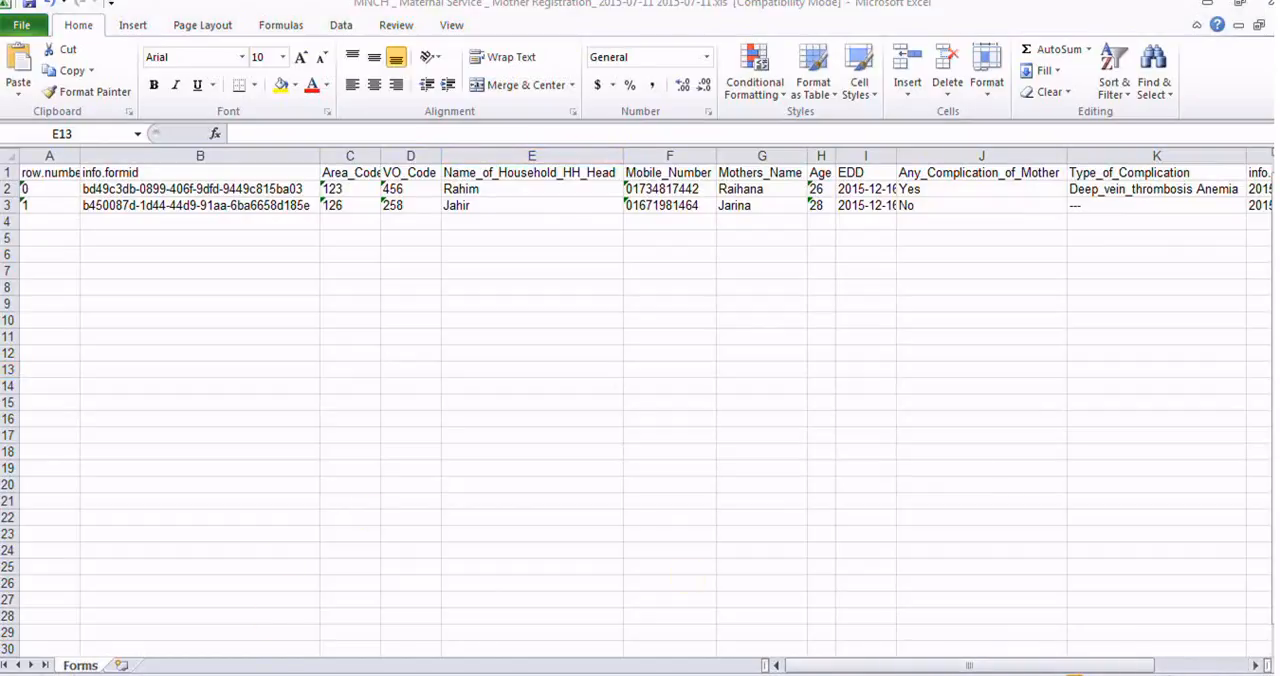
left_click(859, 395)
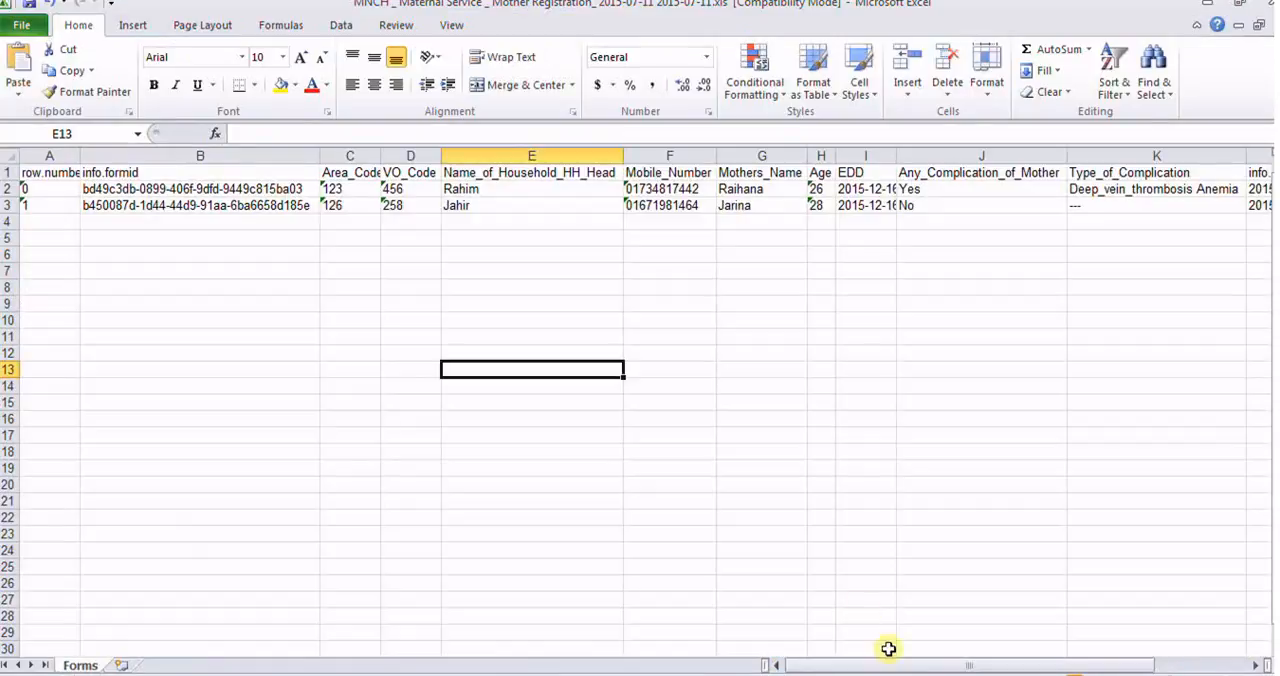
left_click_drag(924, 668, 895, 670)
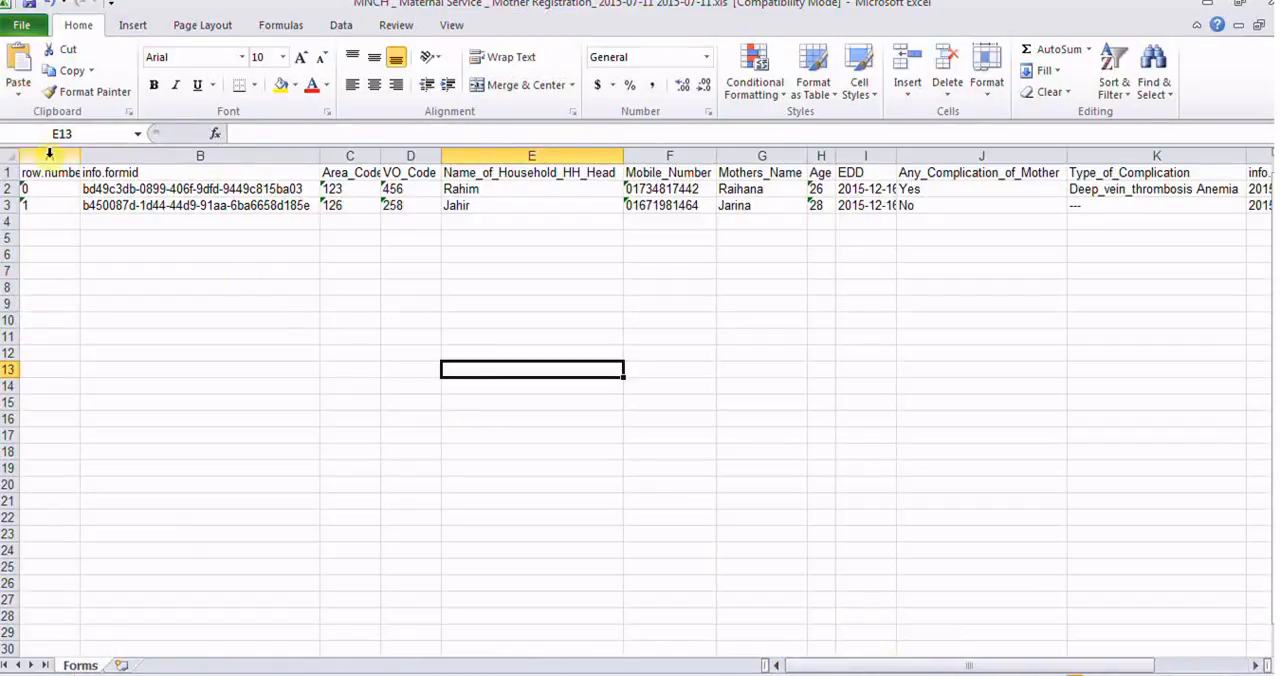
left_click(160, 189)
left_click(176, 205)
left_click(175, 188)
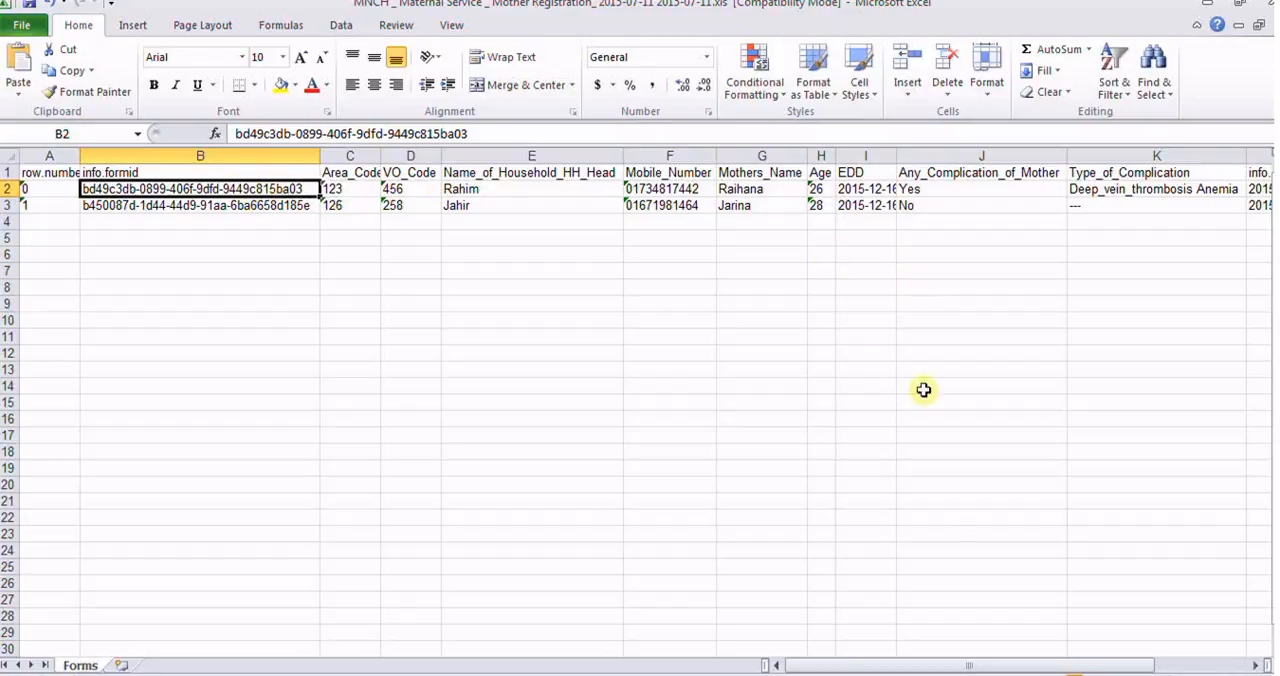
left_click_drag(975, 670, 1082, 668)
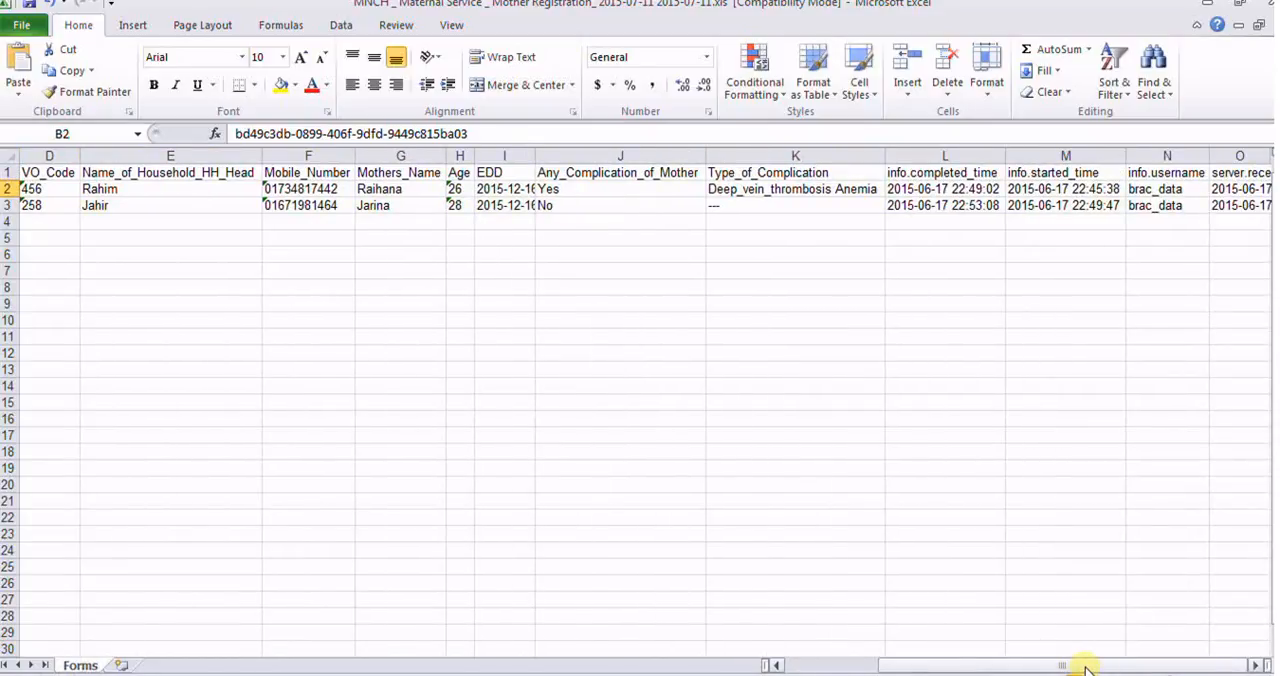
left_click_drag(1063, 669, 983, 668)
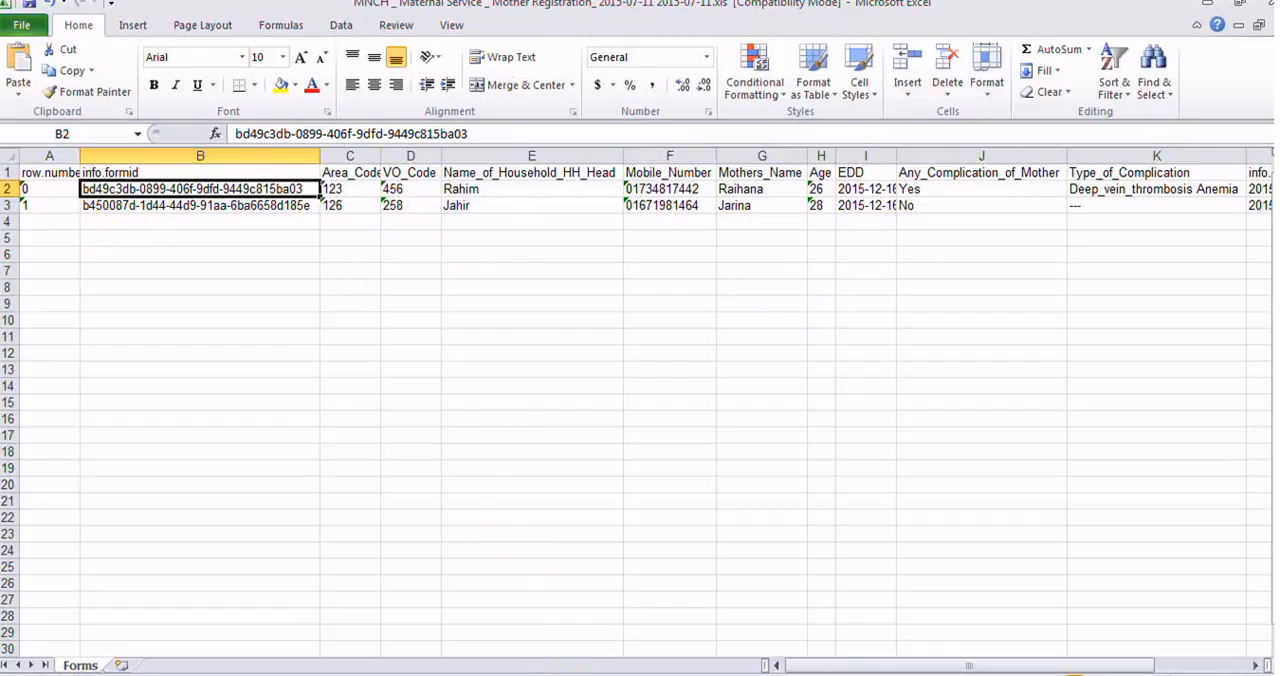
Step: Switch to PowerPoint to view the Properties of a Database slide, and return to the CommCare HQ export page in the browser
key("alt+Tab")
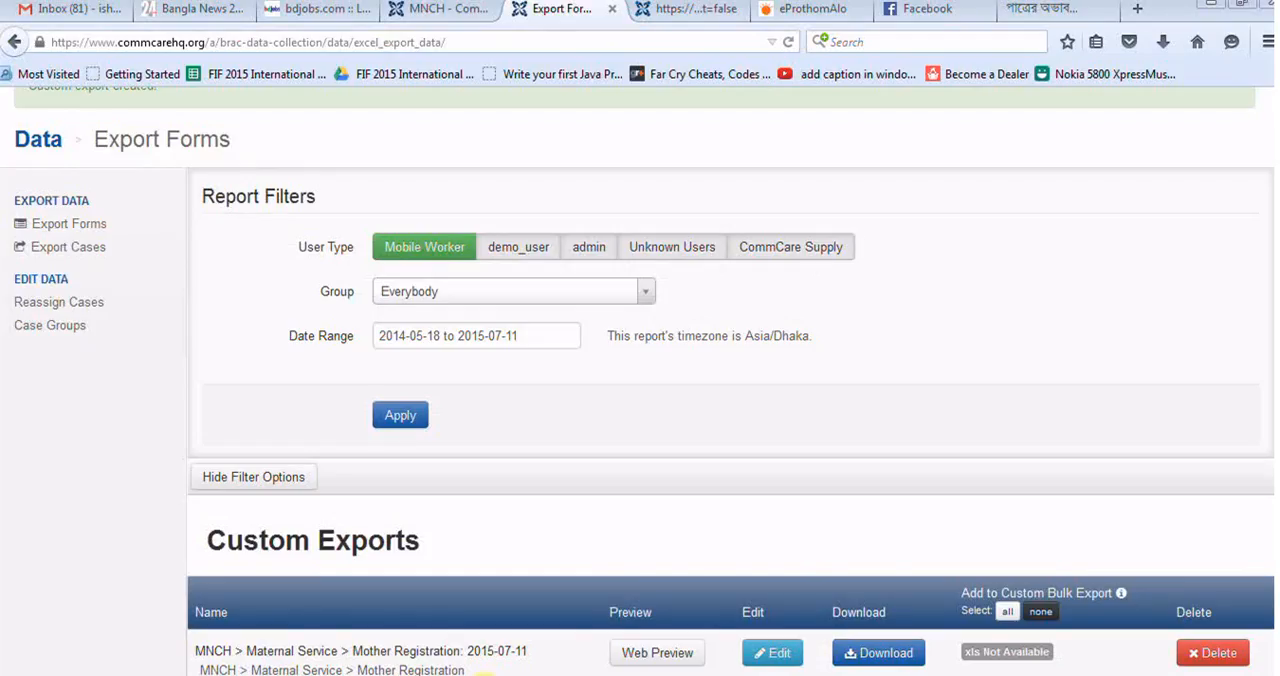
key("alt+Tab")
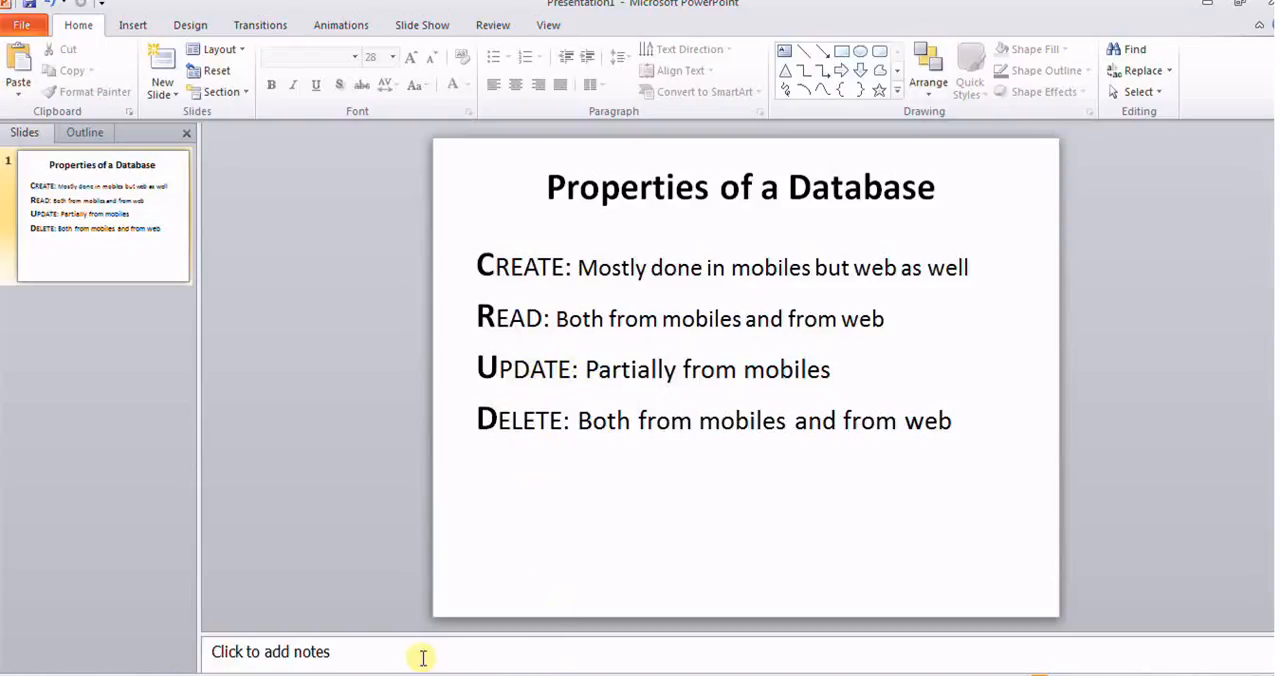
key("alt+Tab")
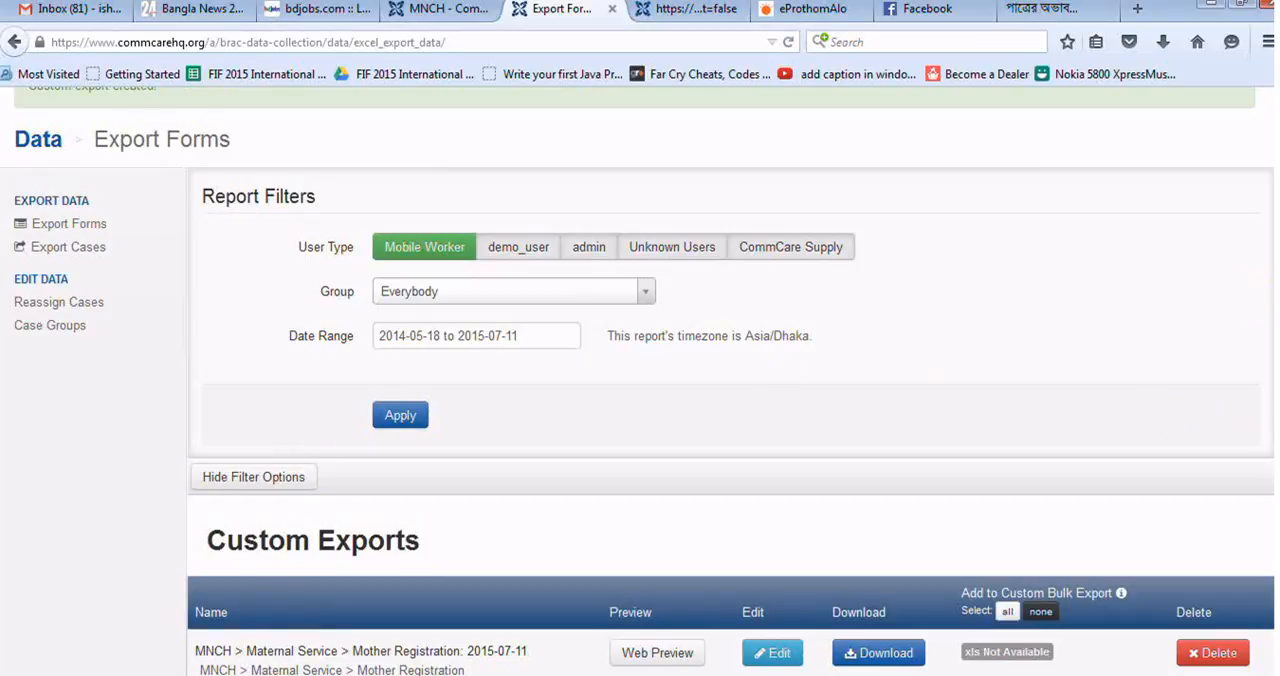
Step: Go to the project dashboard and open the full list of project reports
scroll(640, 380, "up", 2)
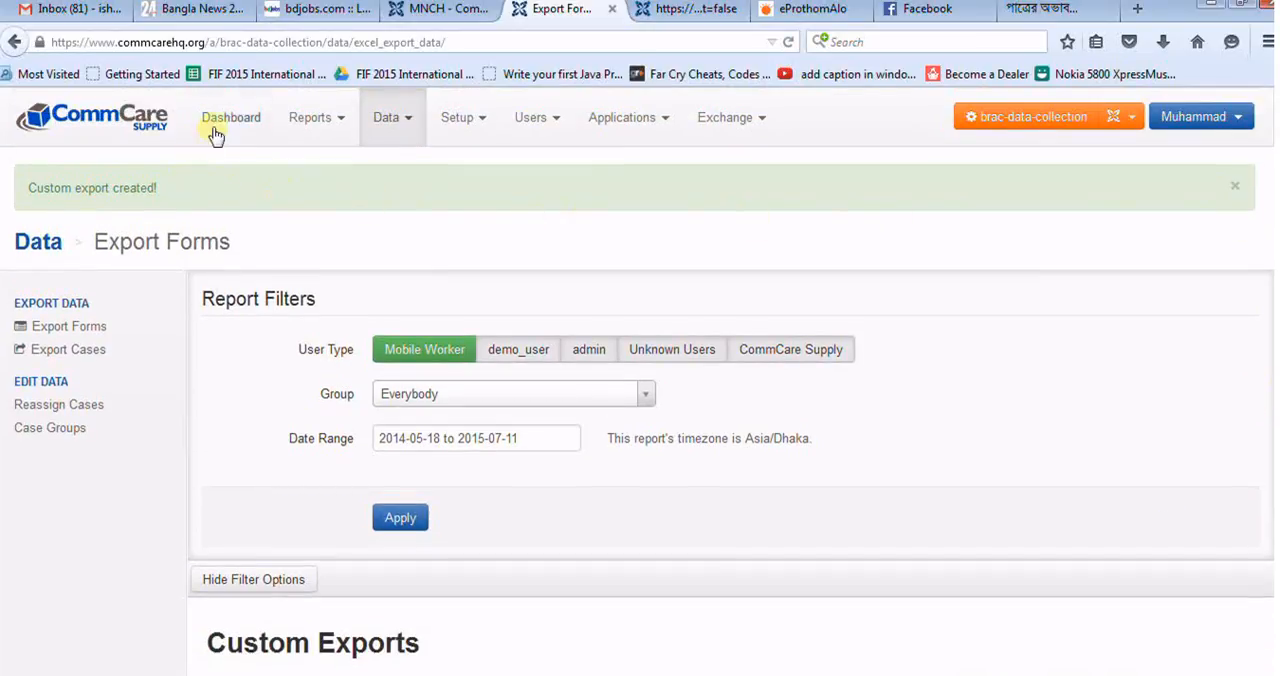
left_click(339, 122)
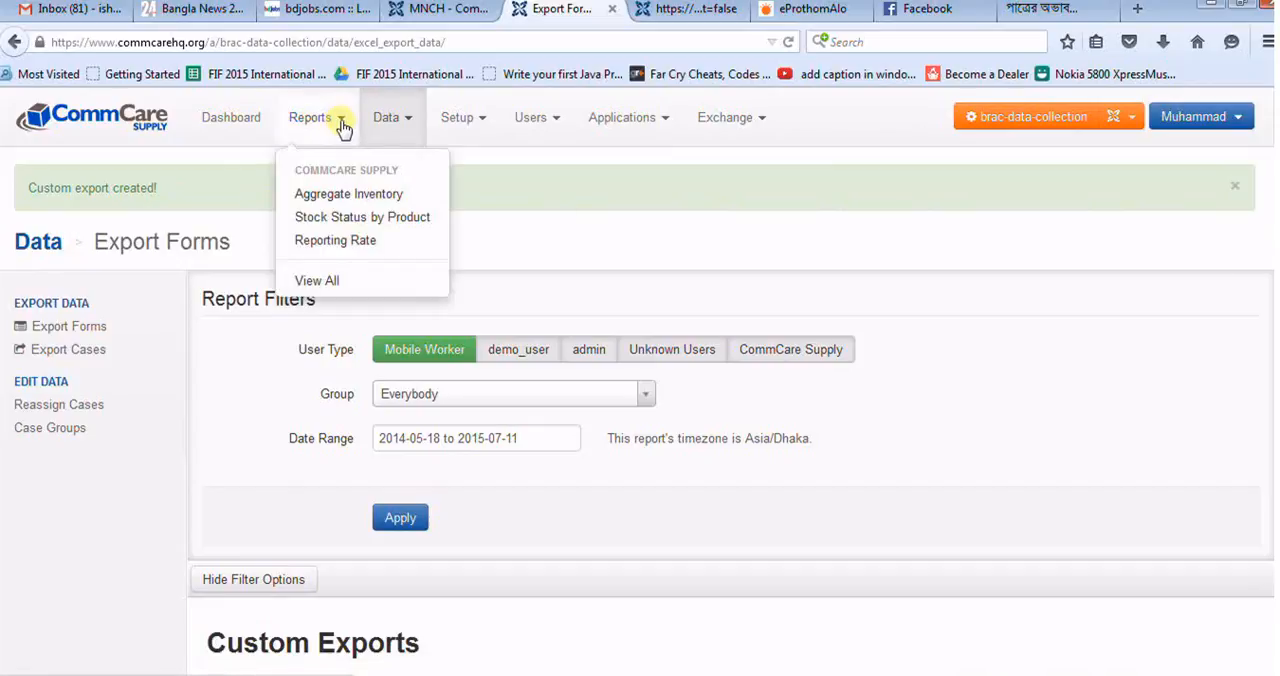
left_click(257, 121)
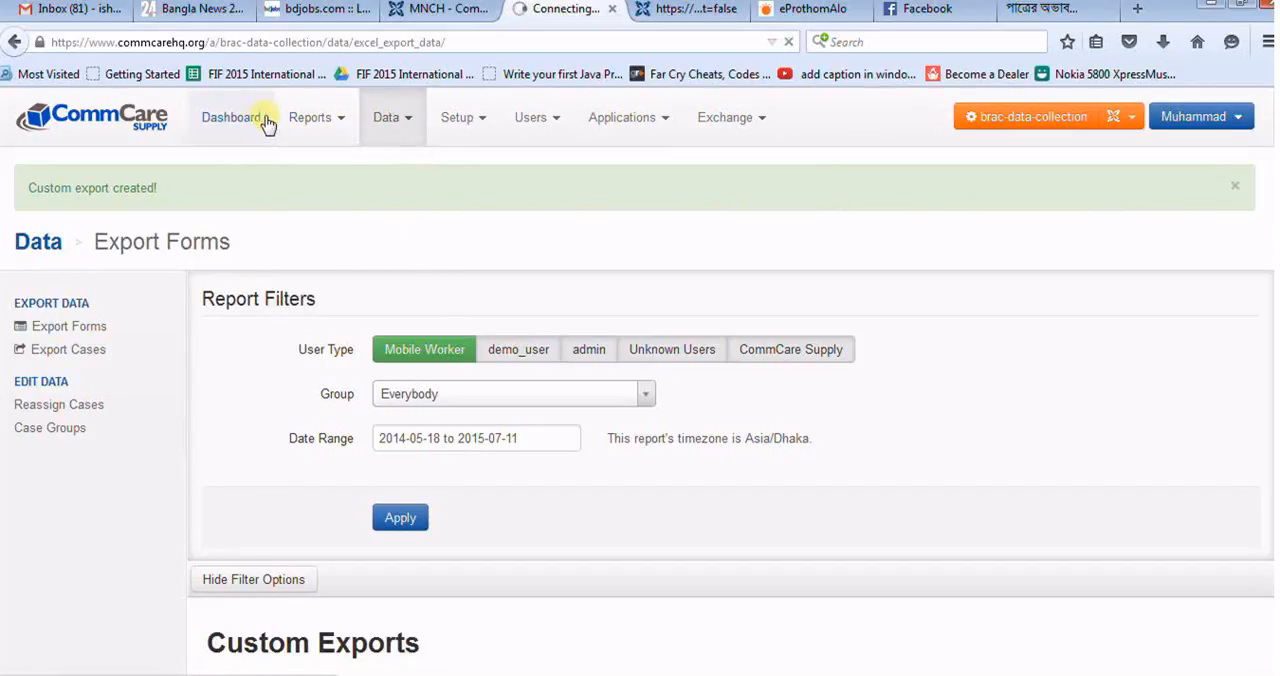
left_click(328, 122)
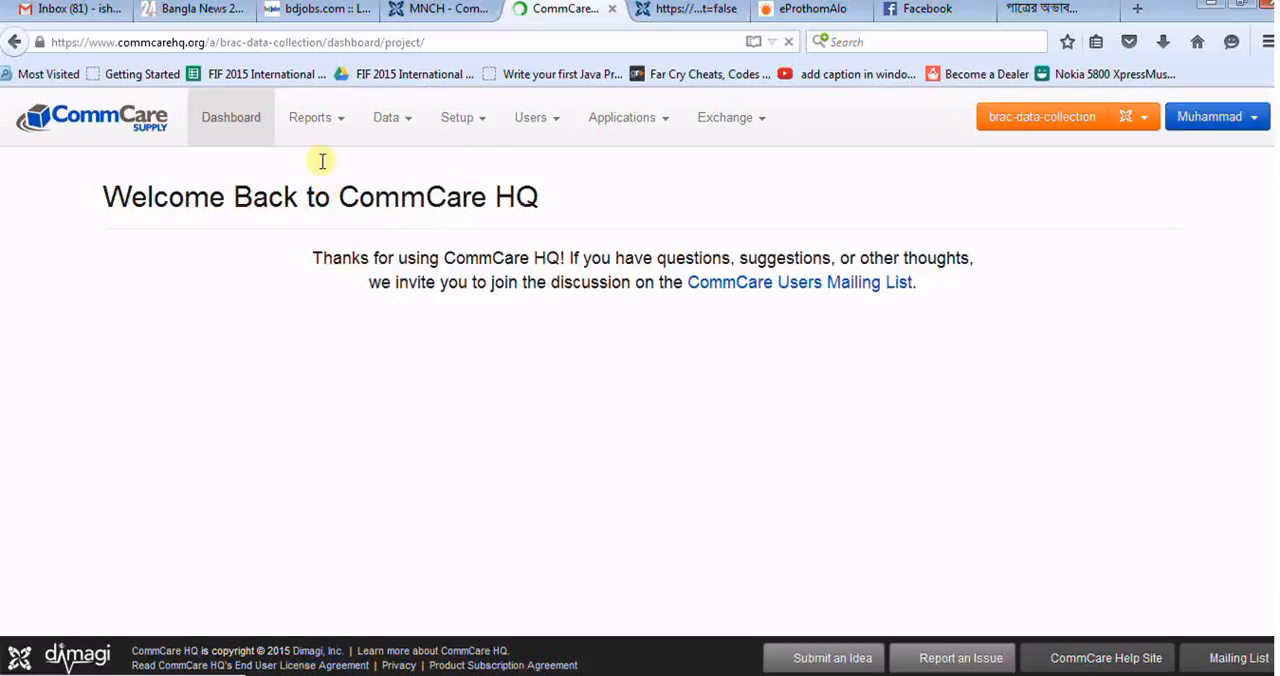
left_click(318, 124)
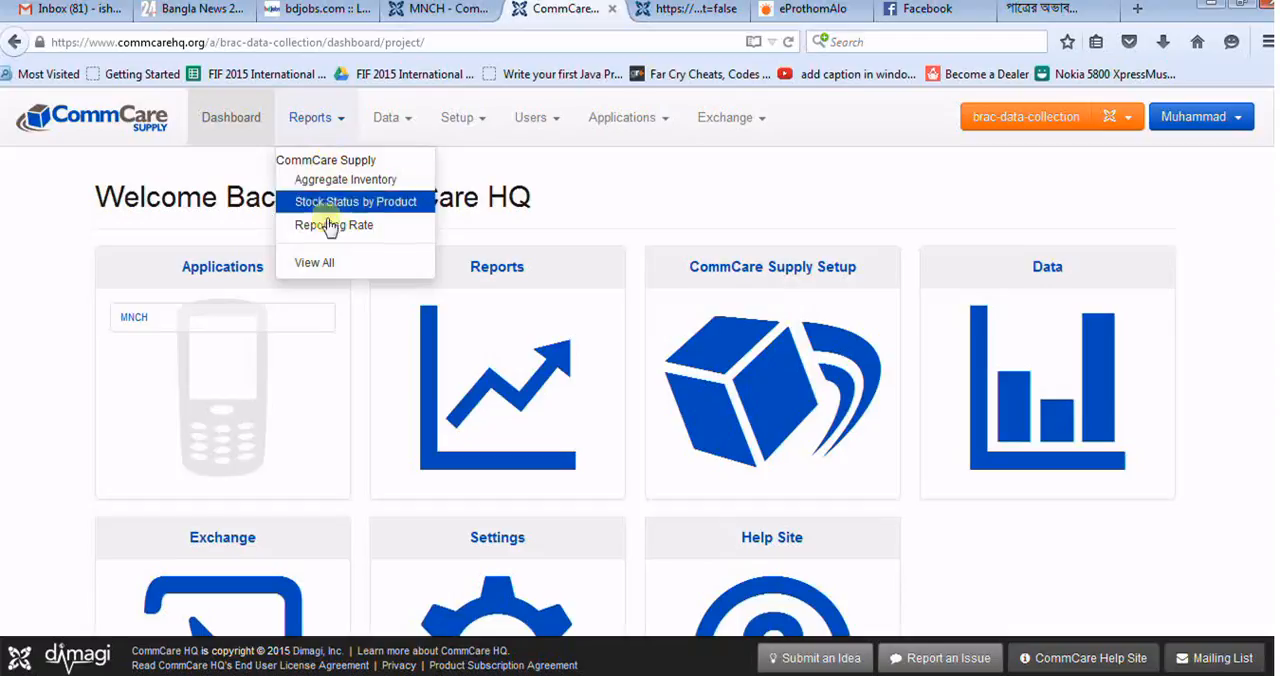
left_click(316, 262)
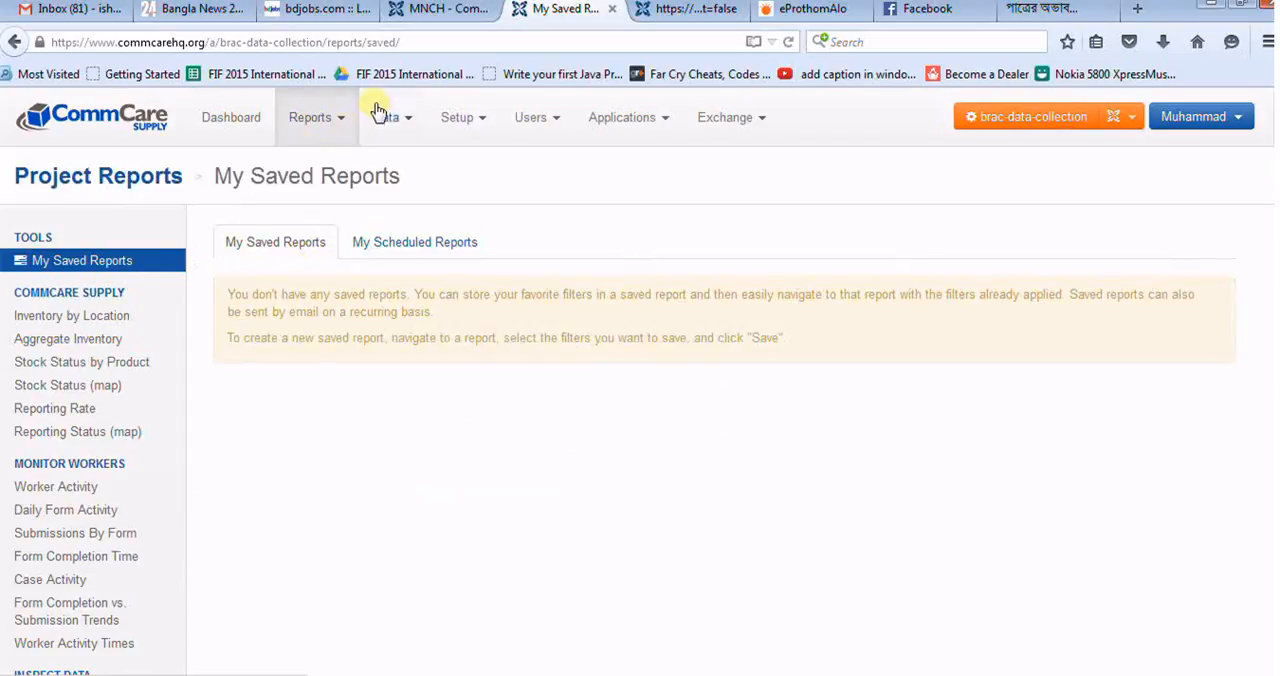
Step: Find the Inspect Data section in the project reports list and open the Submit History report
left_click(346, 119)
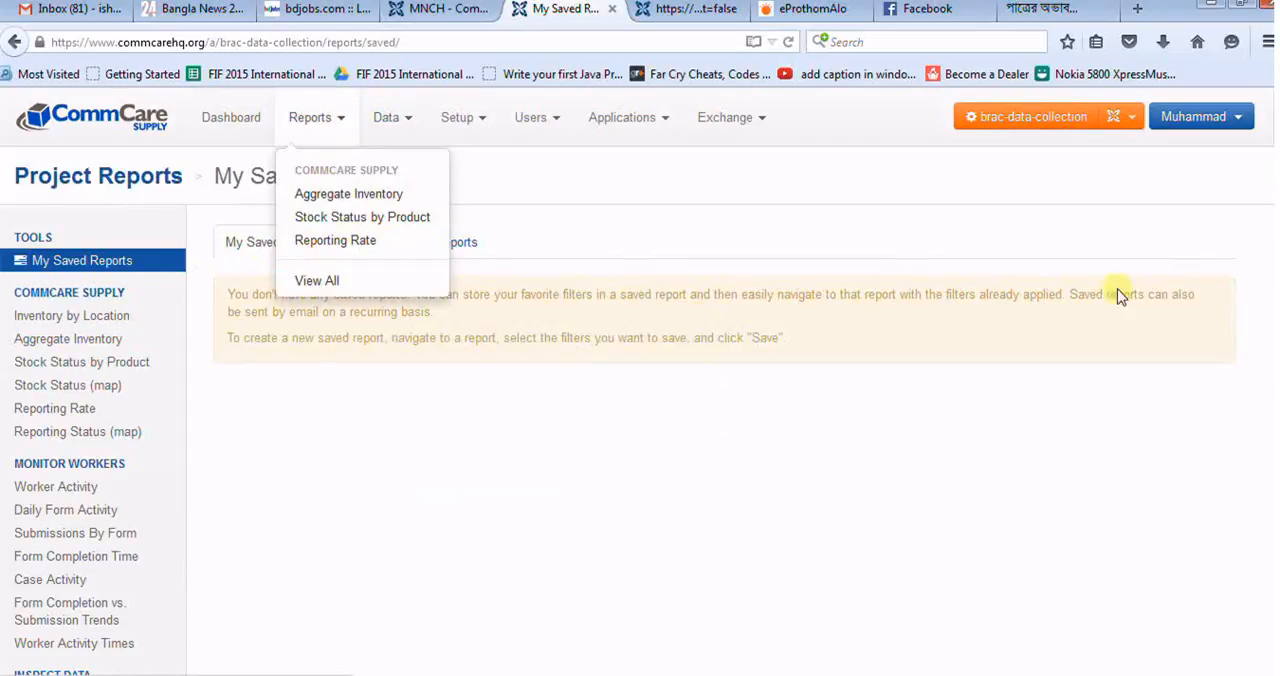
scroll(1063, 320, "down", 3)
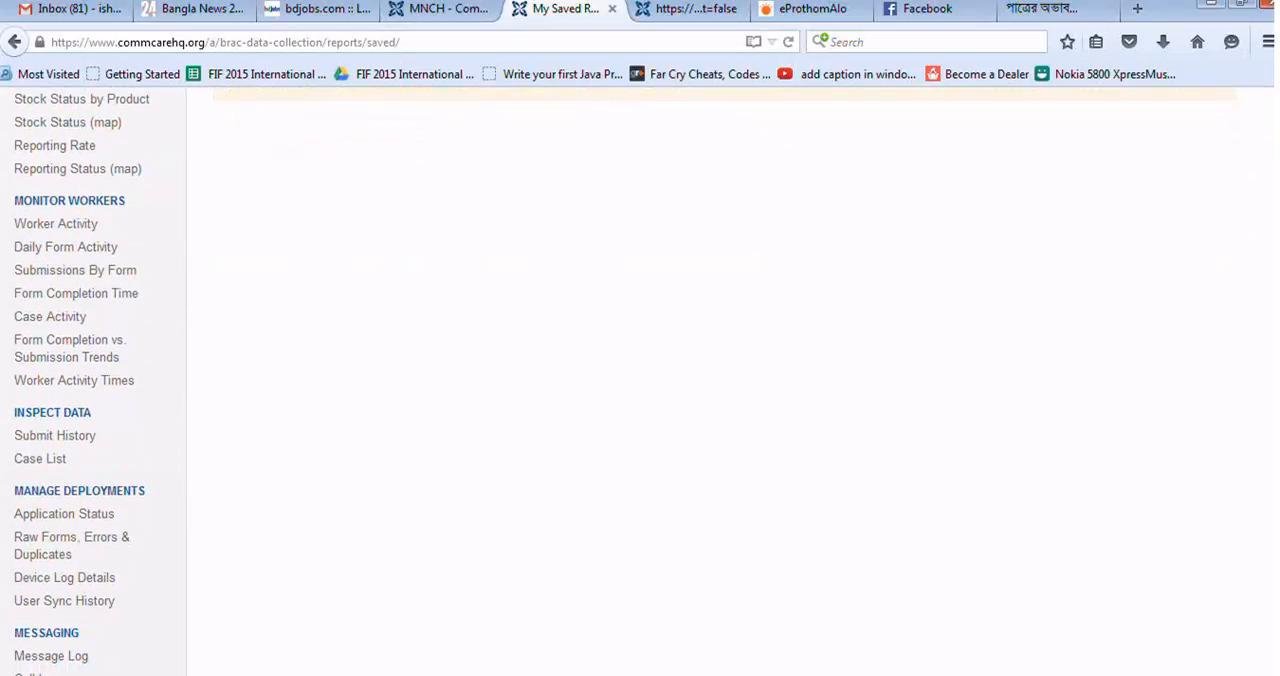
scroll(640, 380, "down", 1)
scroll(640, 380, "down", 1)
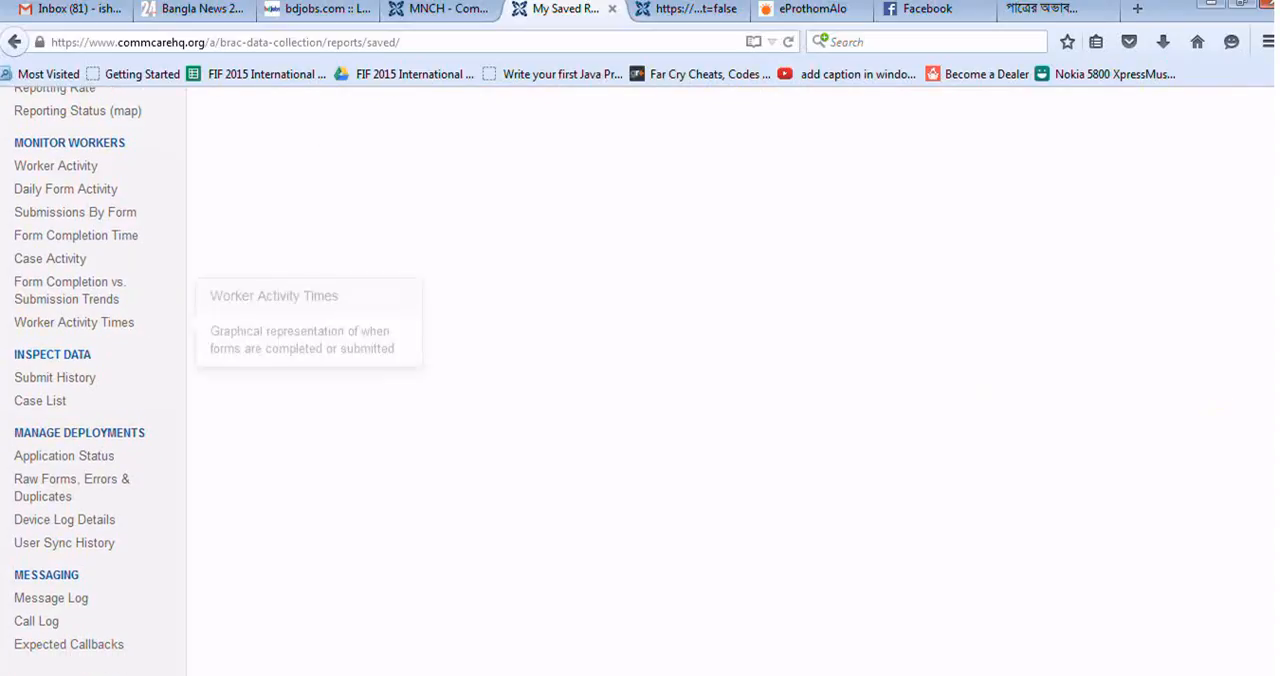
left_click(73, 381)
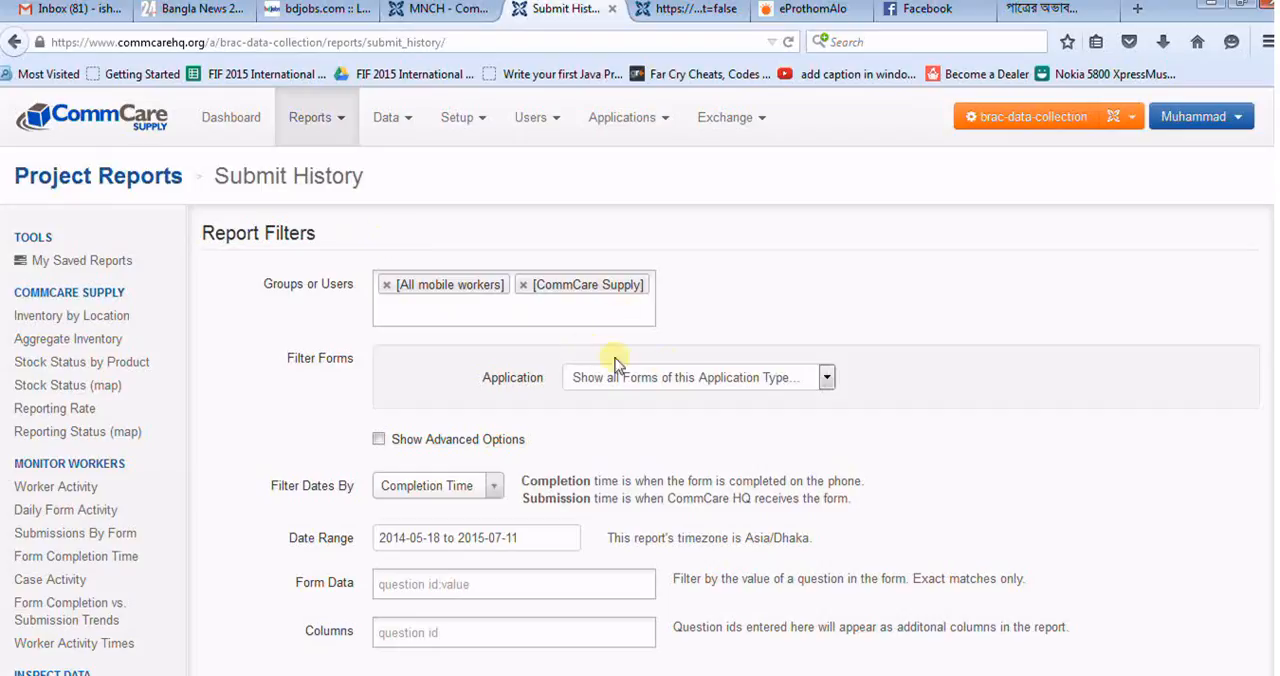
Step: Filter the Submit History report to the MNCH application's forms and generate the list of submissions
left_click(665, 384)
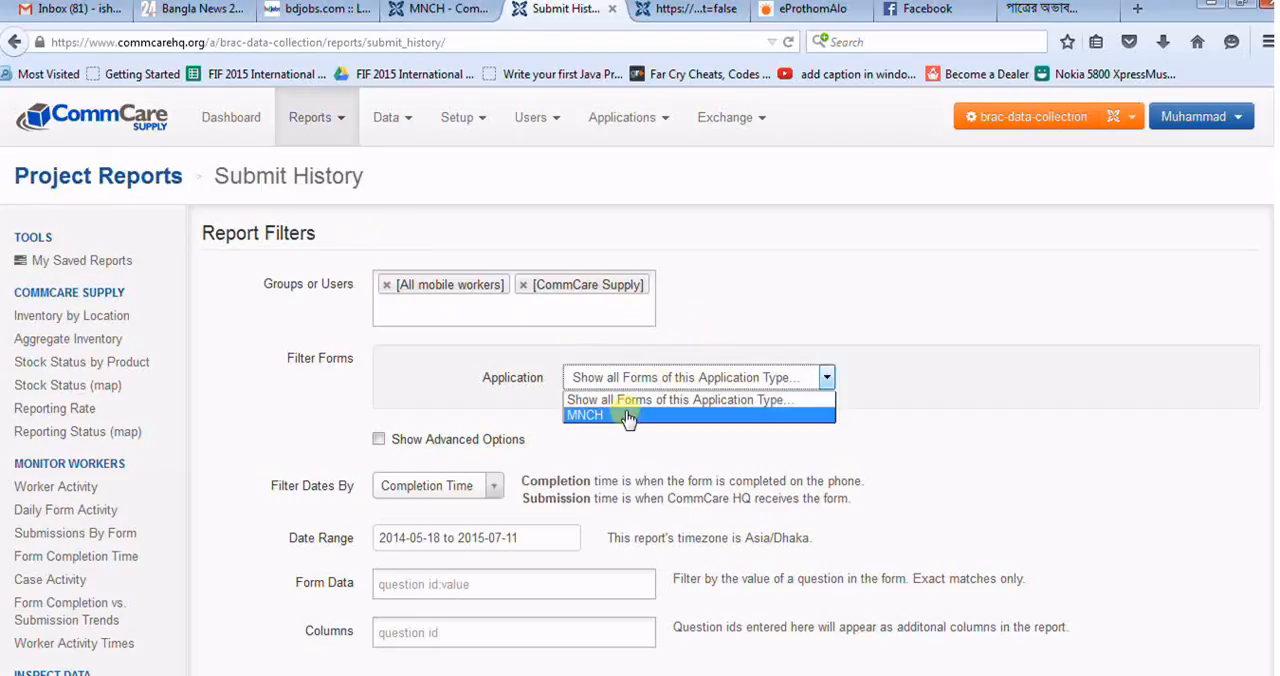
left_click(628, 415)
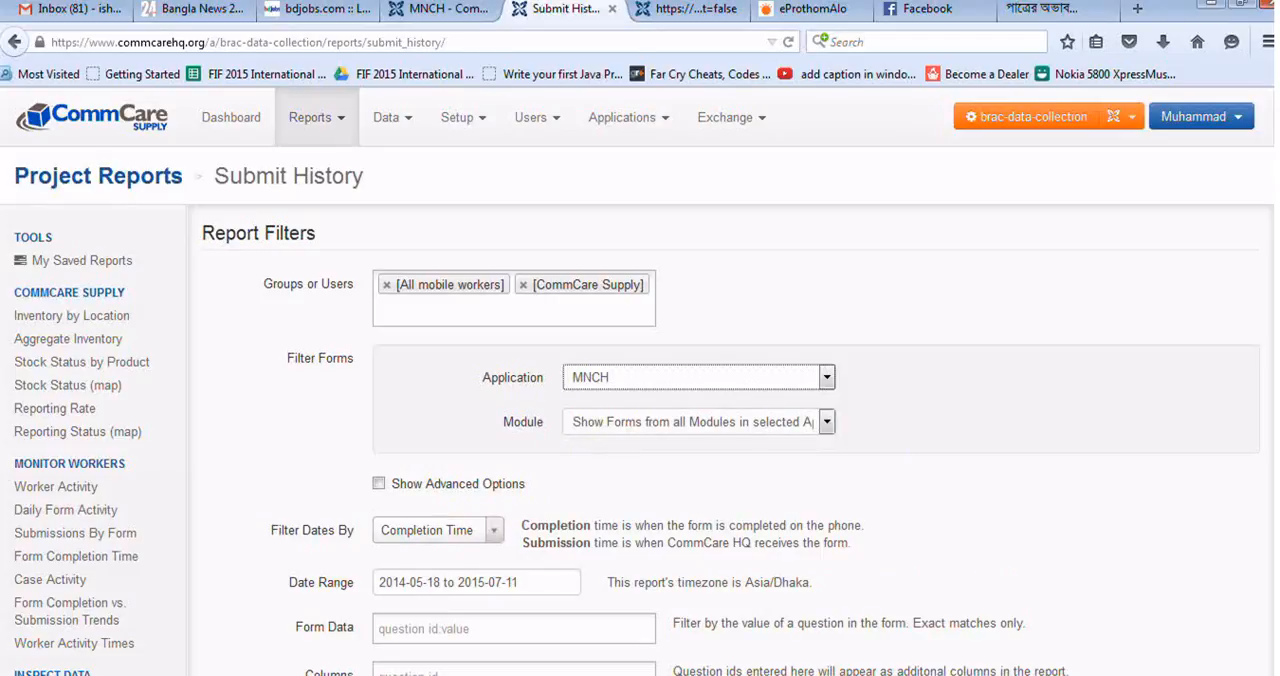
scroll(479, 352, "down", 3)
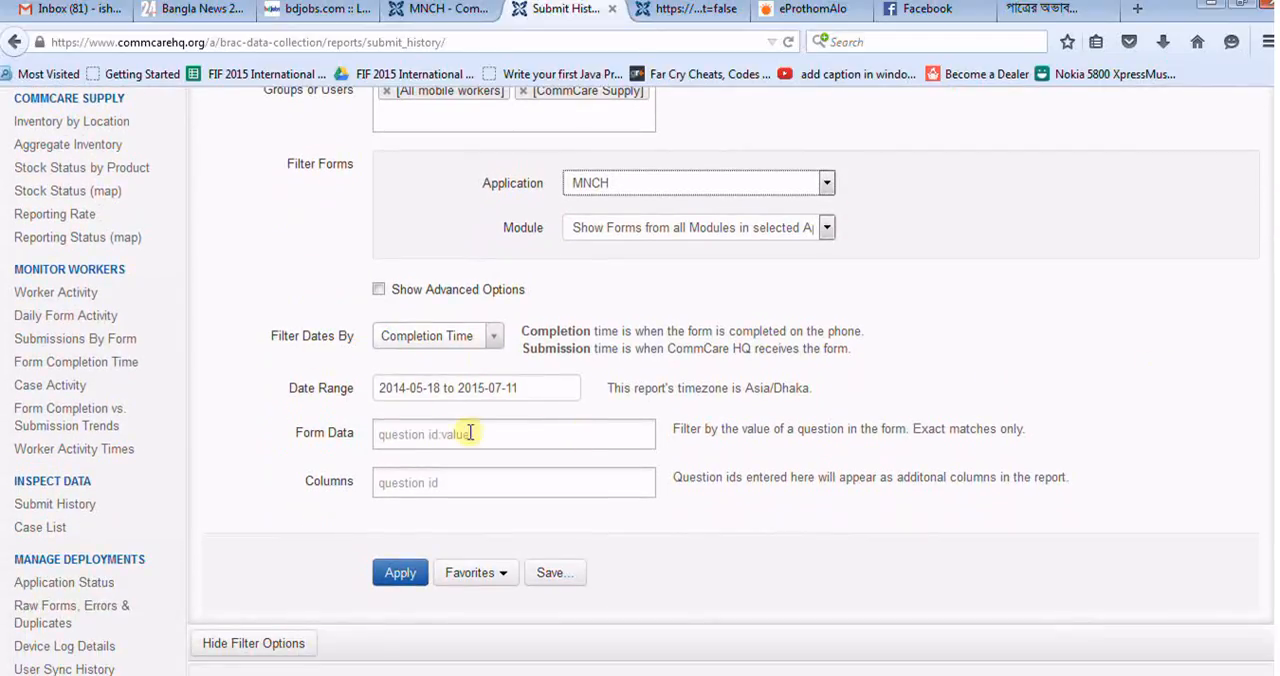
left_click(402, 572)
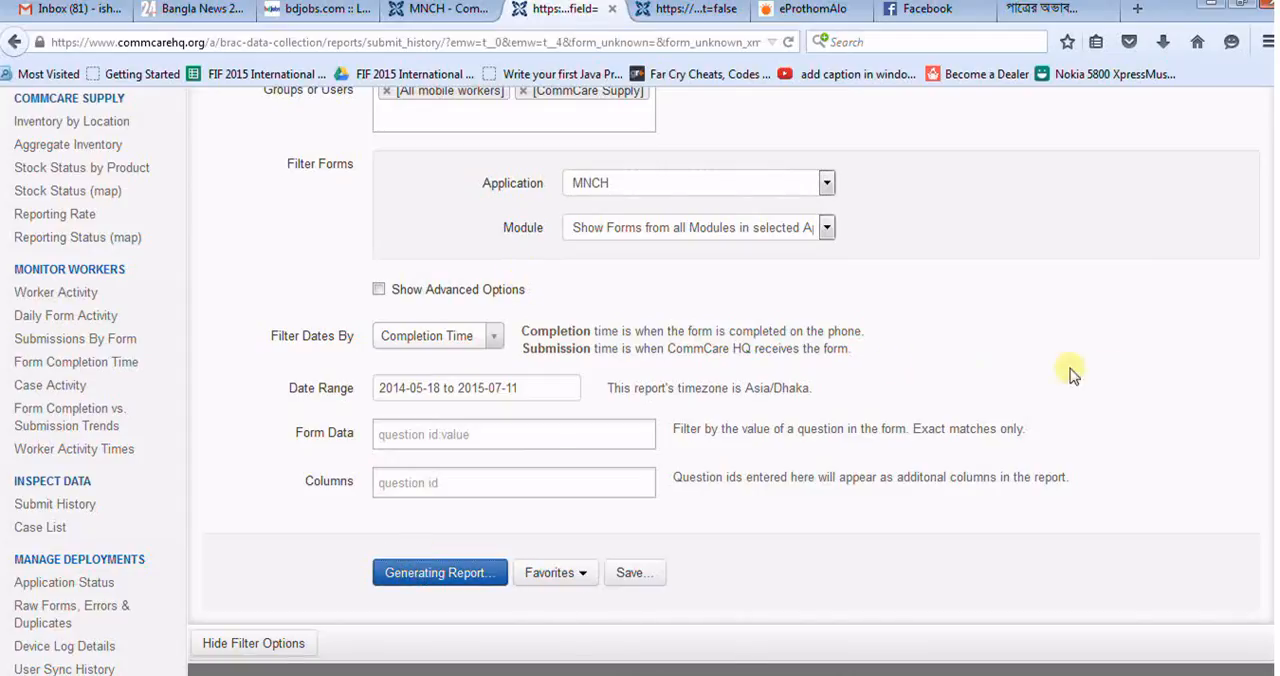
scroll(781, 367, "down", 3)
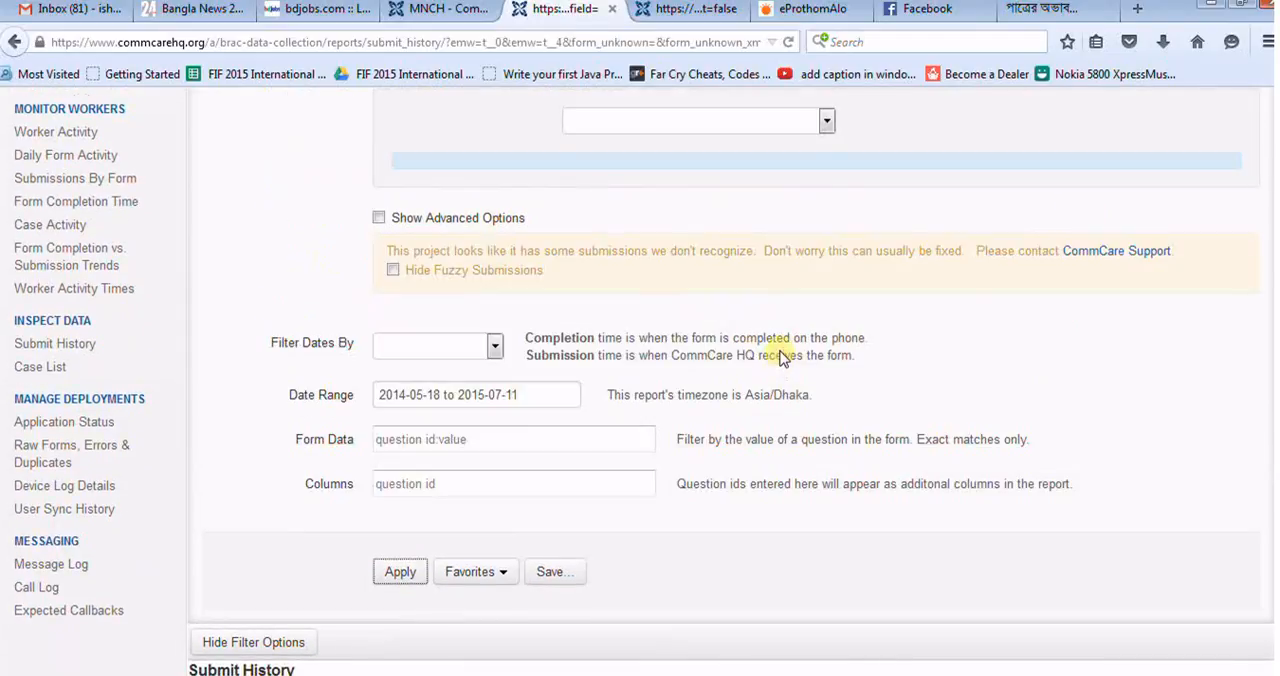
scroll(781, 357, "down", 3)
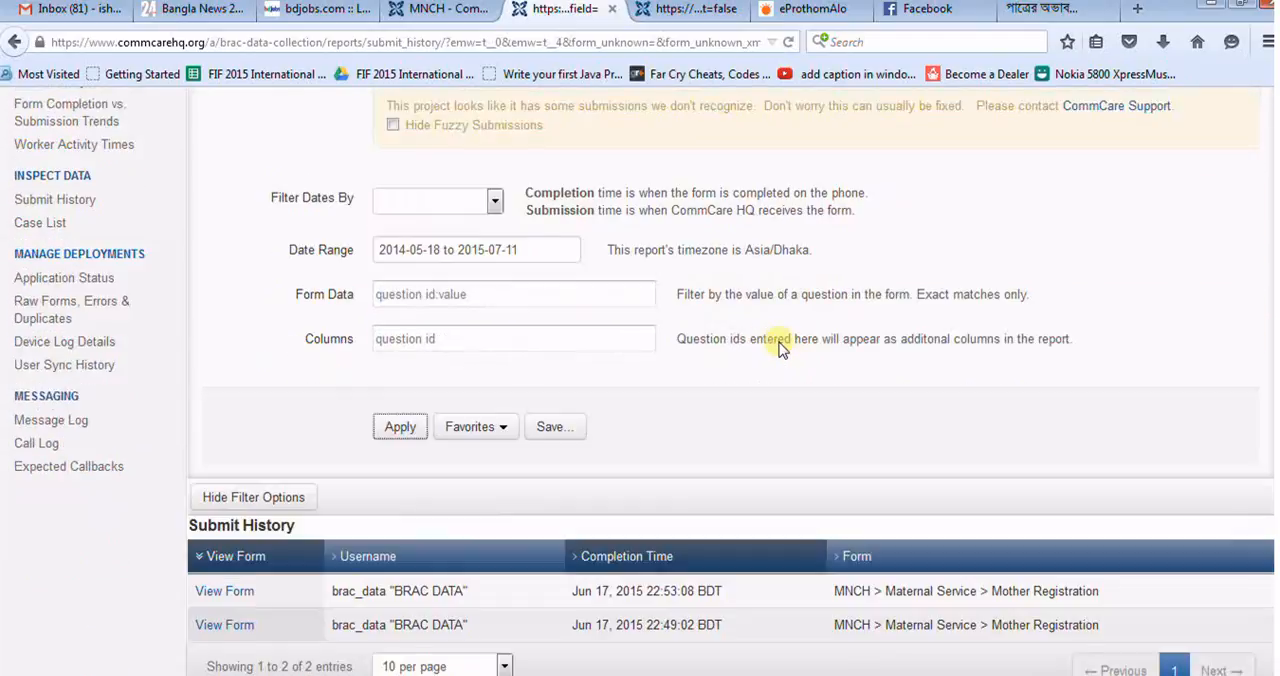
scroll(782, 349, "down", 1)
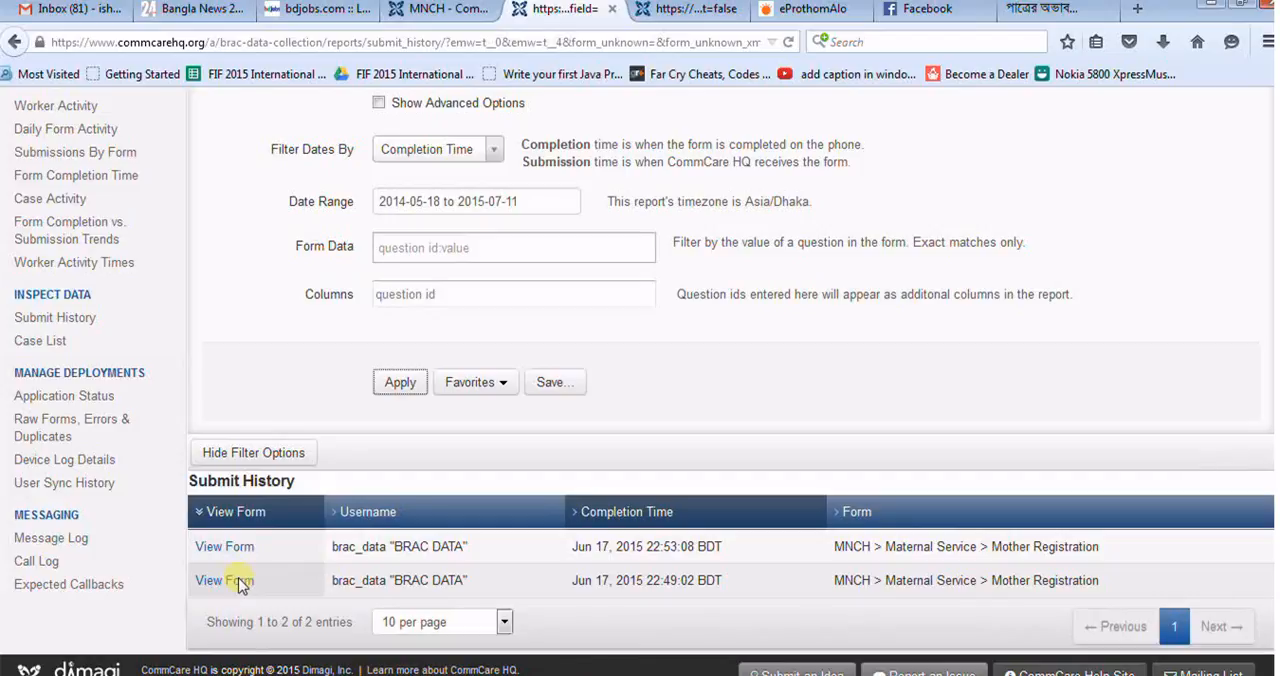
Step: Open the submission completed Jun 17, 2015 22:49:02 in a new browser tab and compare its responses with the exported Excel sheet
right_click(240, 590)
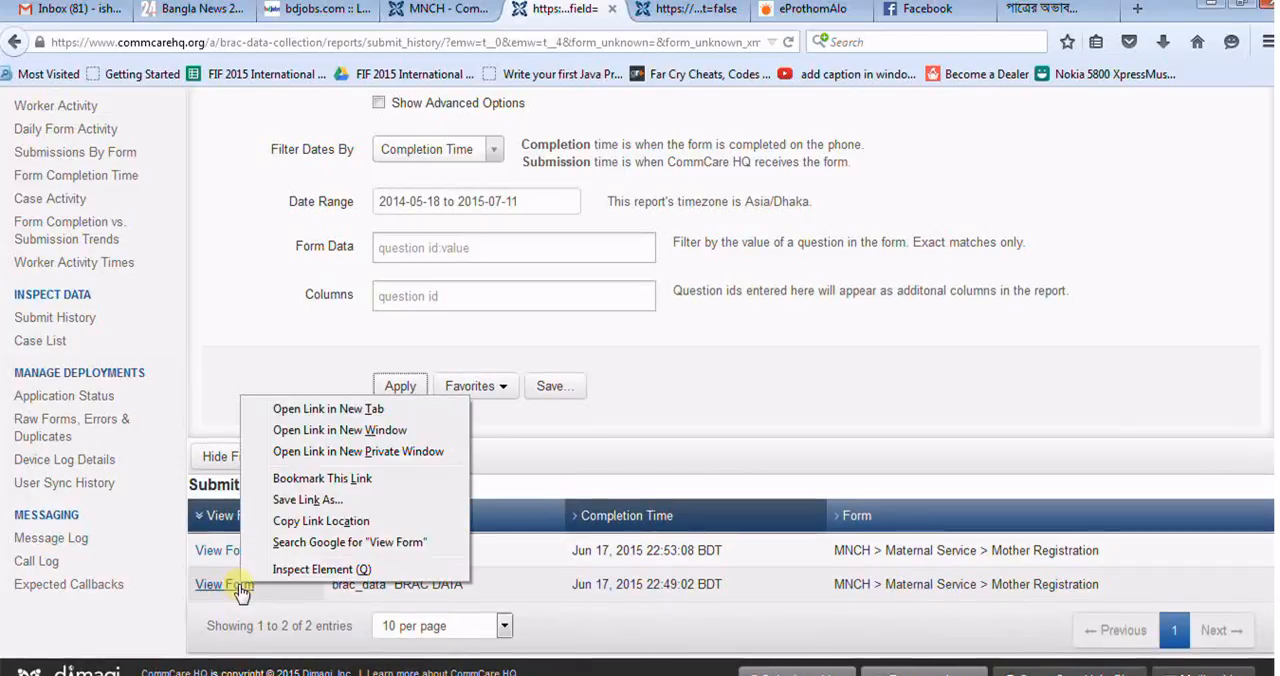
left_click(333, 412)
left_click(605, 10)
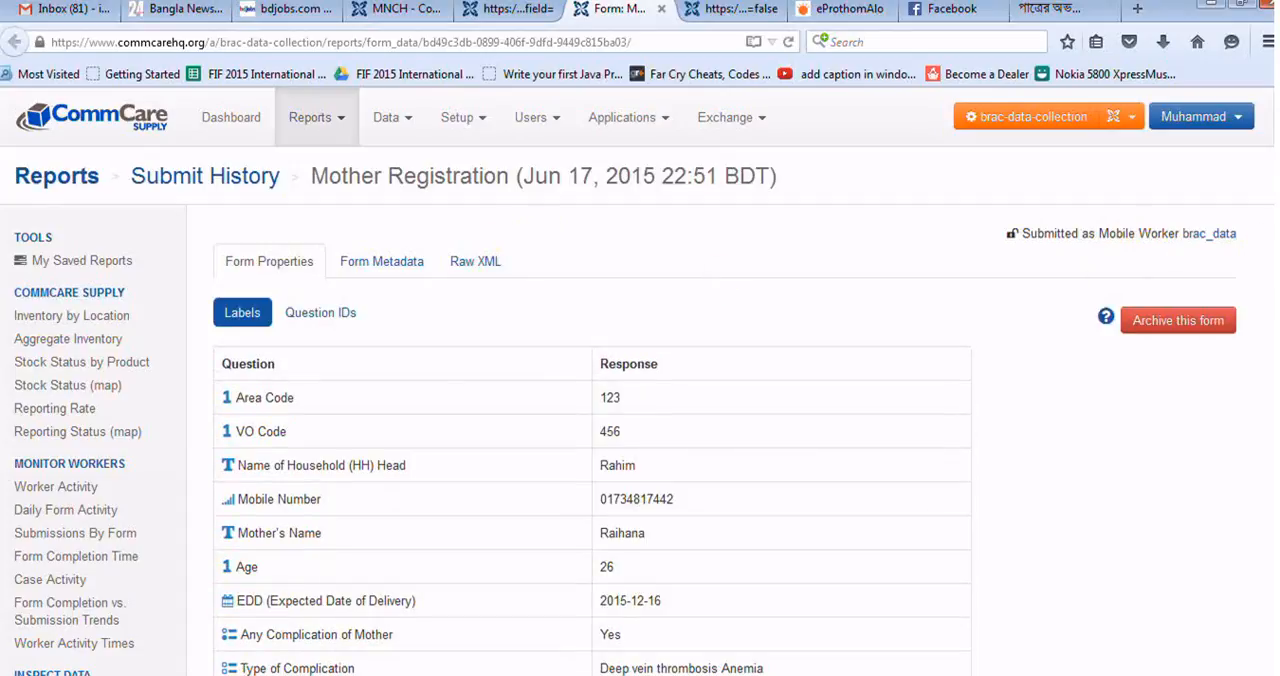
scroll(640, 380, "down", 3)
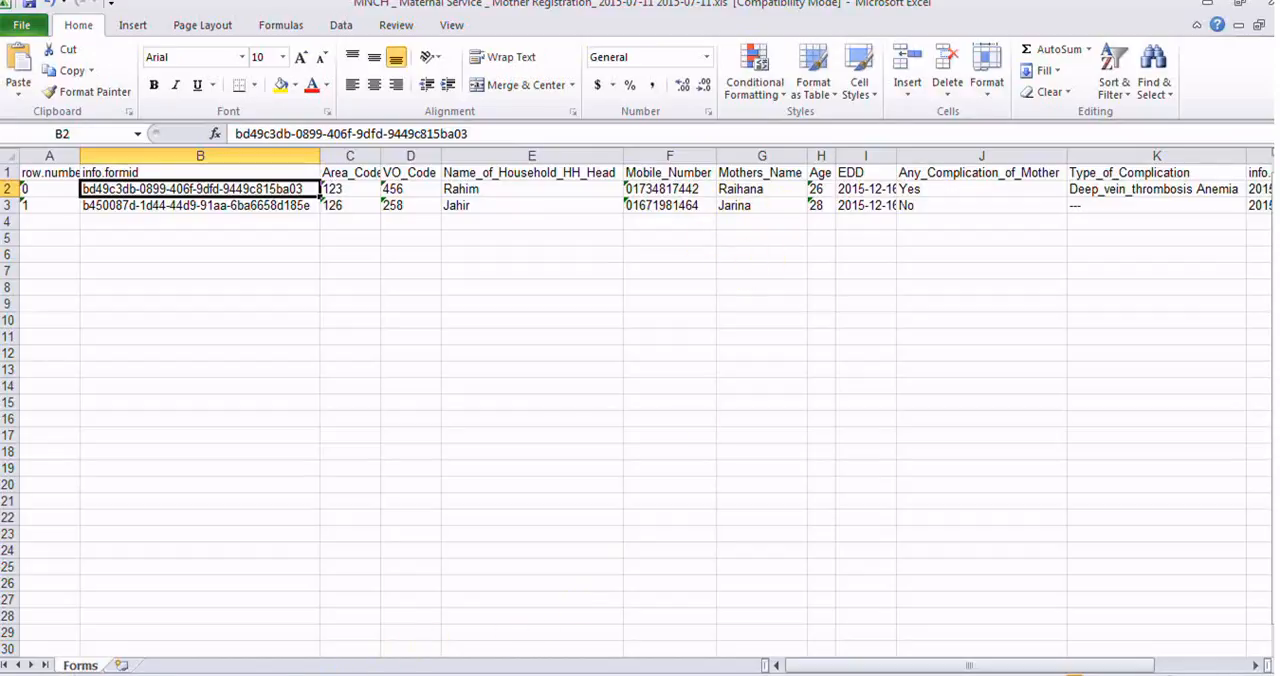
left_click(370, 674)
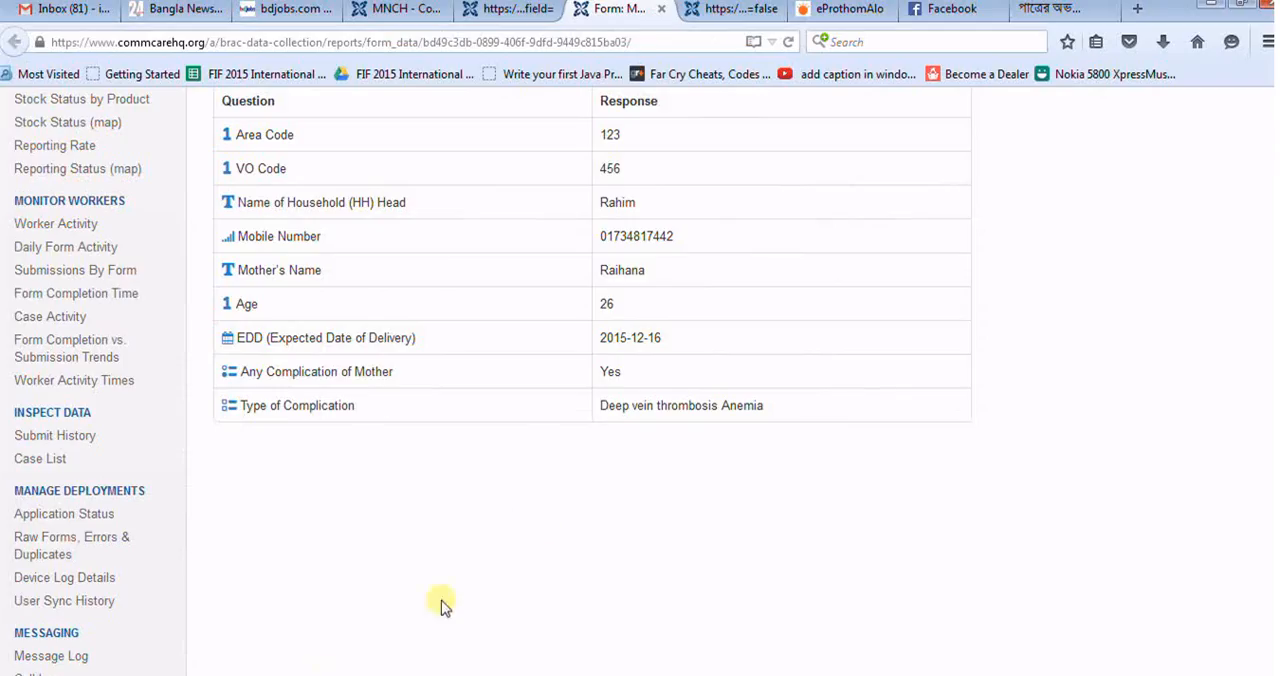
Step: Archive the opened Mother Registration form and regenerate the Submit History report
scroll(1260, 393, "up", 5)
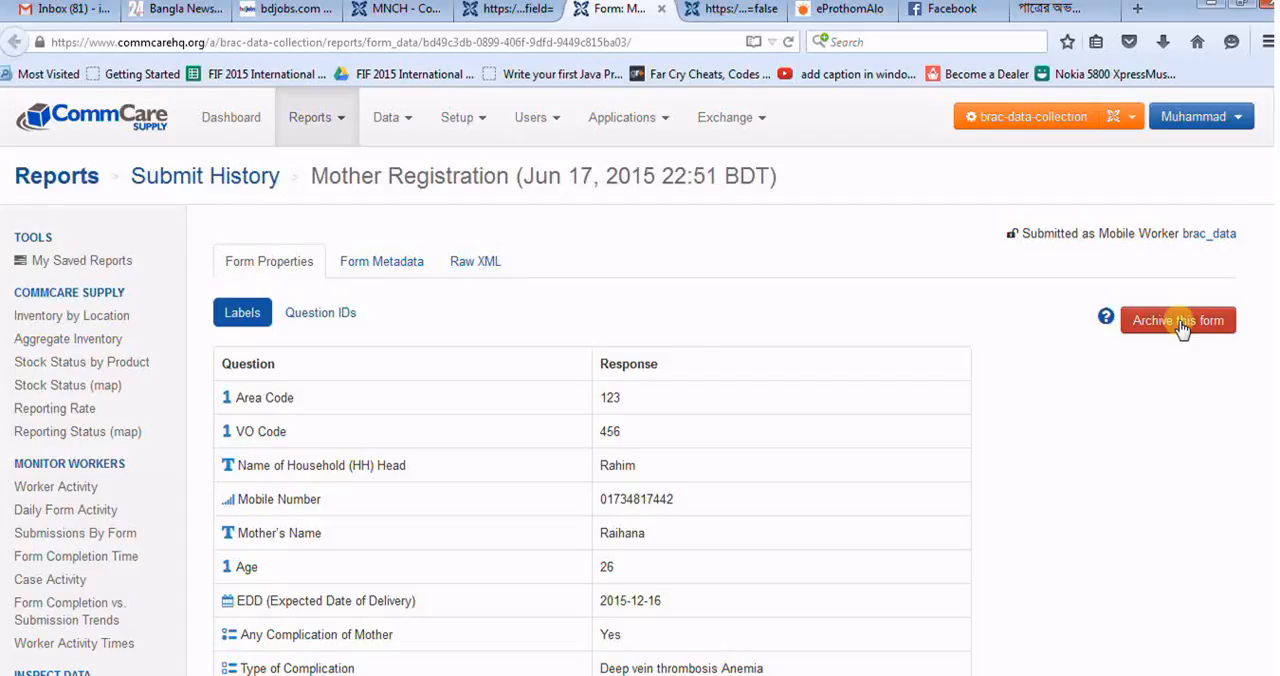
left_click(1181, 325)
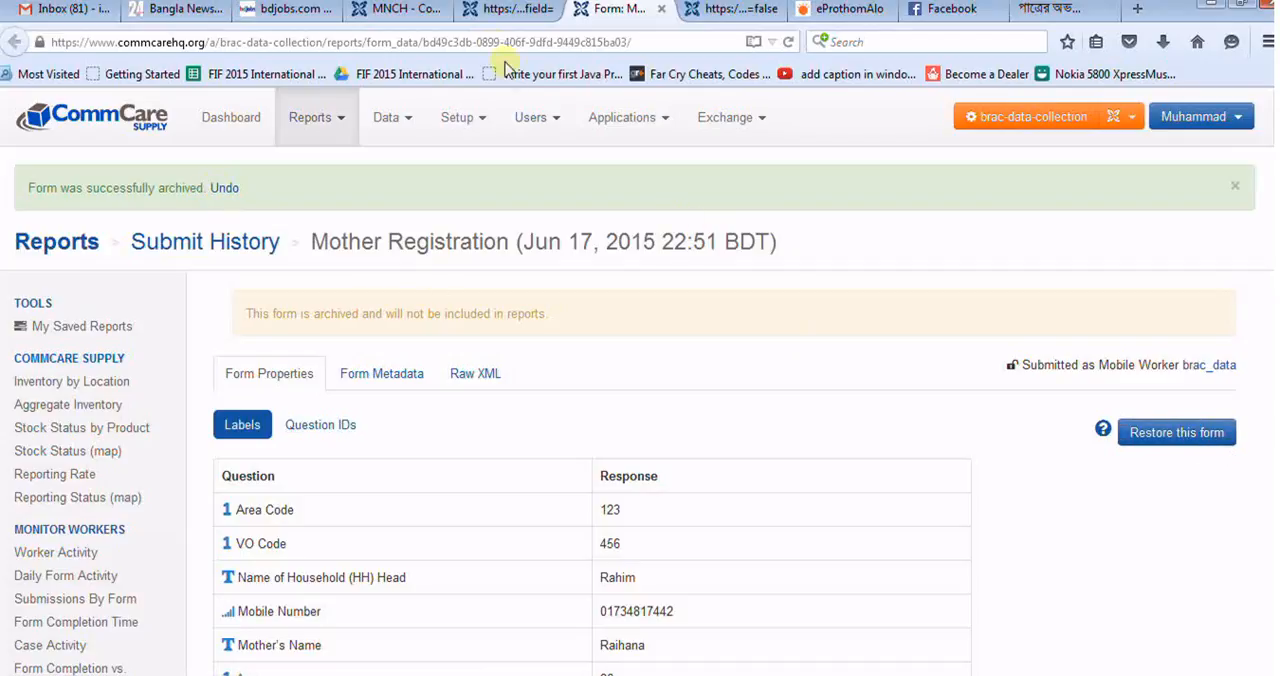
left_click(491, 20)
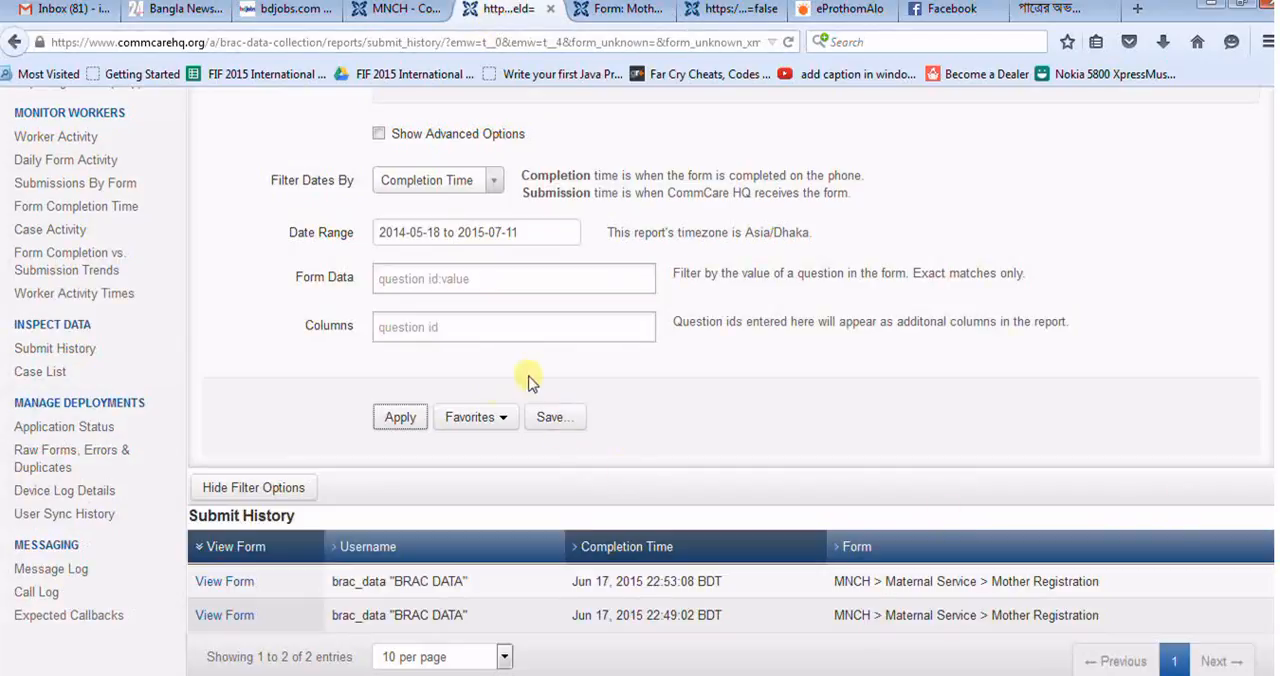
left_click(401, 418)
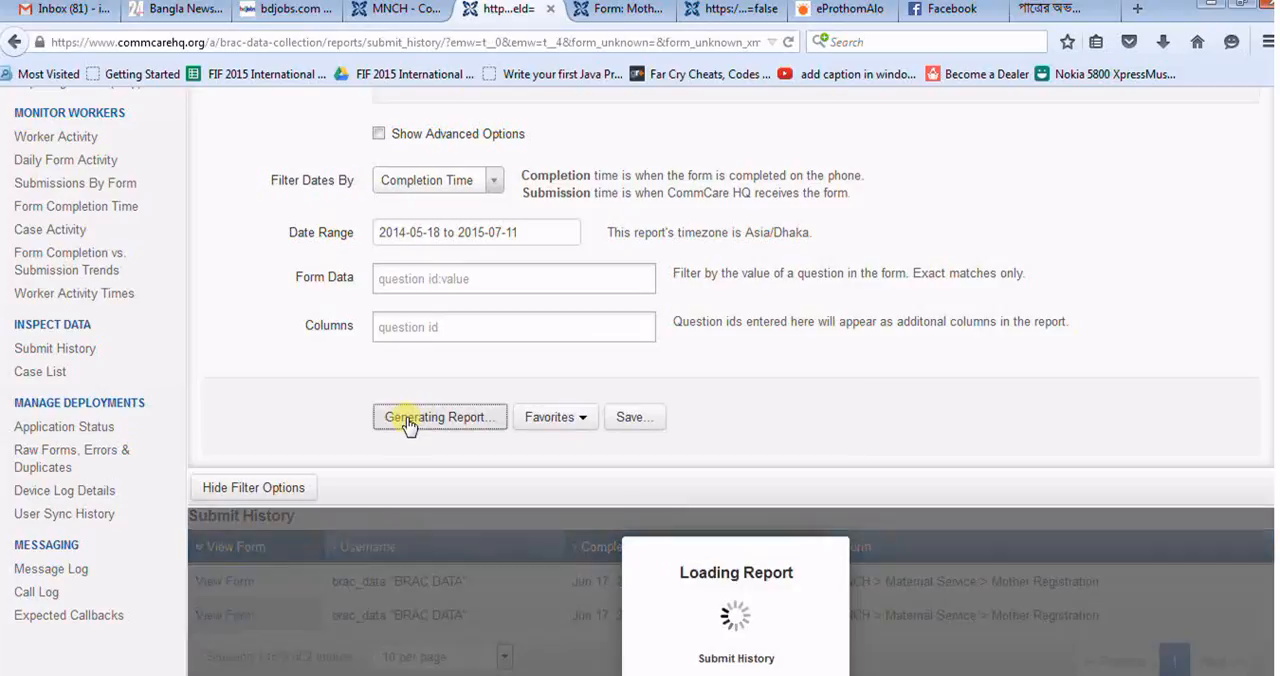
scroll(1120, 253, "down", 3)
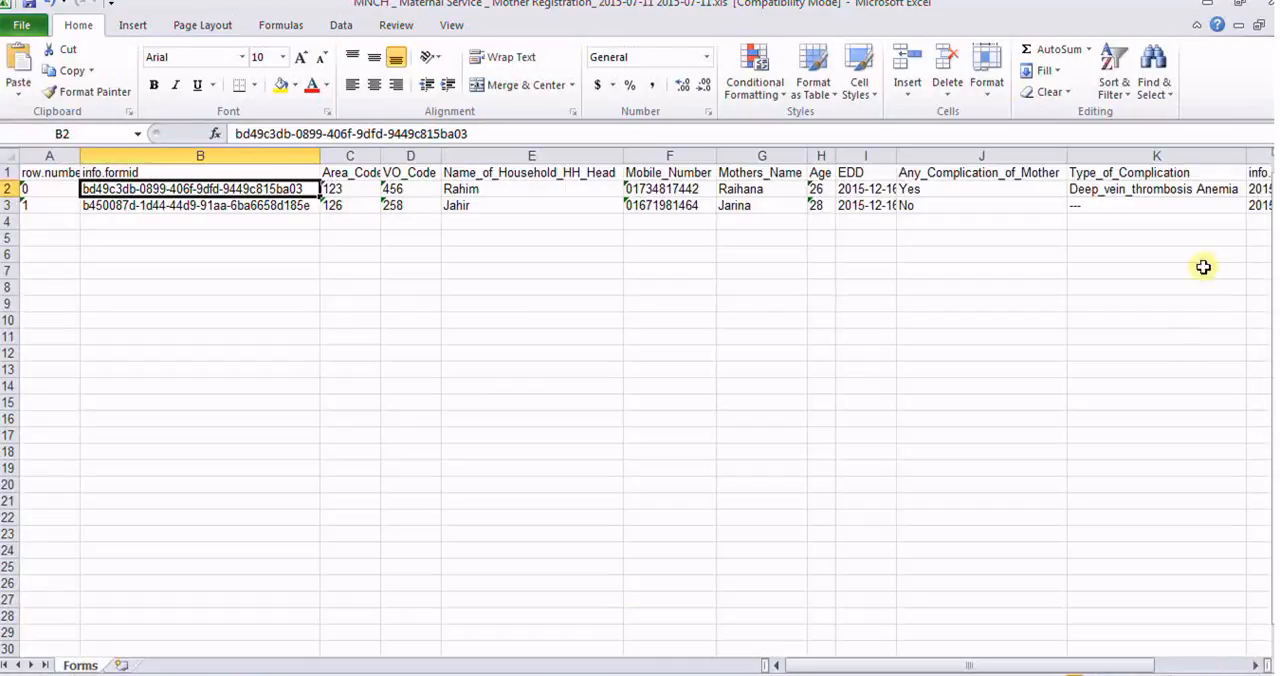
Step: Close the exported Excel workbook without saving and open the Export Forms page in CommCare HQ from the MNCH application page
left_click(1264, 5)
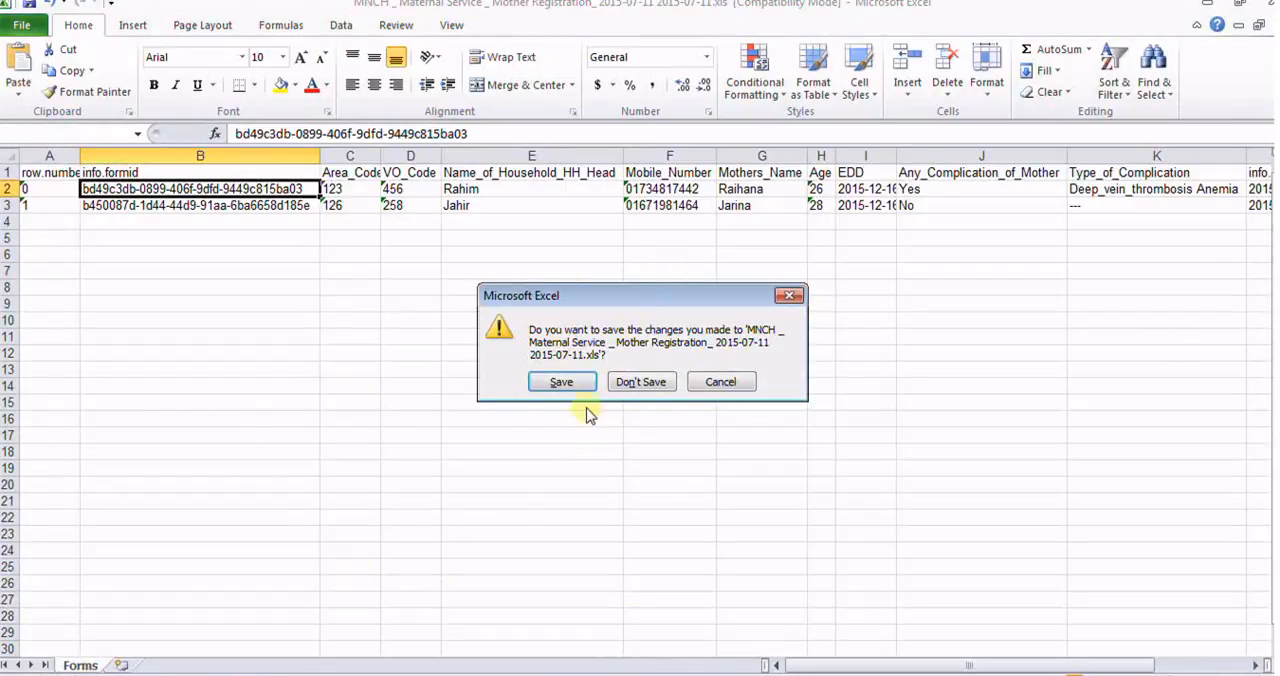
left_click(645, 382)
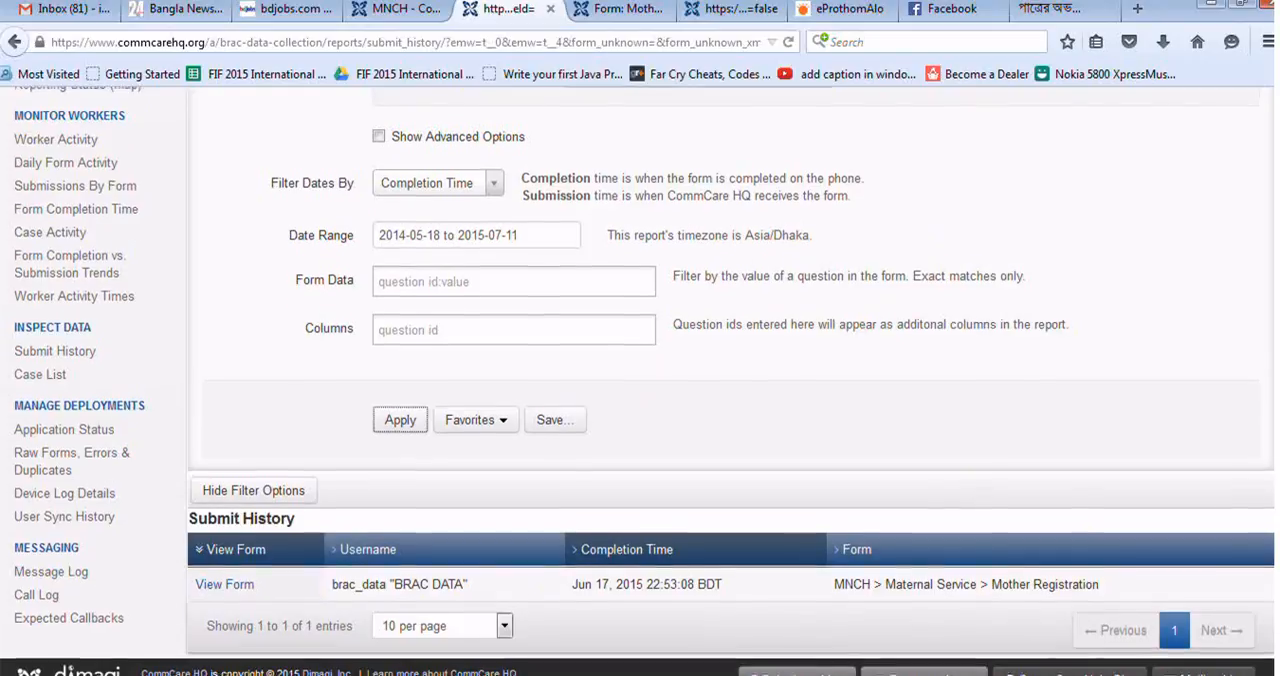
scroll(1120, 160, "up", 6)
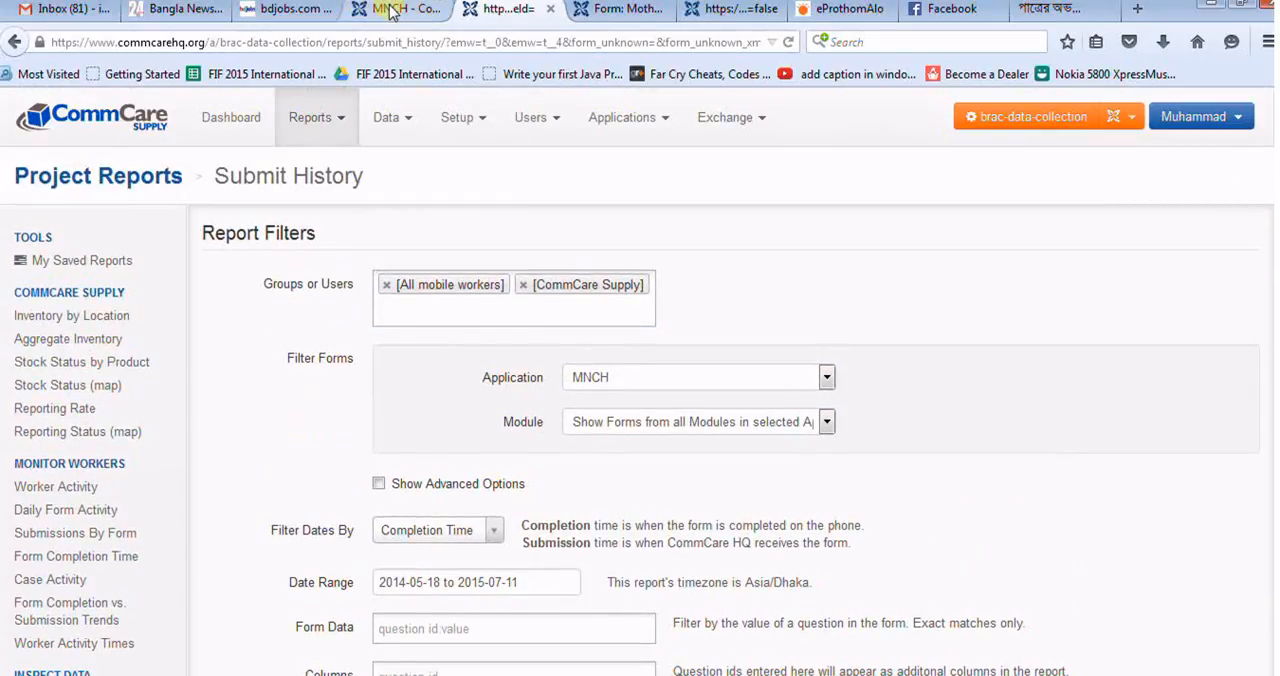
left_click(390, 10)
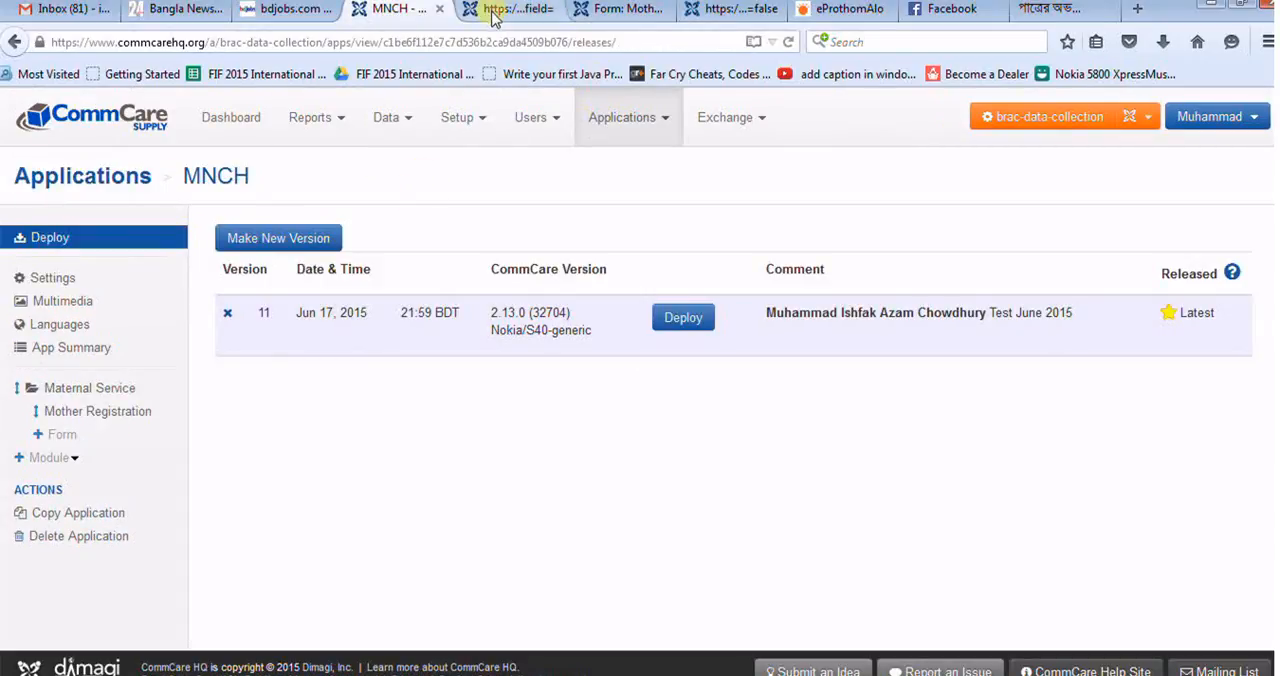
left_click(407, 127)
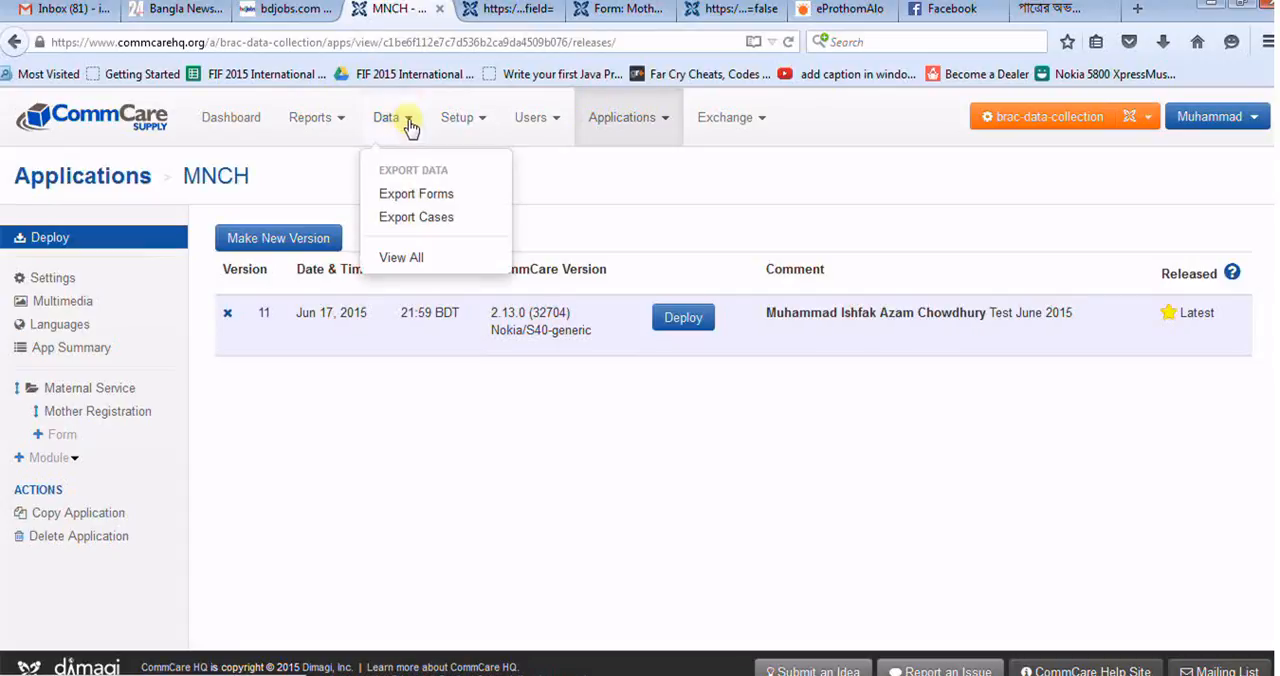
left_click(409, 200)
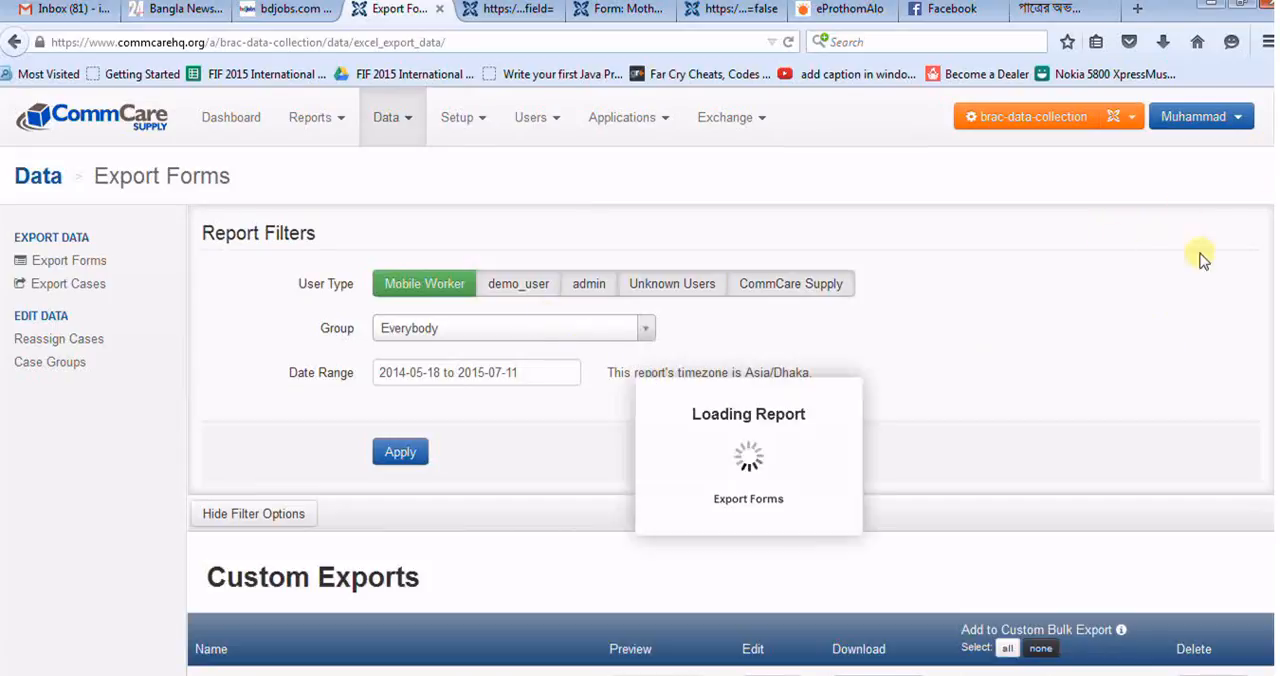
Step: Update the data of the MNCH > Maternal Service > Mother Registration: 2015-07-11 export under Daily Saved Exports
scroll(1266, 208, "down", 15)
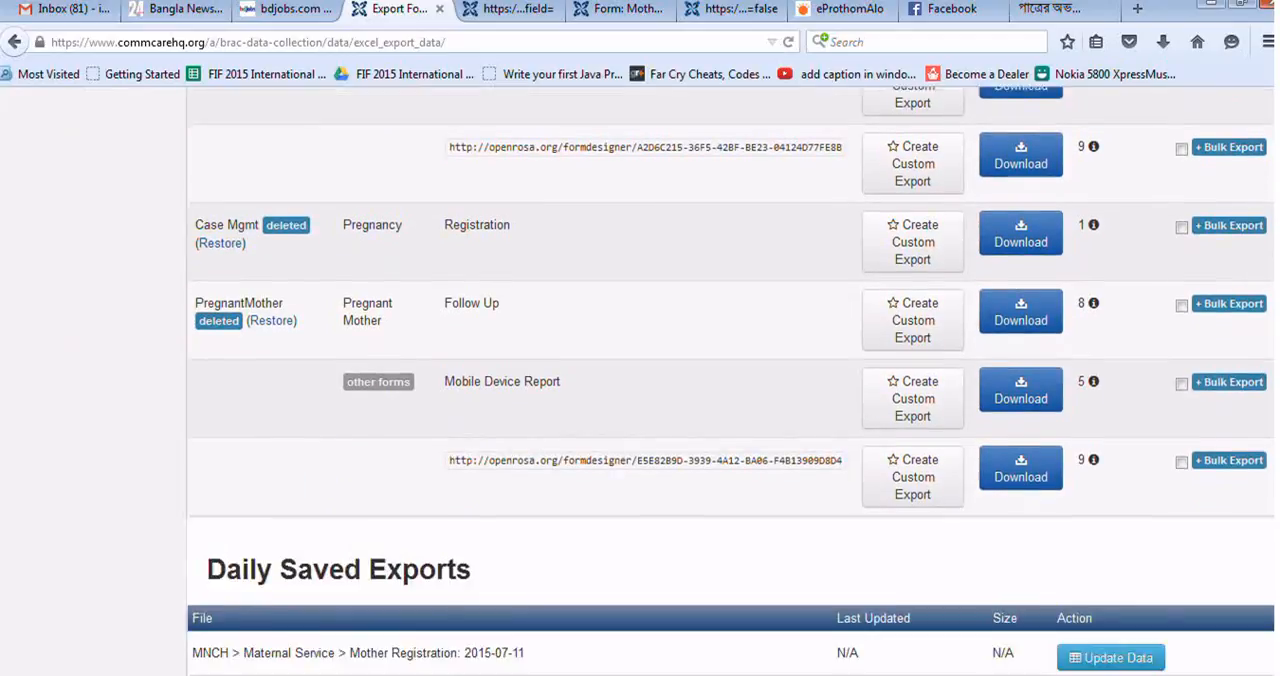
scroll(938, 402, "down", 3)
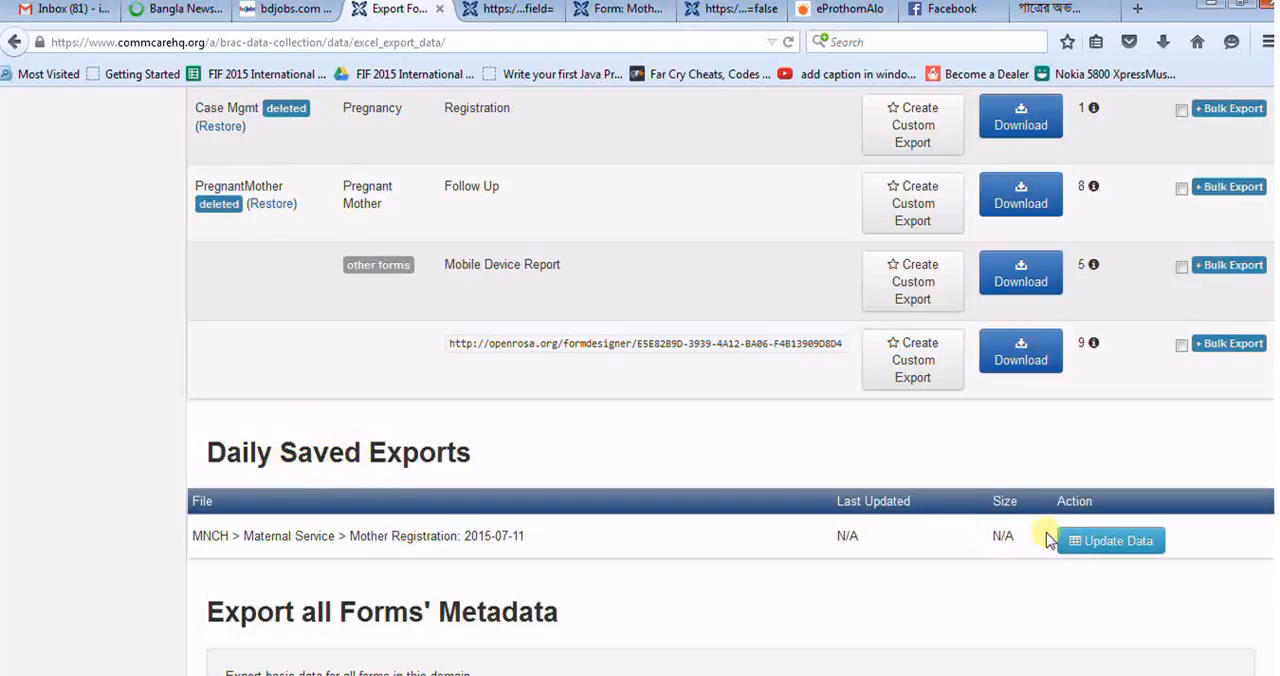
left_click(1122, 550)
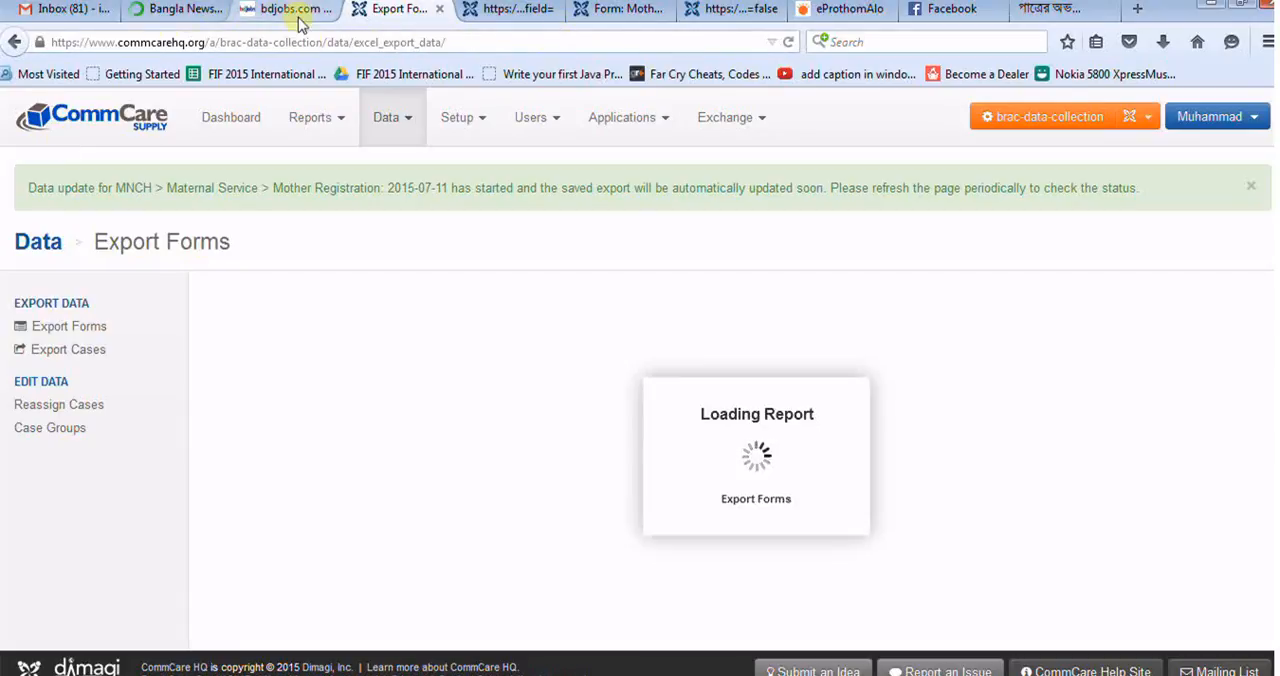
Step: Close the Bangla News browser tab and the last browser tab with the Bengali title
right_click(170, 11)
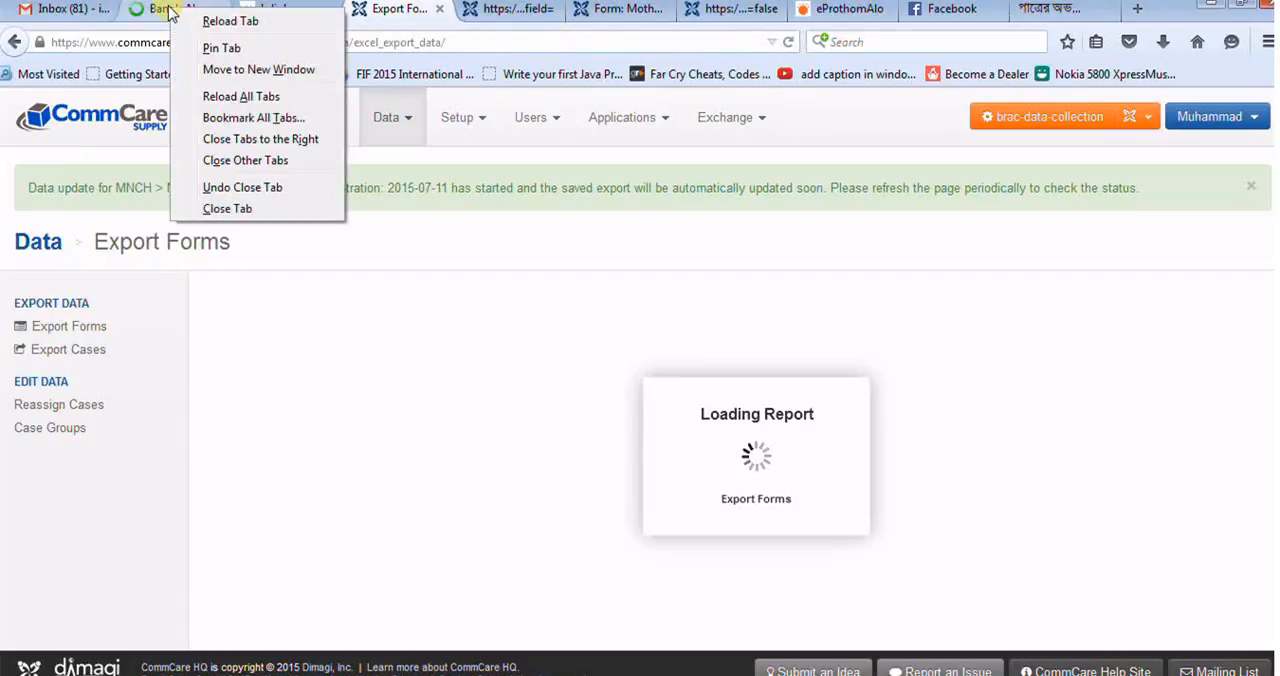
left_click(230, 209)
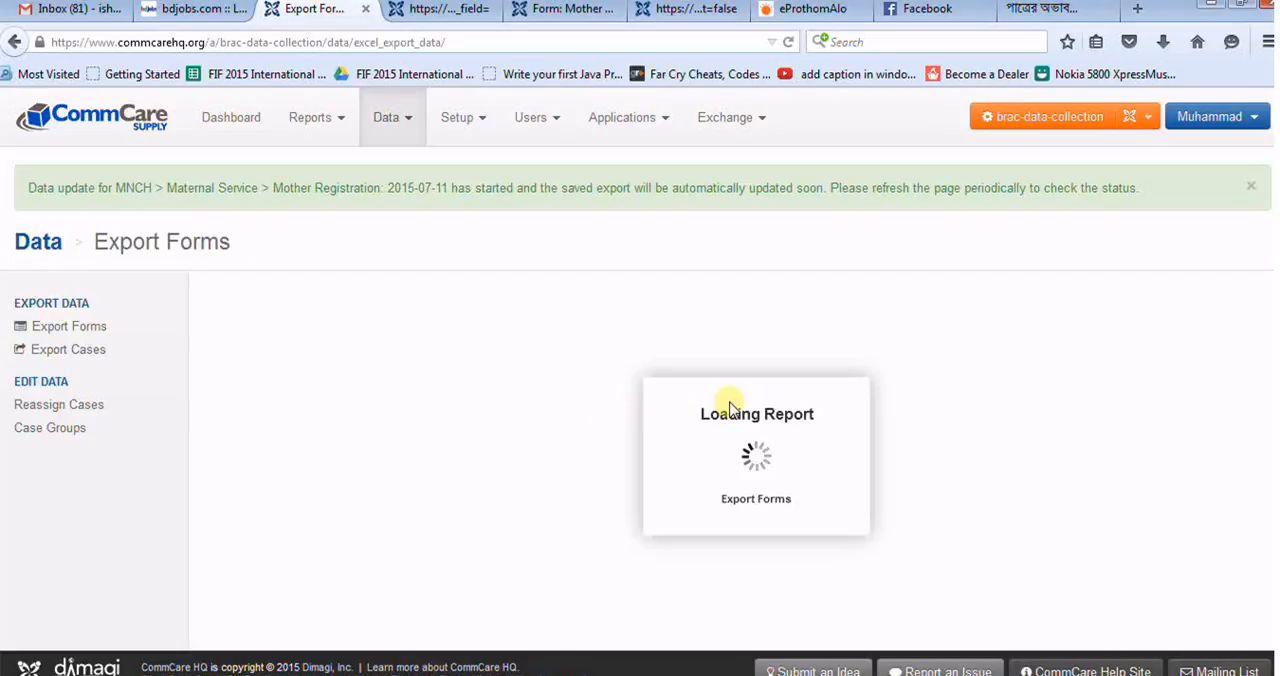
right_click(1050, 12)
left_click(1098, 217)
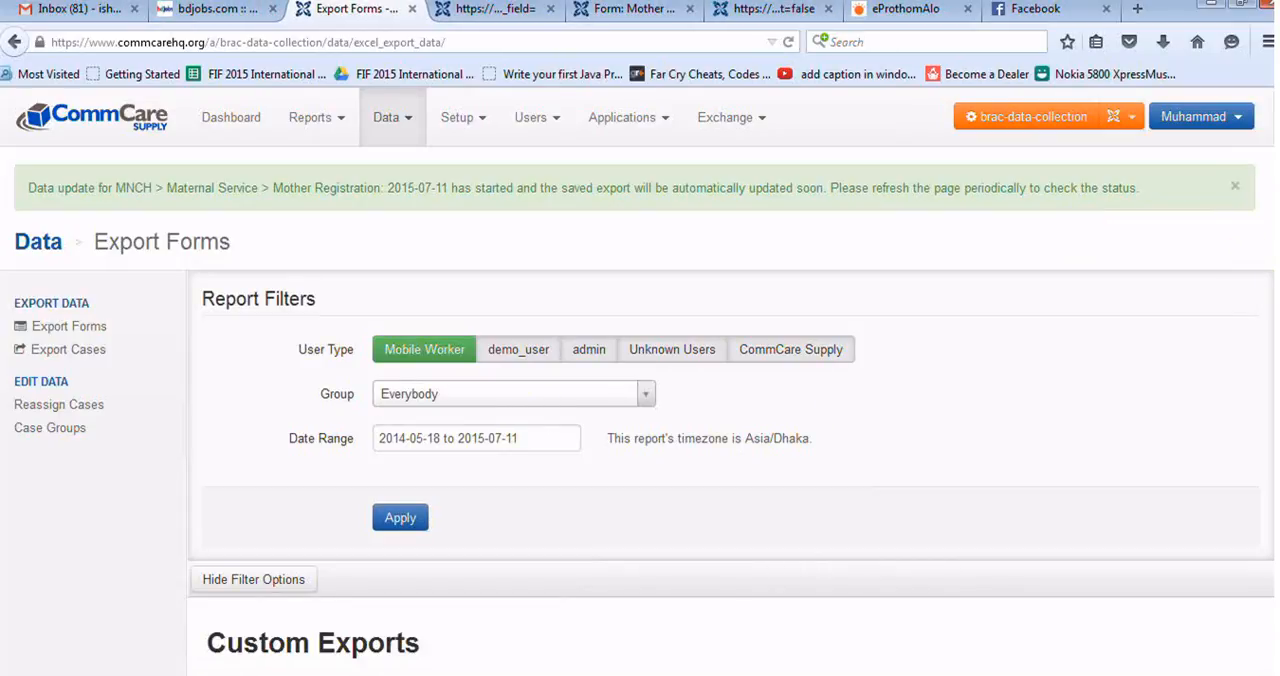
Step: Apply the report filters on the Export Forms page for the date range 2014-05-18 to 2015-07-11
scroll(1248, 205, "down", 4)
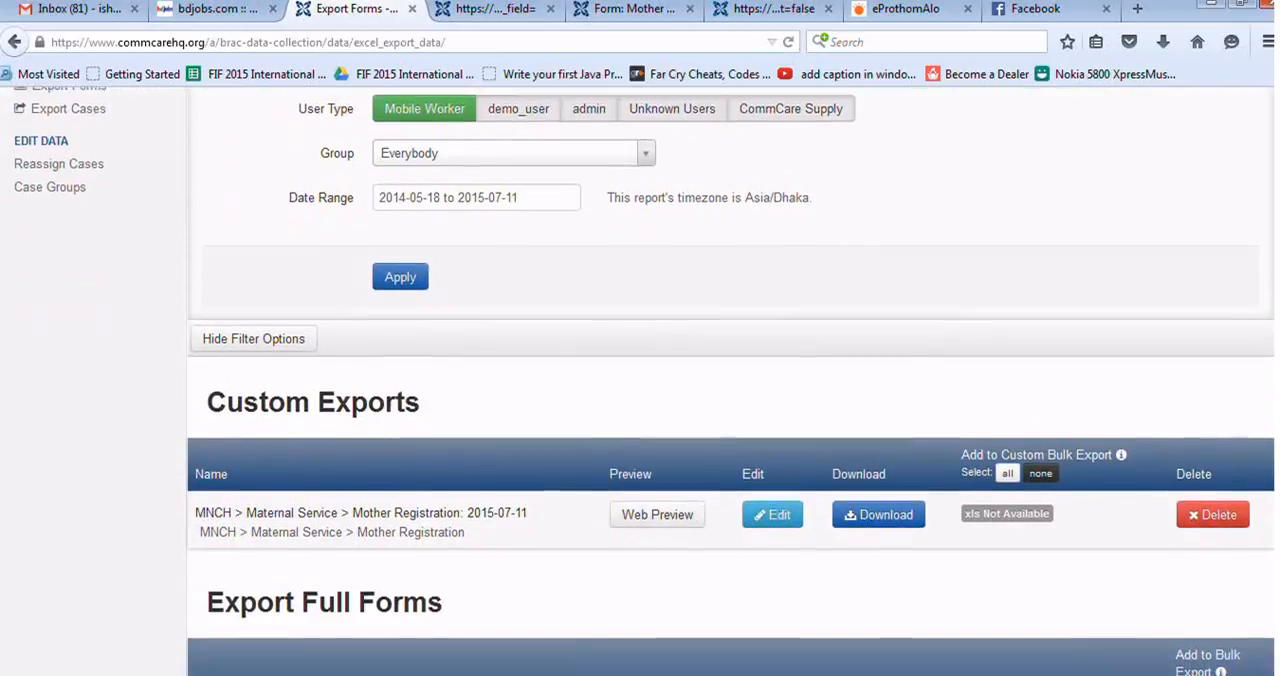
scroll(645, 380, "down", 2)
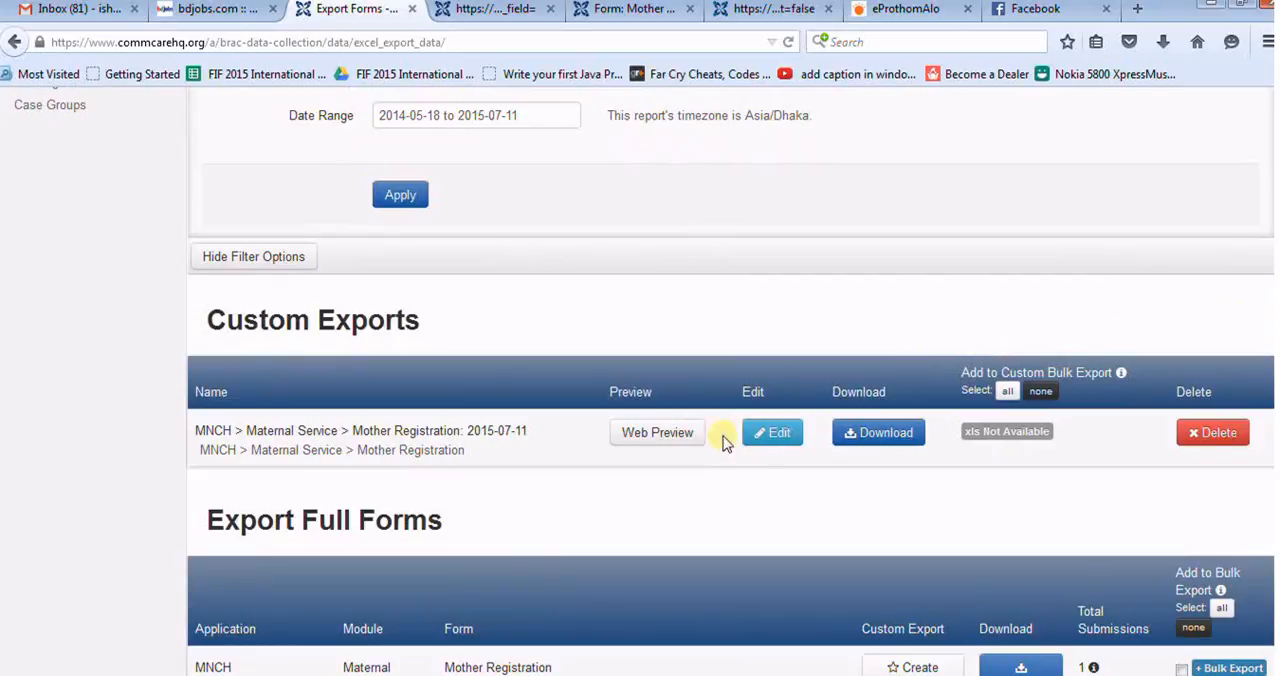
left_click(417, 203)
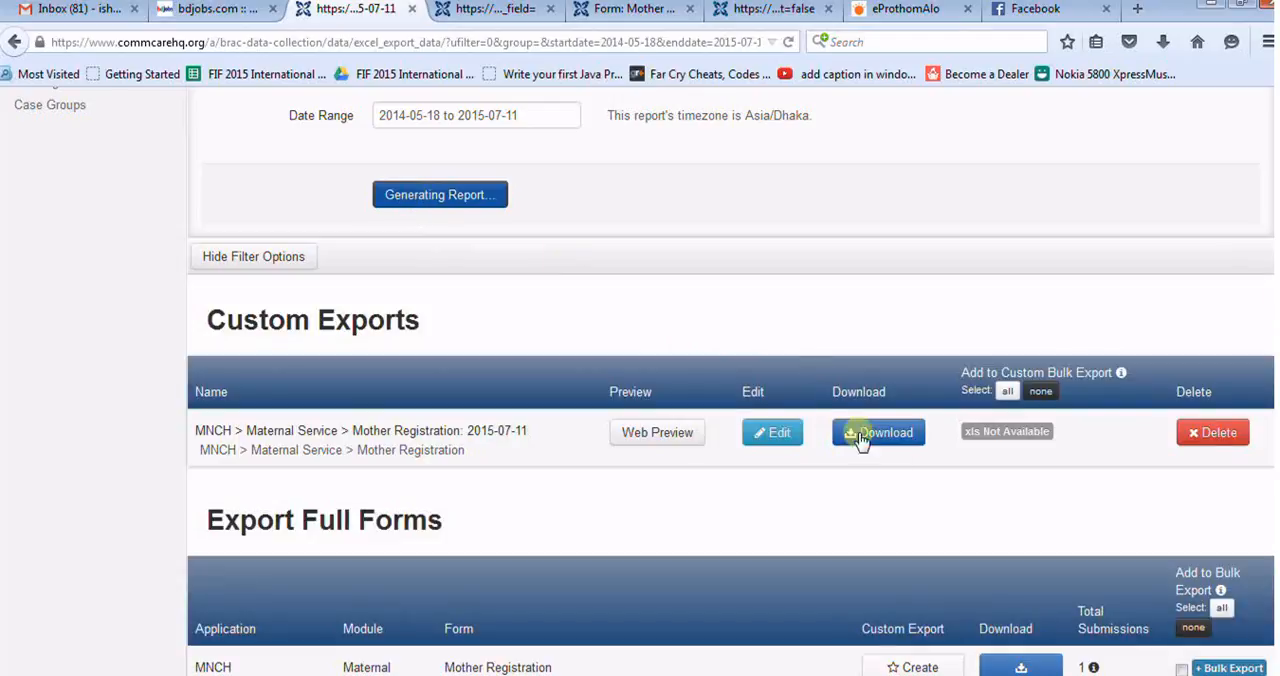
Step: Download the custom export MNCH > Maternal Service > Mother Registration: 2015-07-11 and save the .xls file
left_click(912, 434)
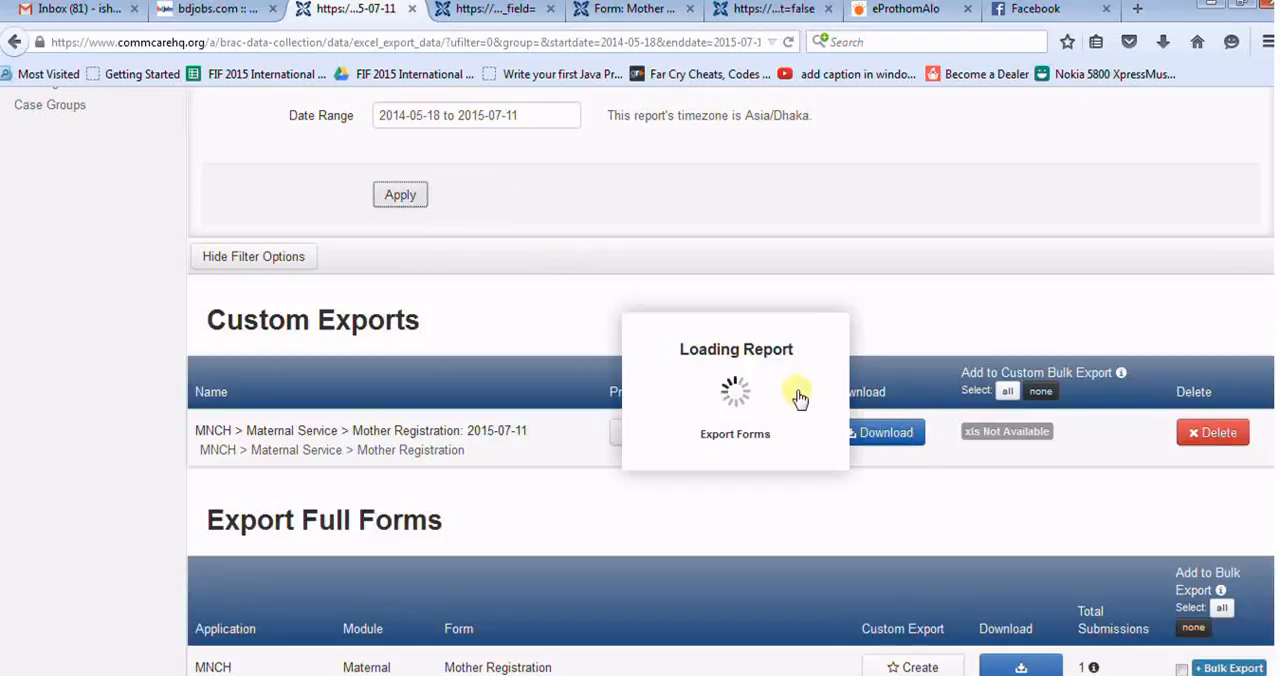
left_click(884, 436)
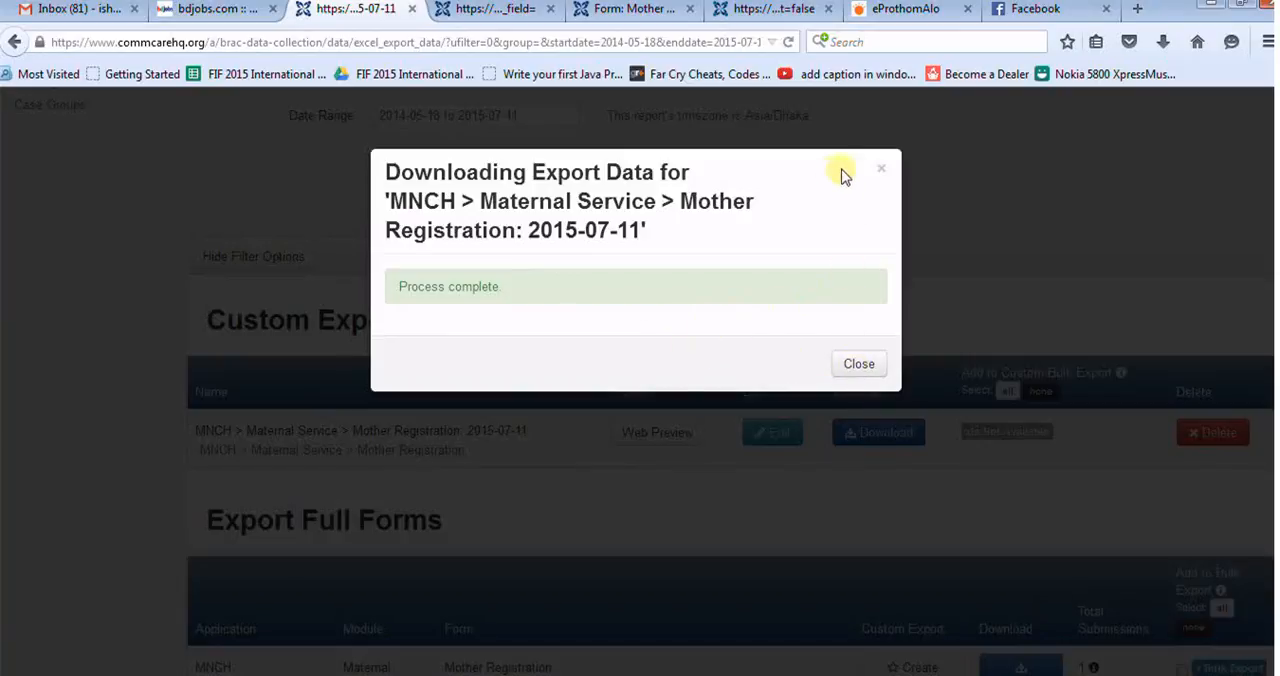
left_click(885, 174)
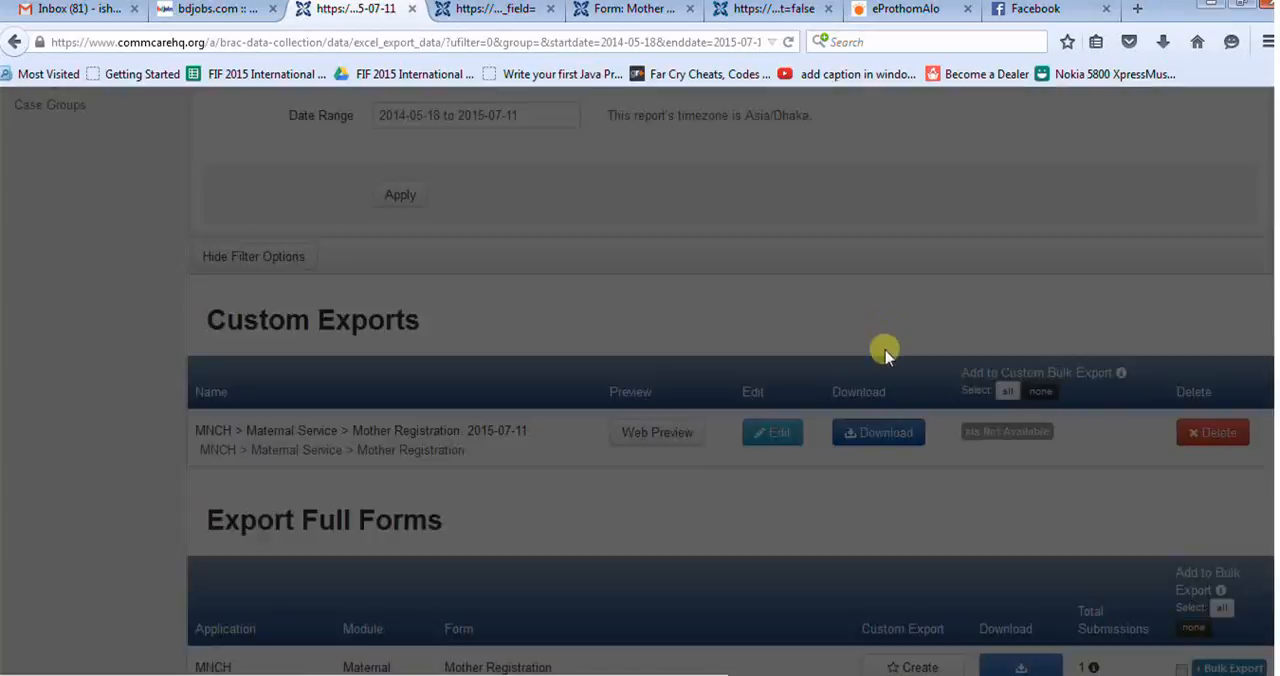
left_click(887, 433)
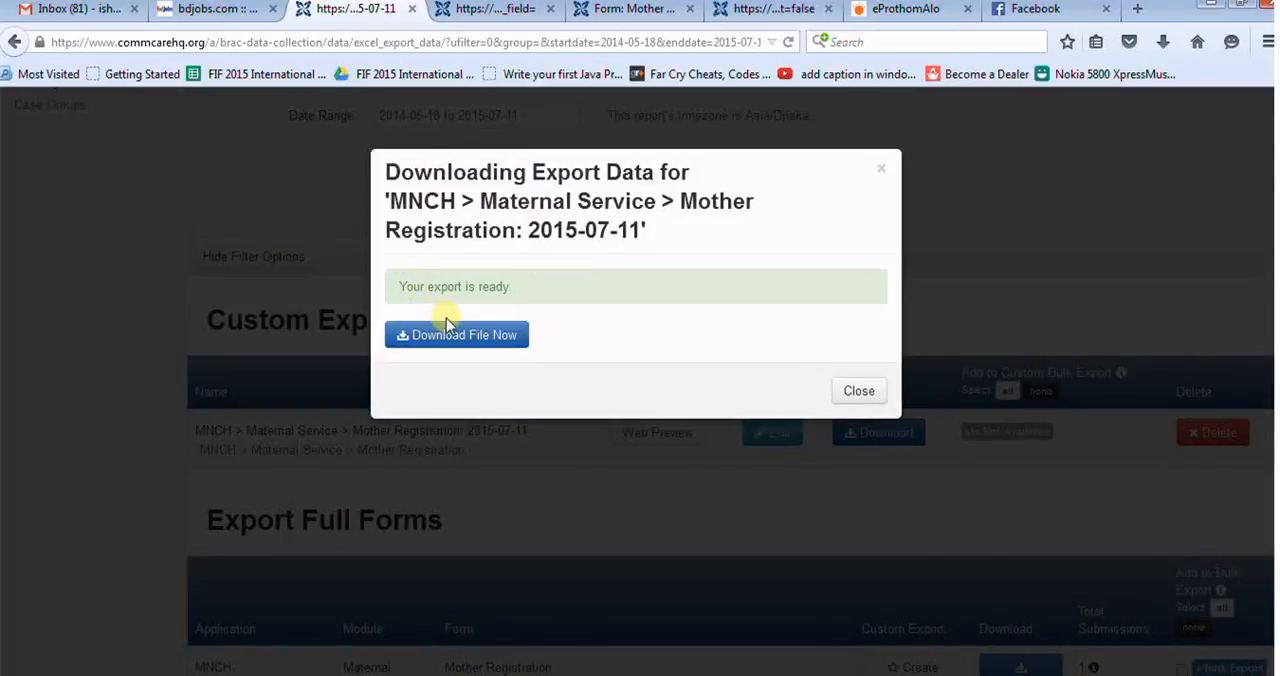
left_click(453, 336)
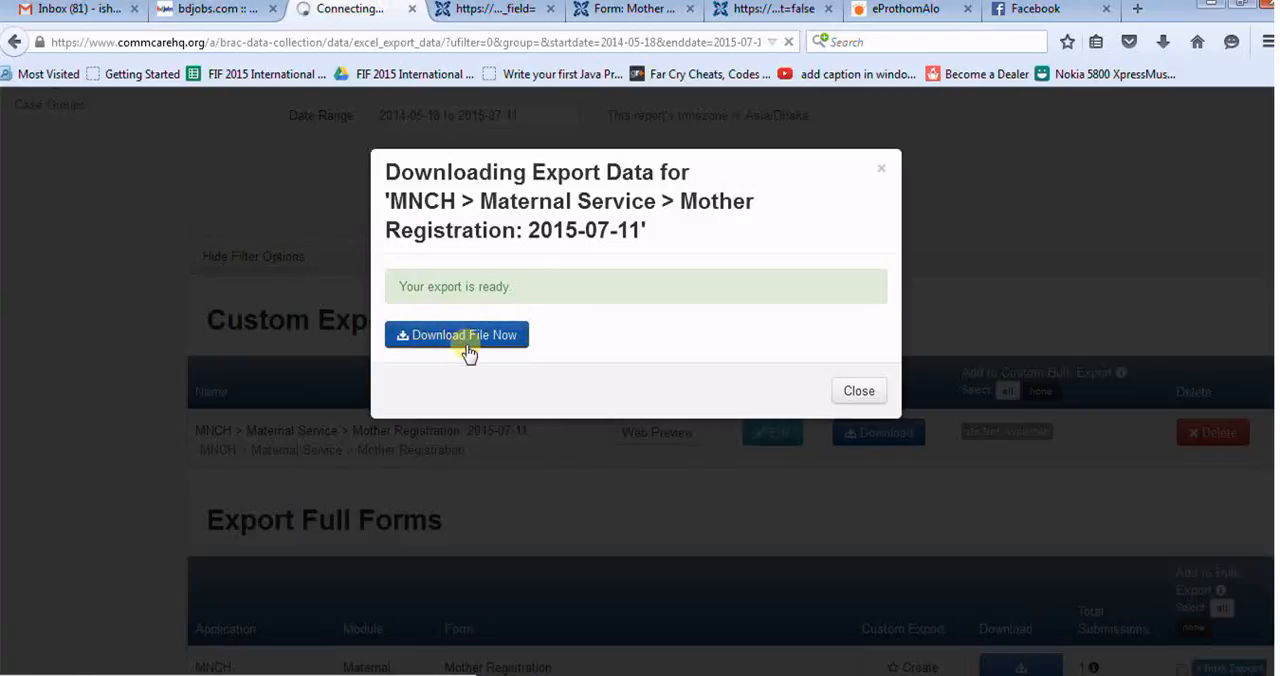
left_click(916, 550)
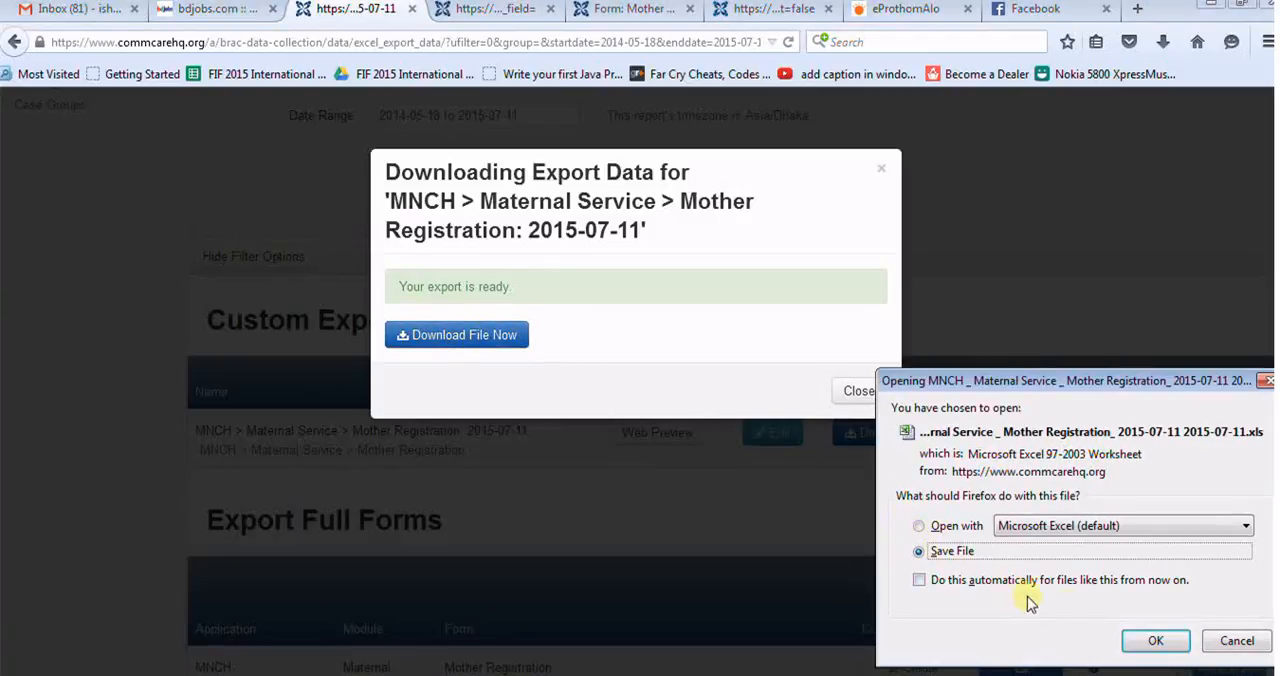
left_click(1143, 639)
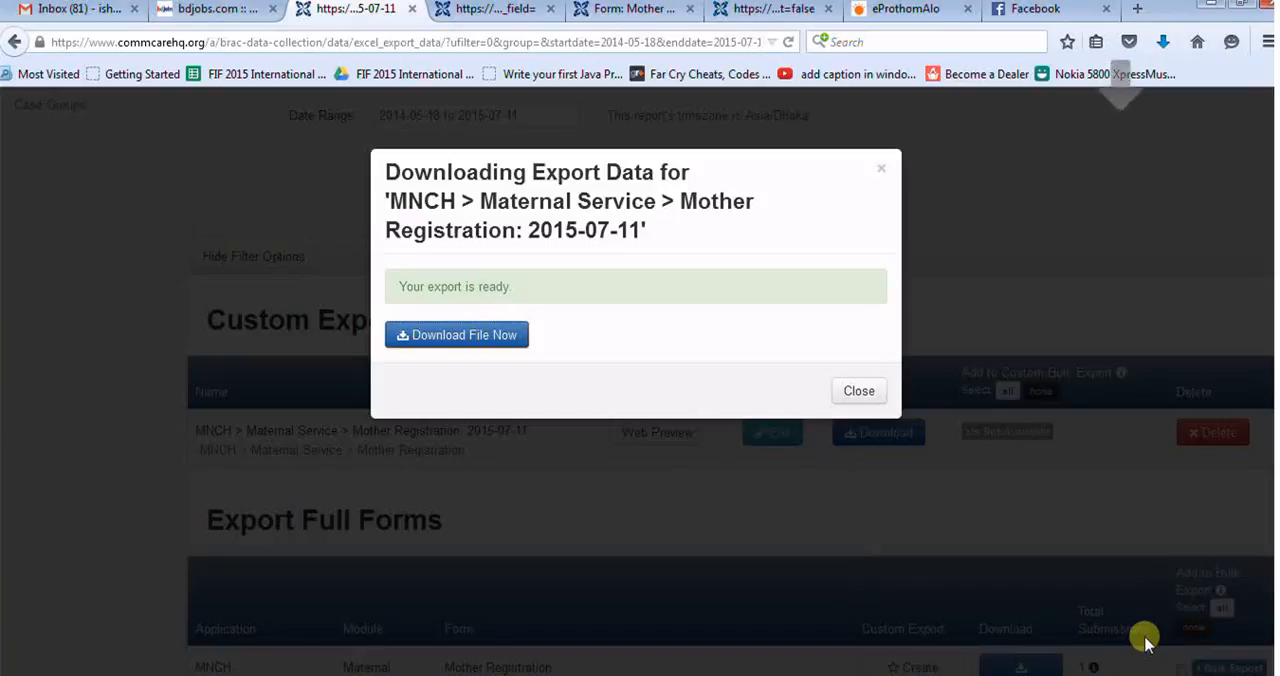
Step: Open the newly downloaded Mother Registration export in Excel and enable editing
left_click(1167, 42)
left_click(894, 114)
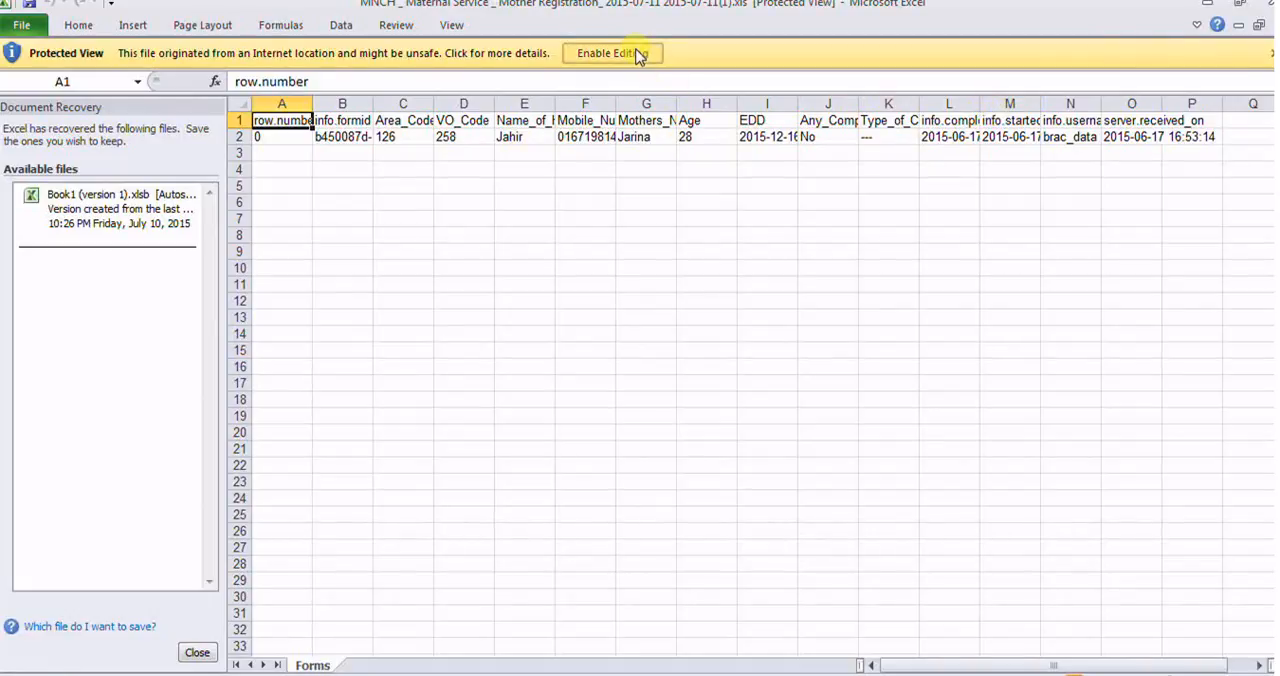
left_click(636, 53)
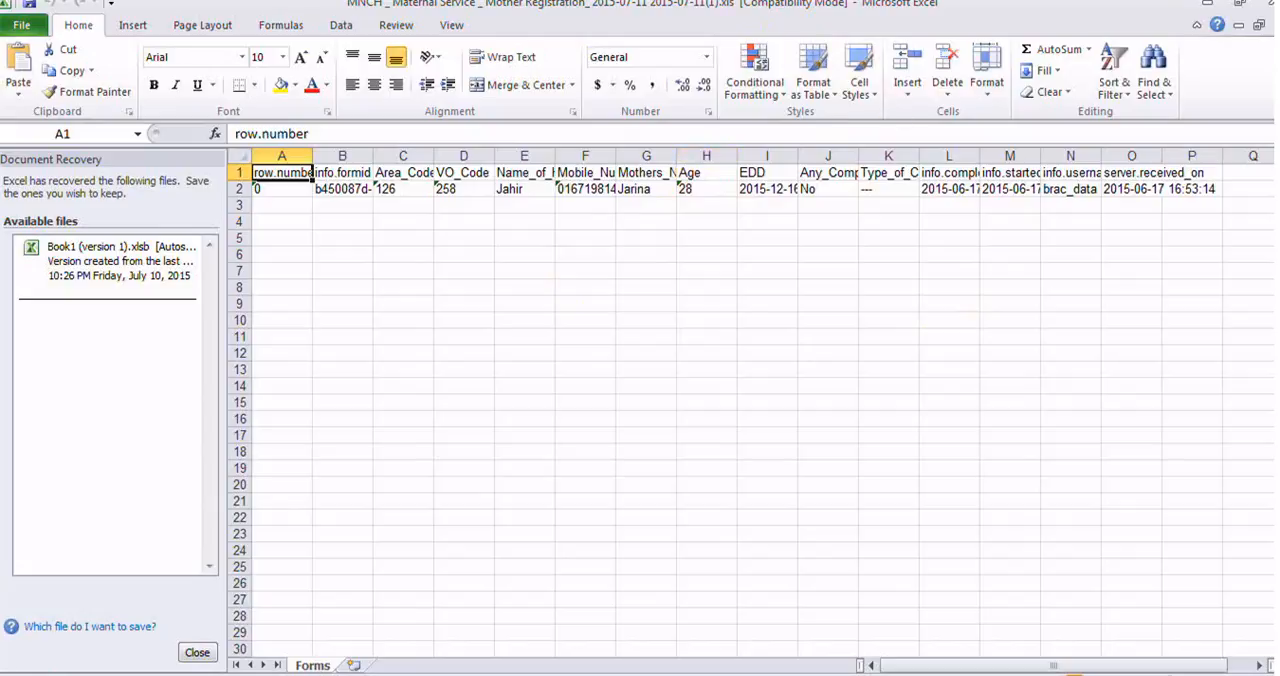
Step: Minimize the Excel workbook and close the finished export download dialog on the Export Forms page
left_click(1208, 8)
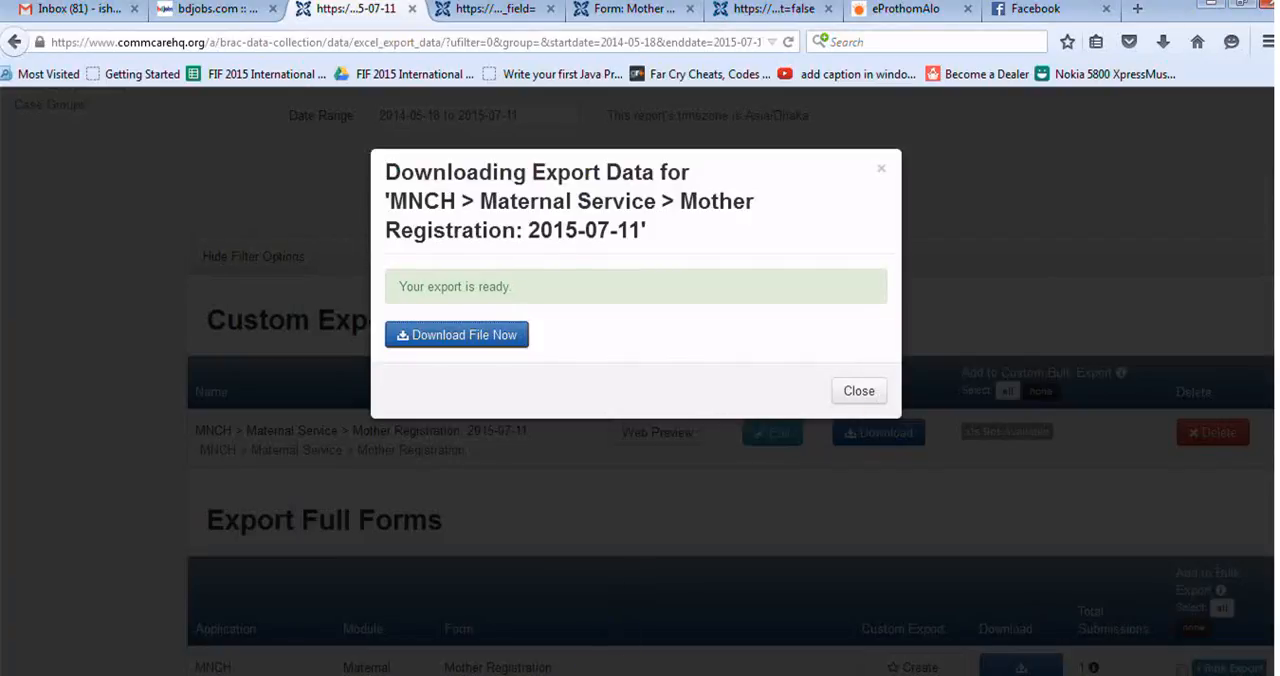
left_click(577, 674)
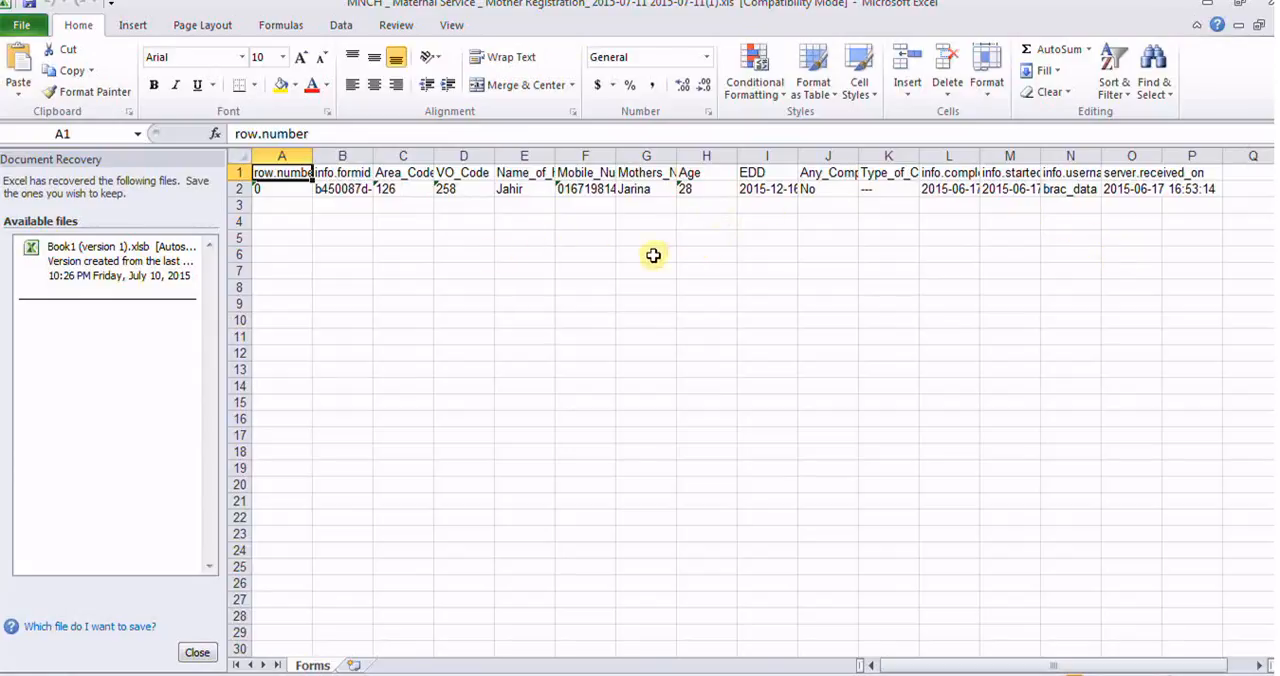
left_click(1209, 8)
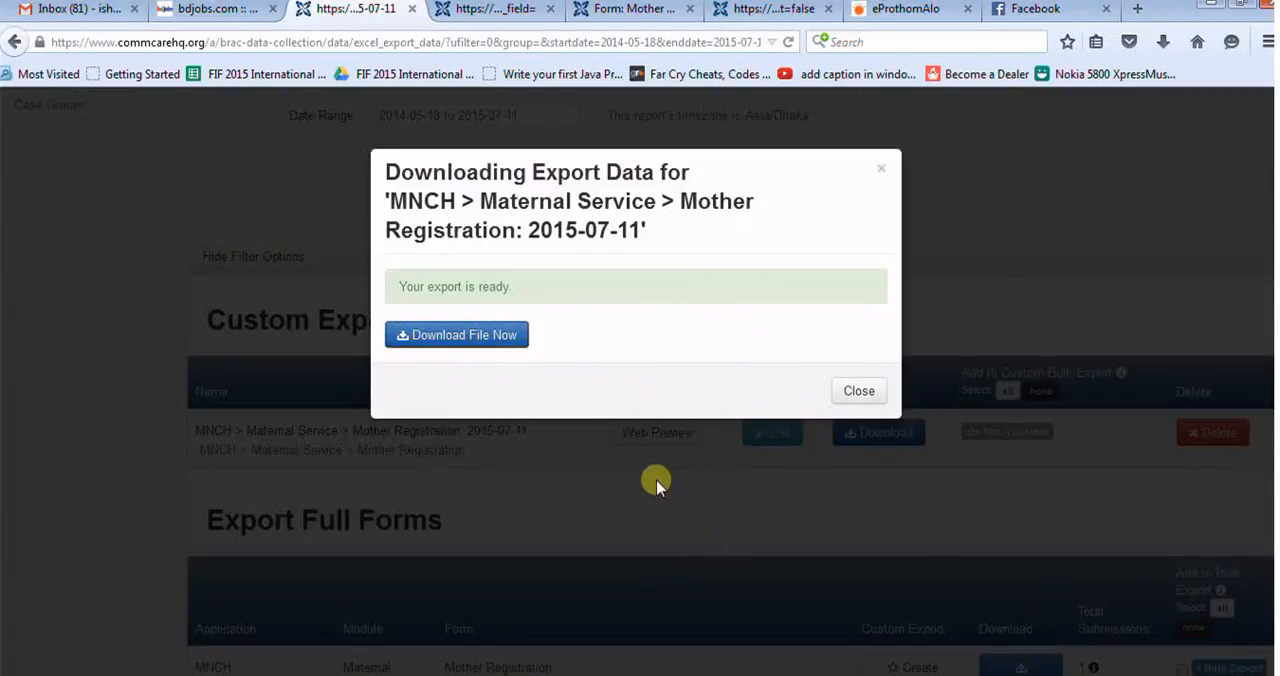
left_click(858, 391)
scroll(490, 450, "up", 2)
scroll(475, 460, "up", 2)
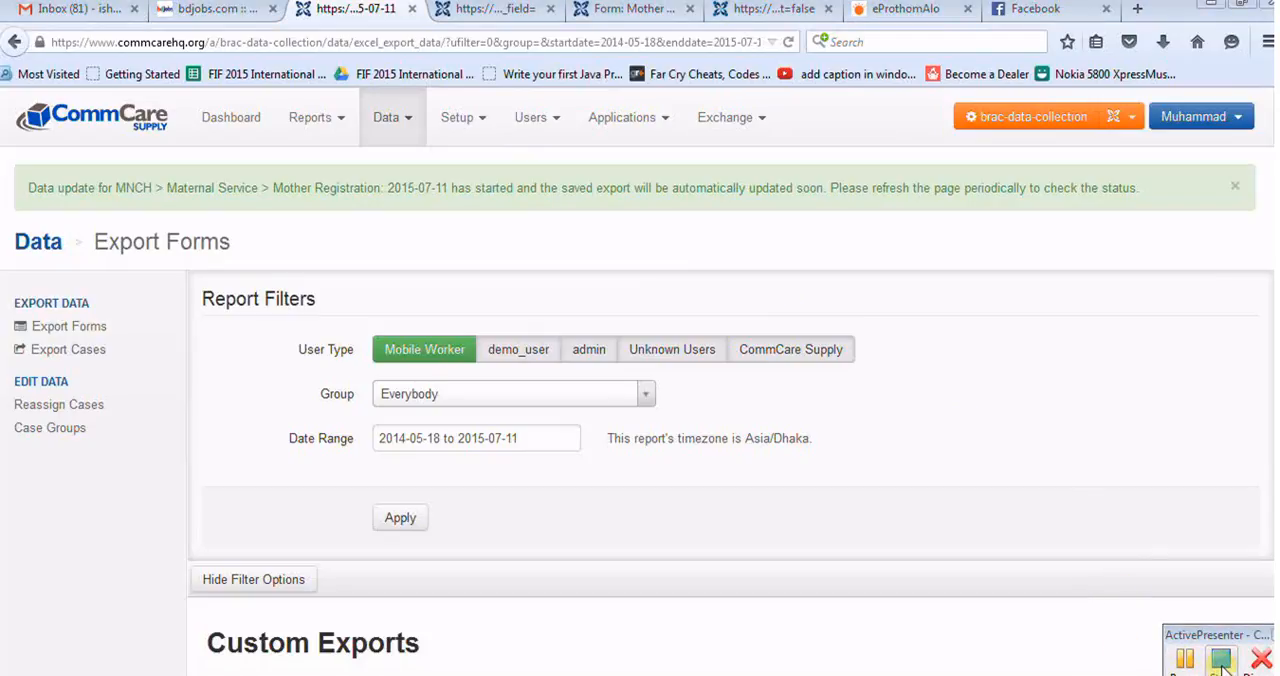
left_click(1222, 660)
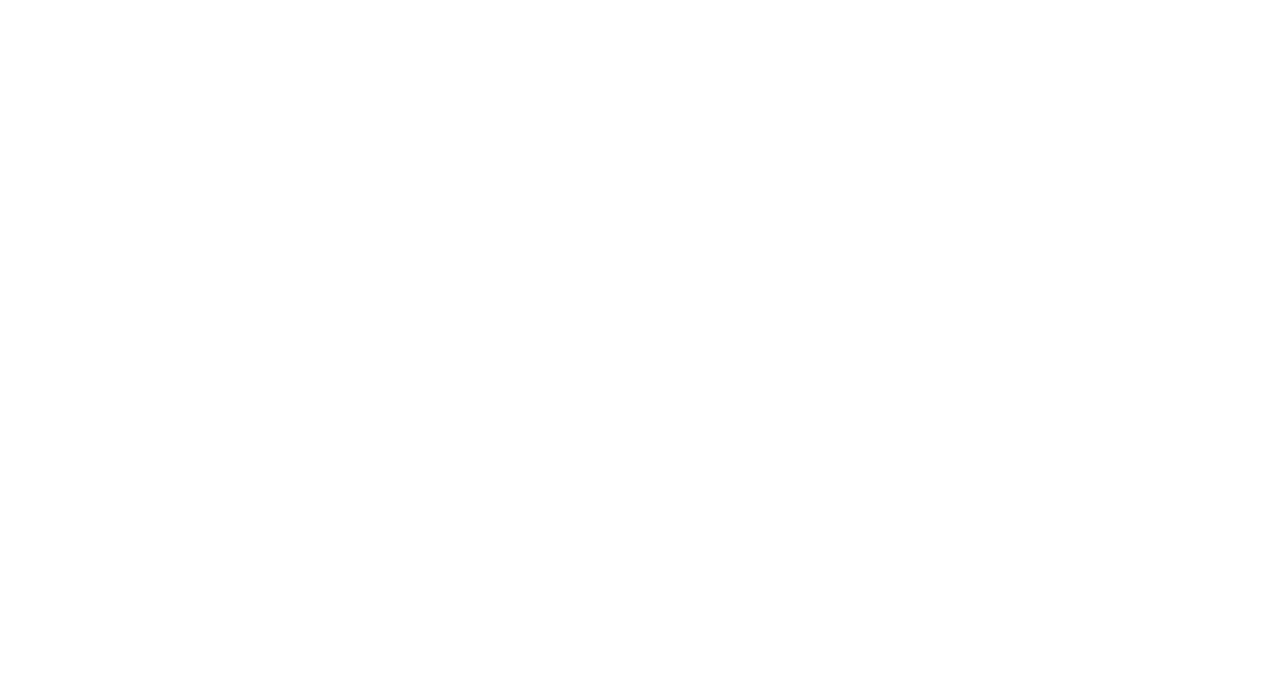